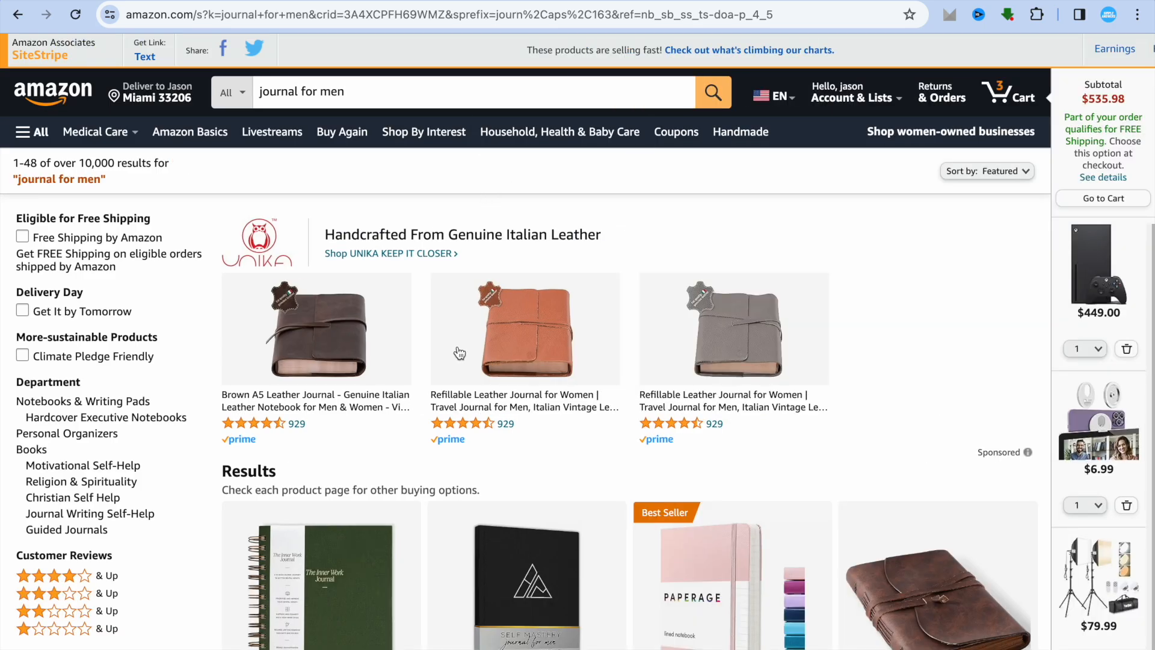
# Browse Amazon's journal for men results and examine the black PAPERAGE lined notebook's listing and its premium lined paper image.
pyautogui.scroll(-3, 459, 353)
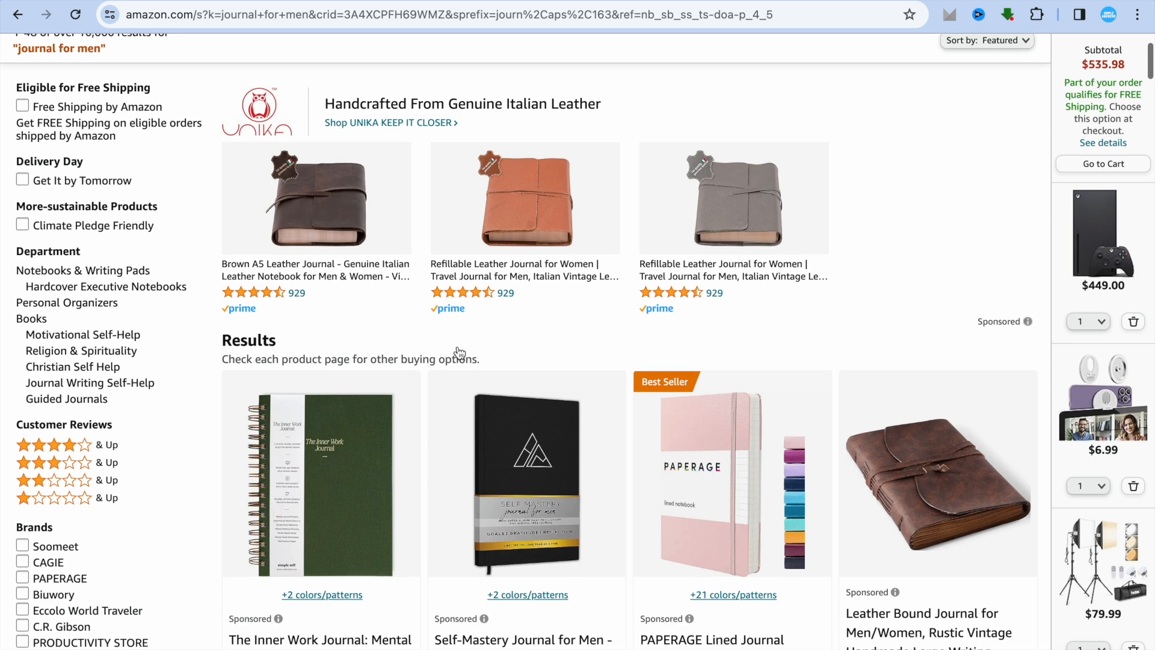
pyautogui.scroll(-3, 460, 354)
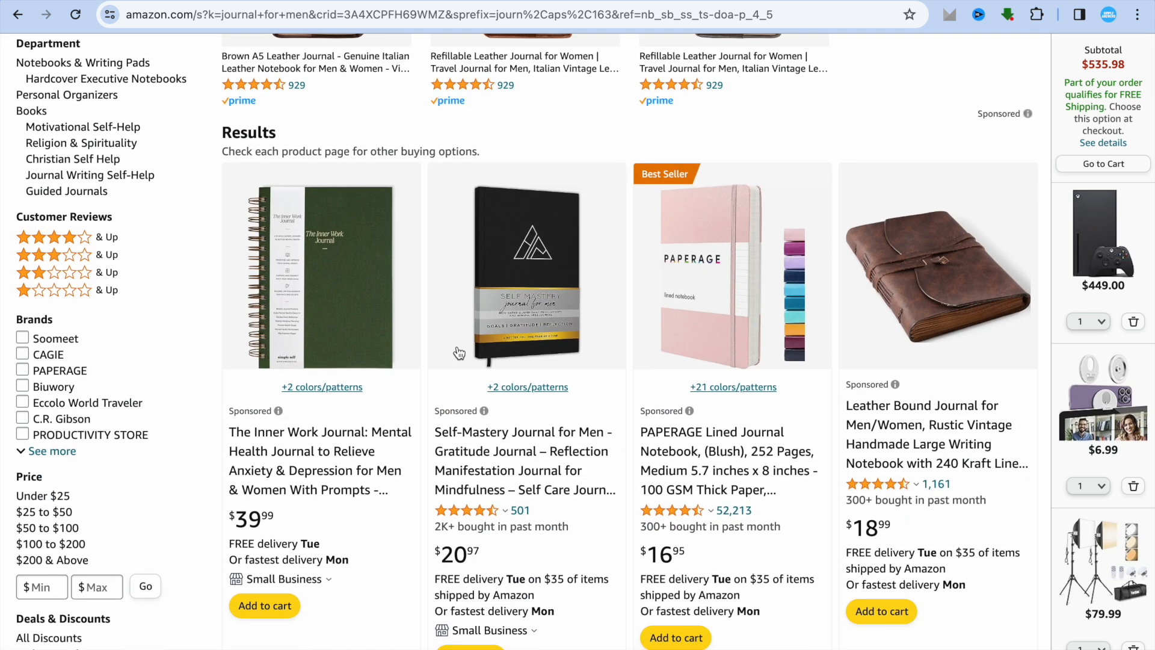
pyautogui.scroll(-6, 459, 353)
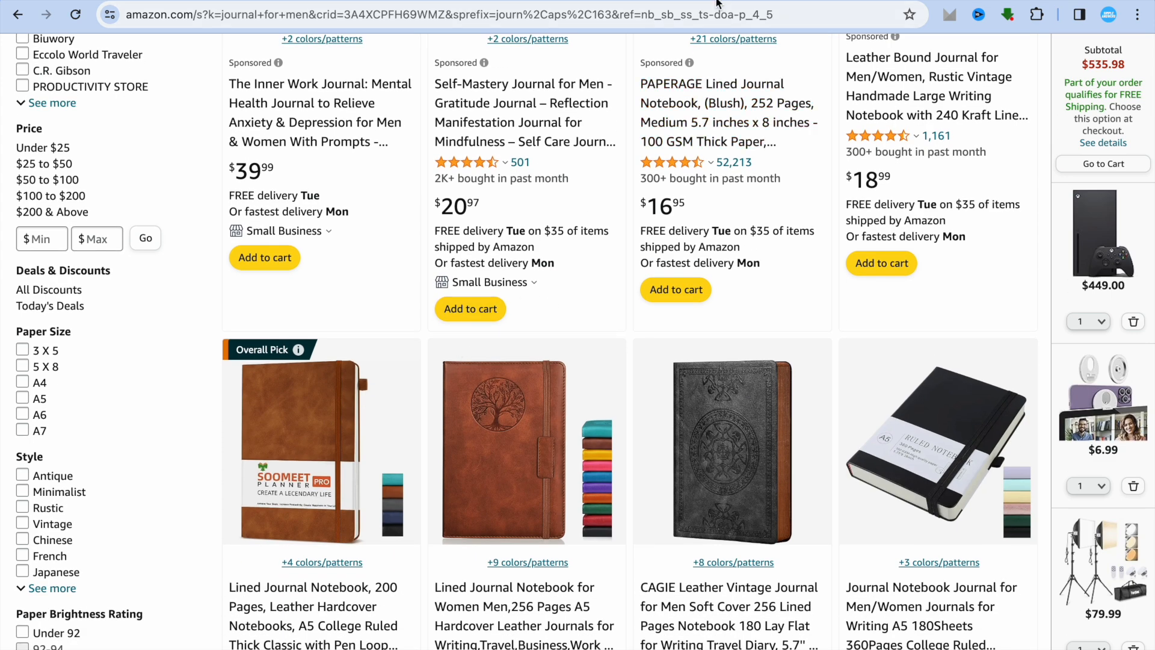
pyautogui.click(723, 0)
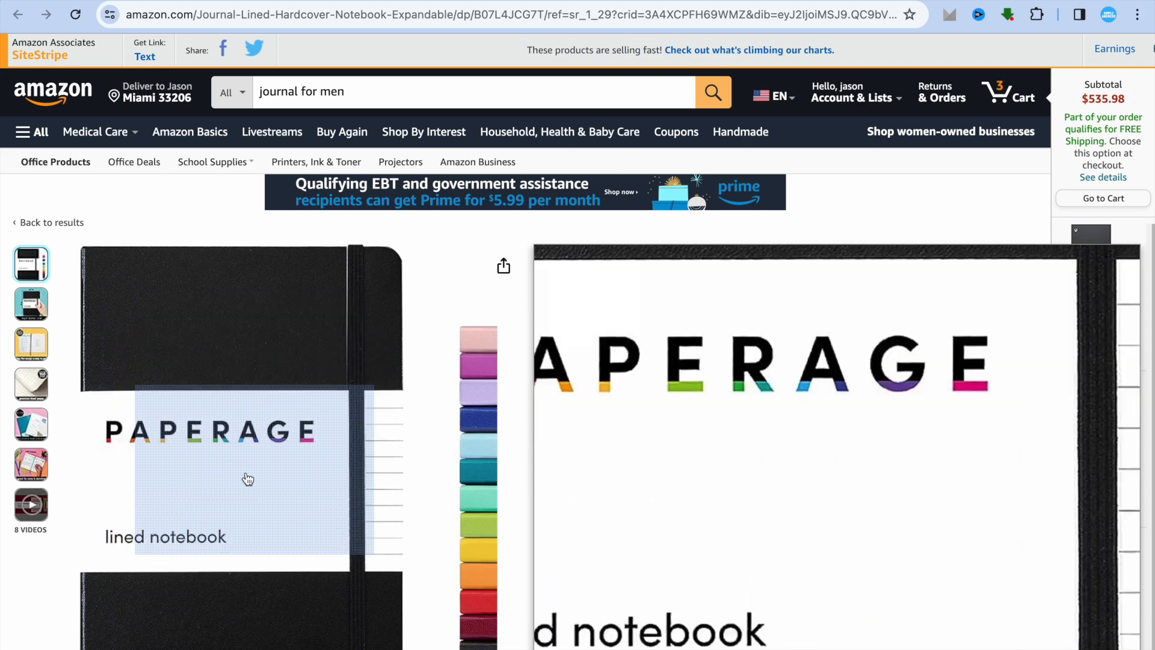
pyautogui.moveTo(28, 388)
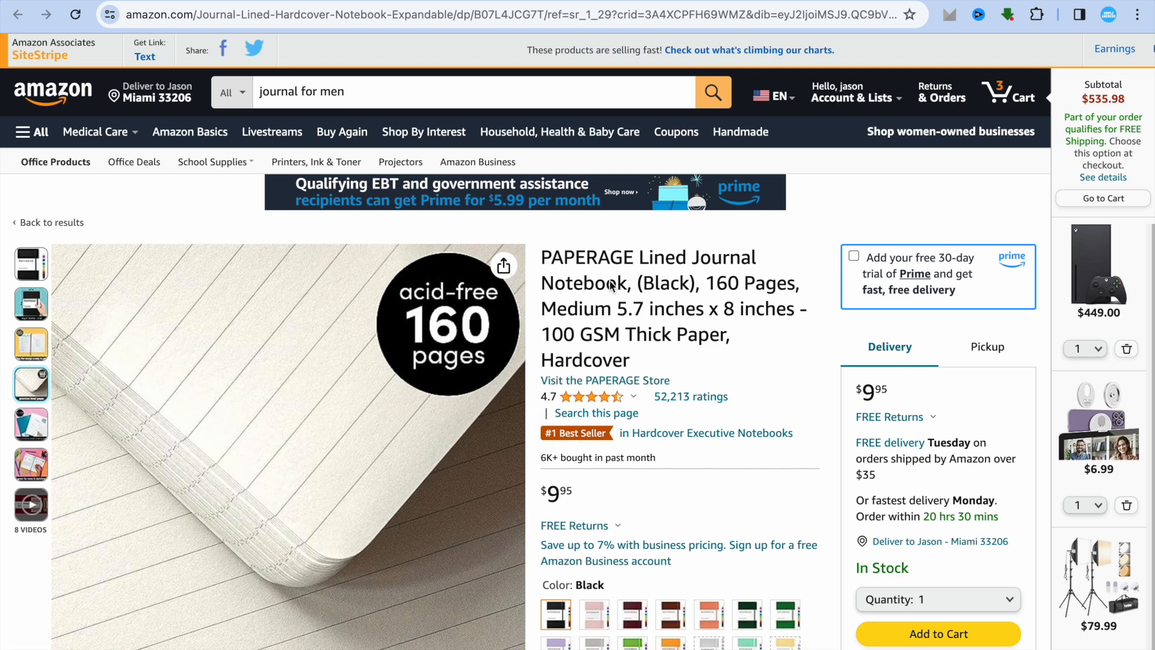
# View the Canva home page, and open the KDP Cover Calculator from the Google results for kdp cover size calculator.
pyautogui.click(337, 1)
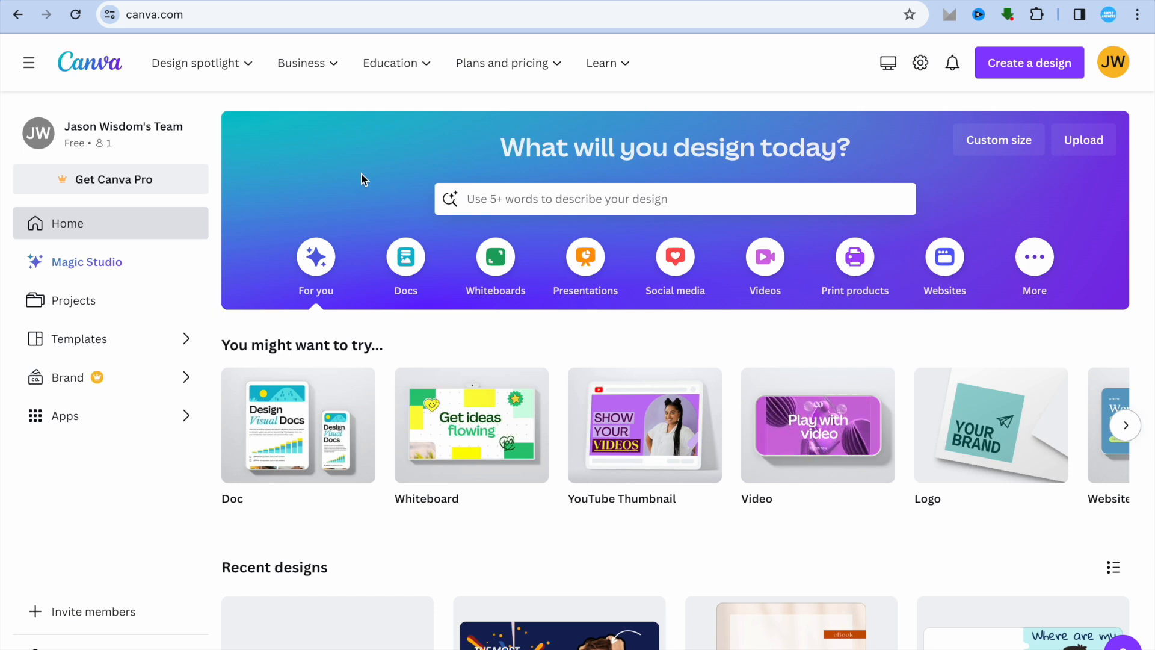
pyautogui.scroll(-1, 362, 175)
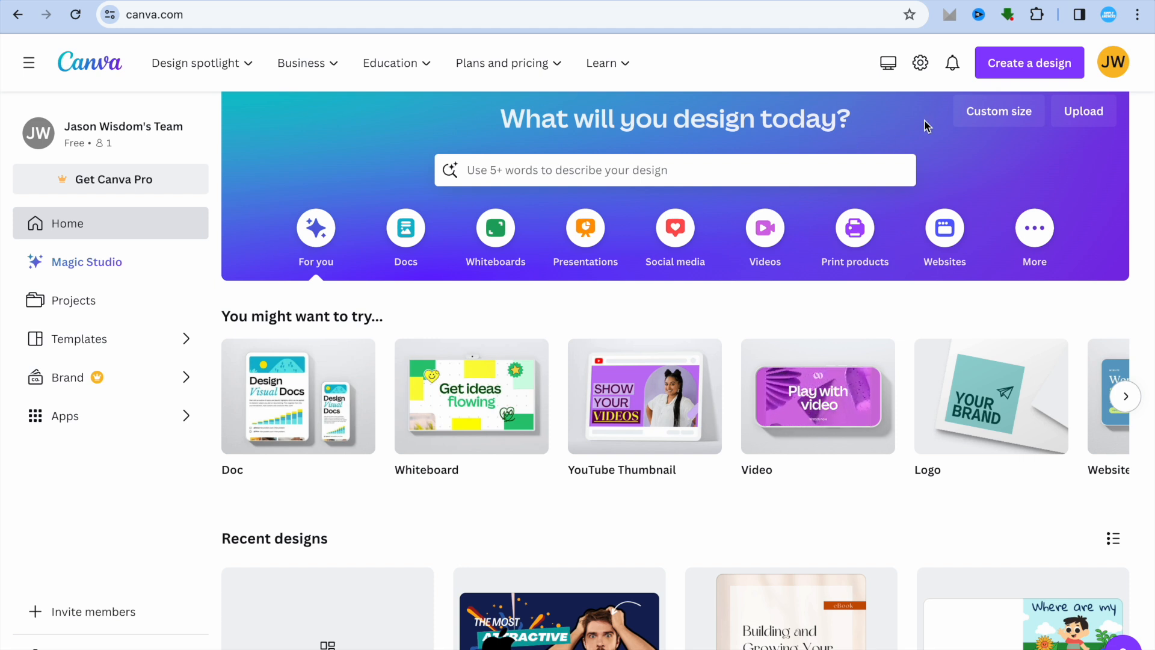
pyautogui.click(961, 1)
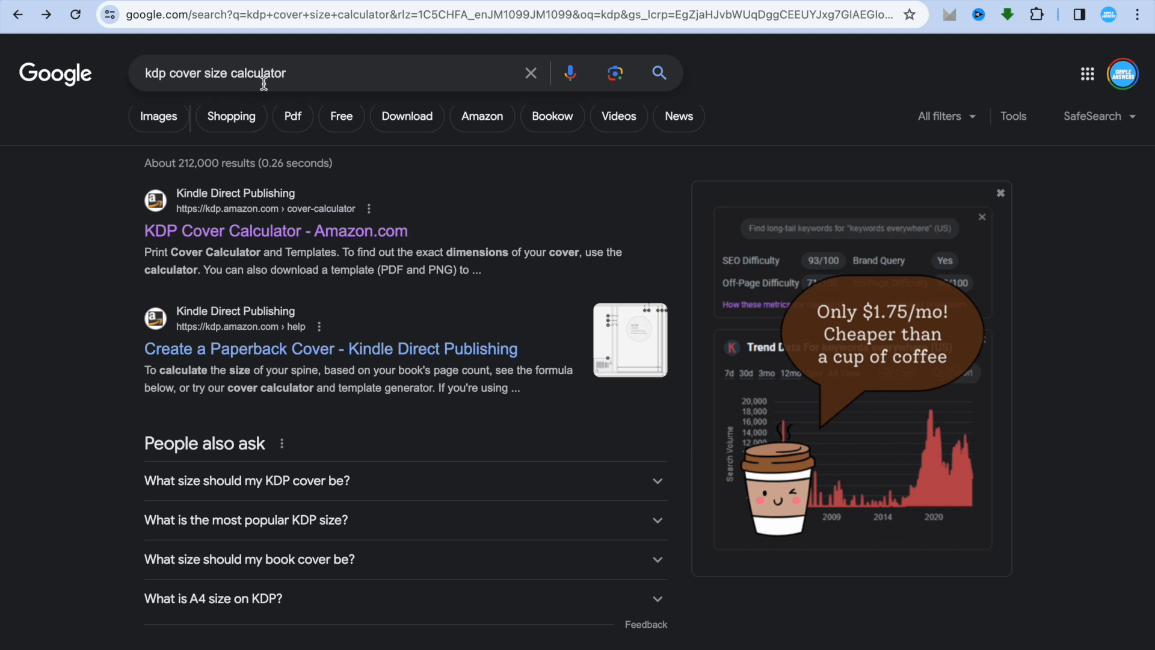
pyautogui.click(236, 238)
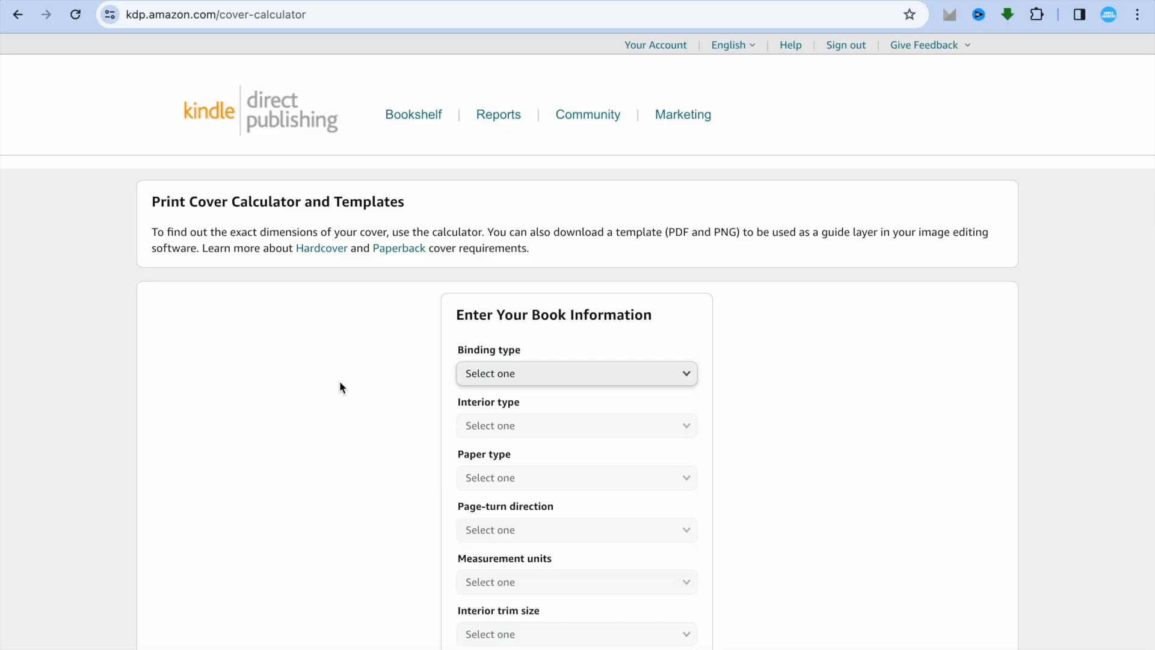
# Check the PAPERAGE notebook's size on its Amazon listing and set the cover calculator's binding type to Hardcover.
pyautogui.scroll(-2, 339, 386)
pyautogui.scroll(-1, 339, 387)
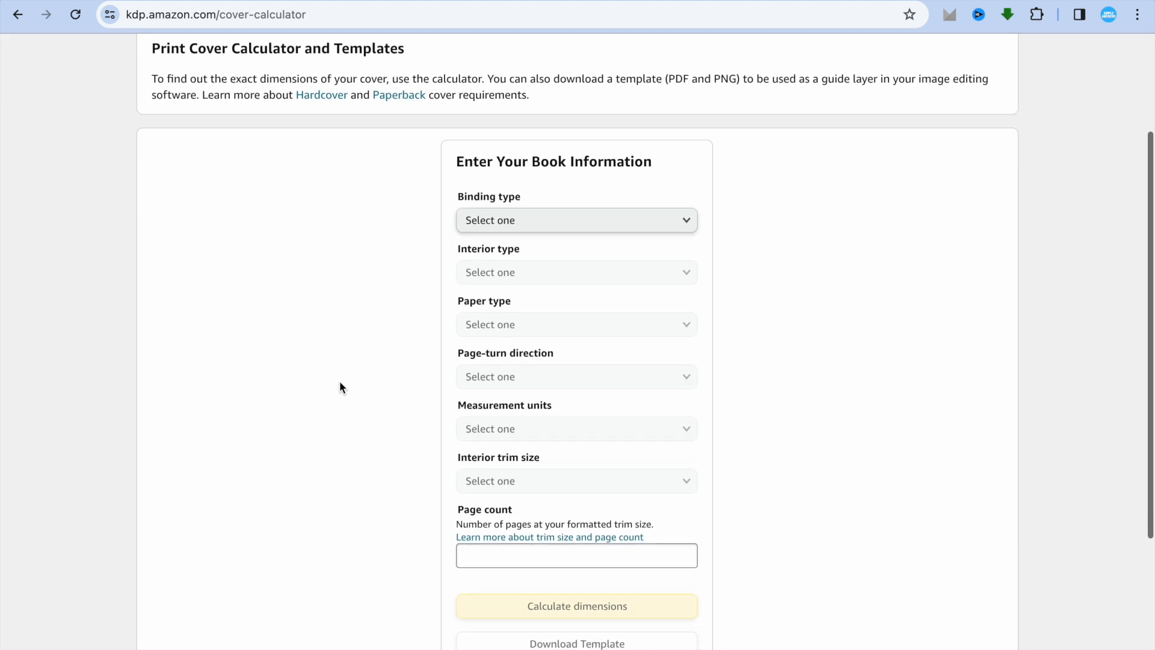
pyautogui.click(509, 222)
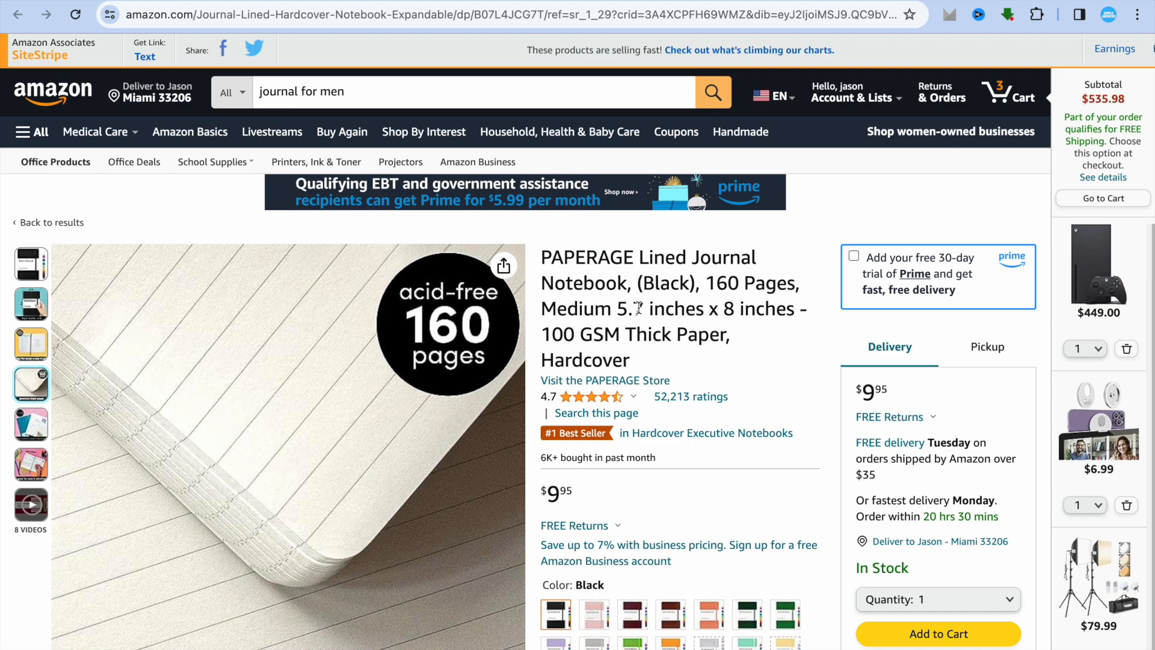
pyautogui.scroll(-2, 639, 308)
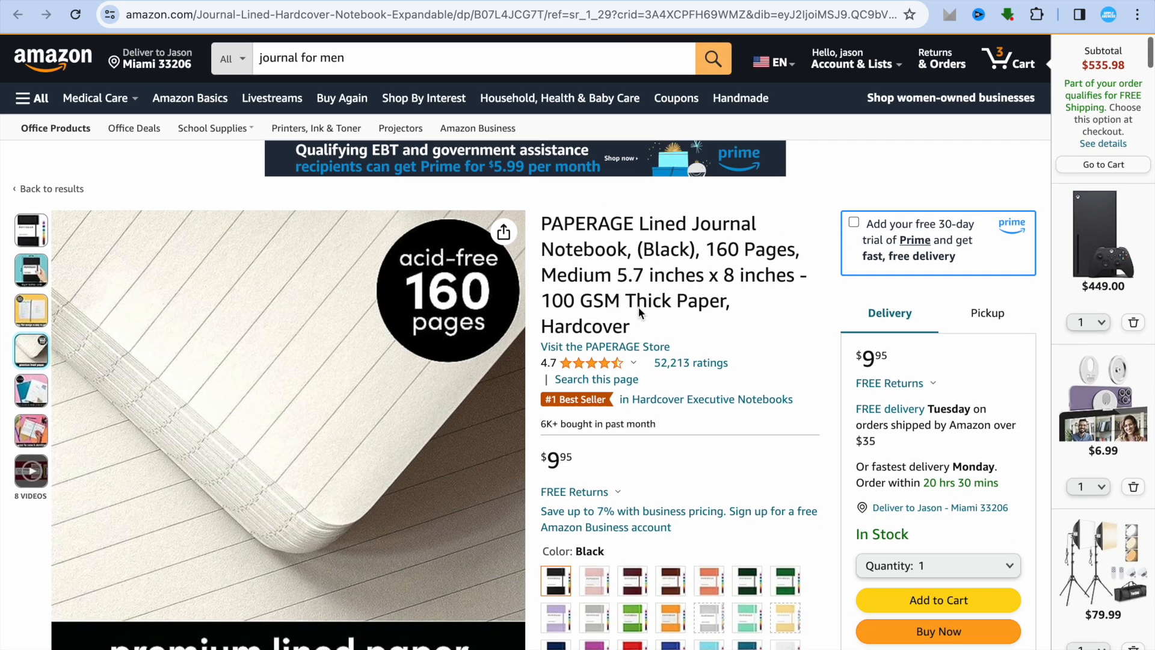
pyautogui.scroll(-1, 639, 314)
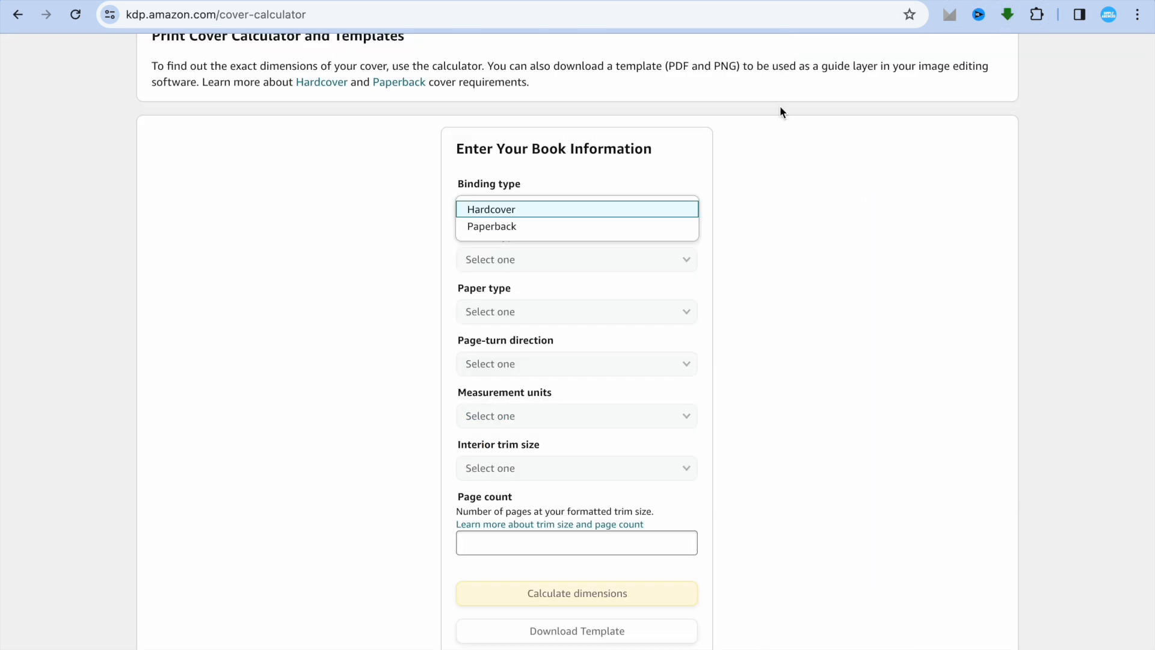
pyautogui.click(591, 211)
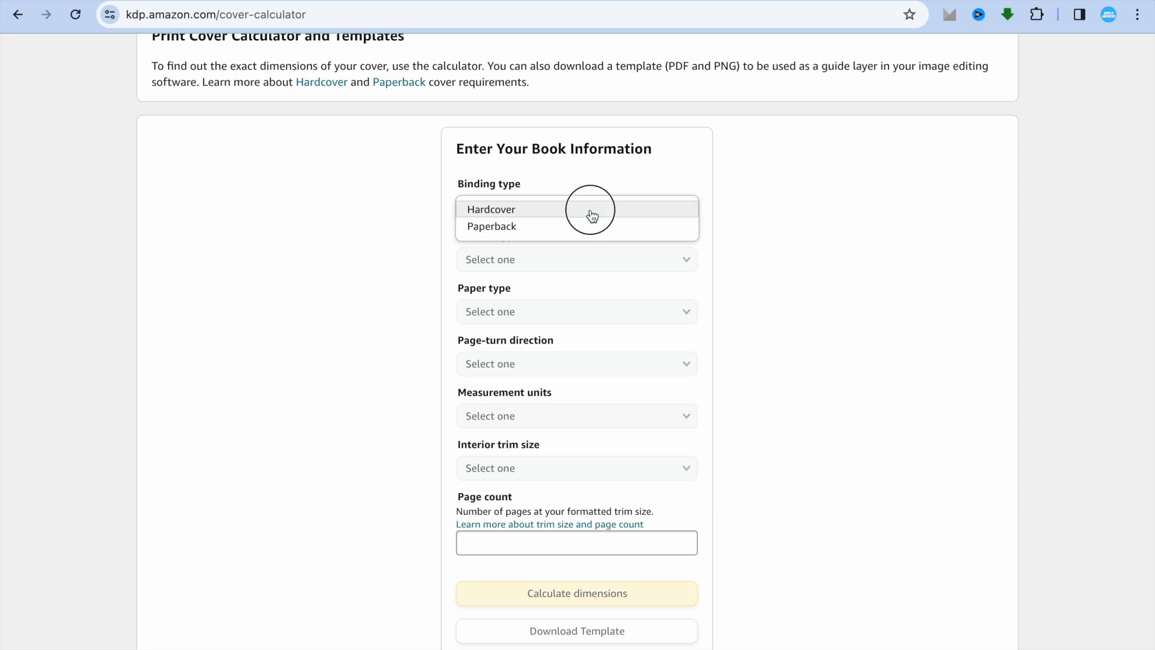
# Set the book's interior type to Black & white and its paper type to White paper.
pyautogui.click(602, 259)
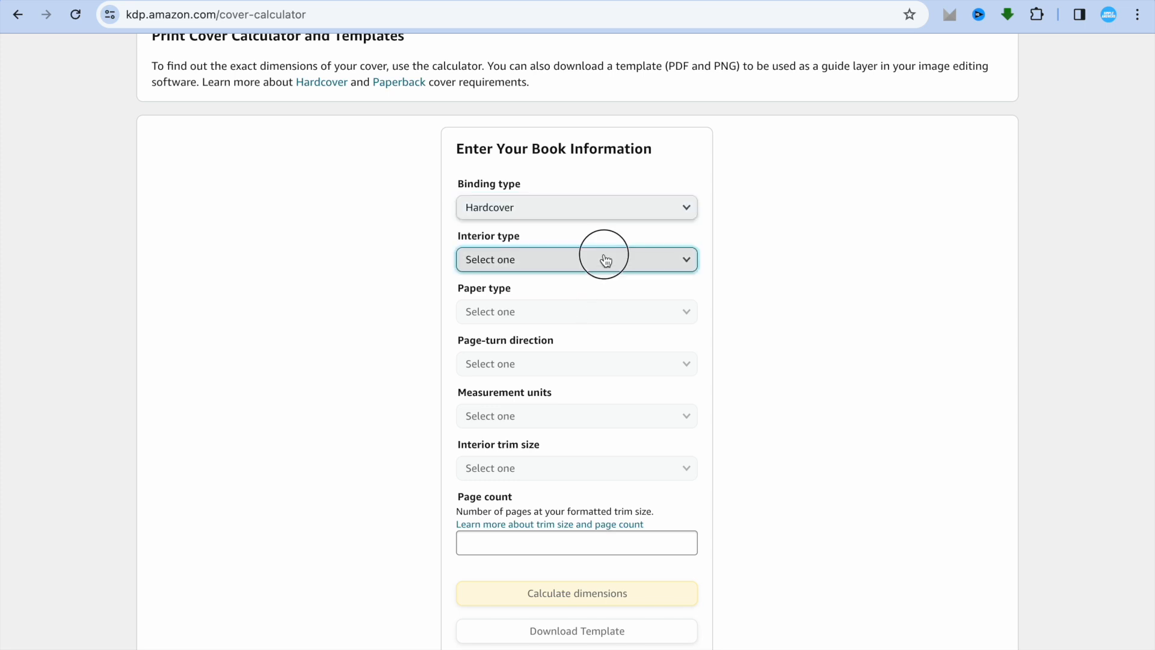
pyautogui.click(588, 265)
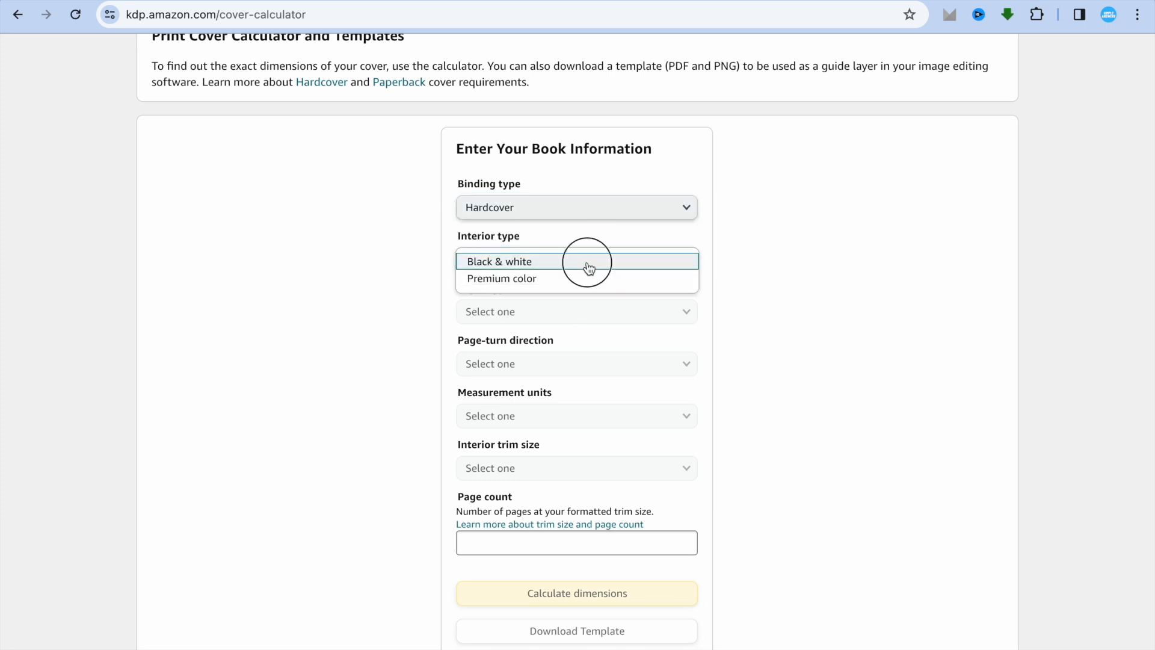
pyautogui.click(589, 312)
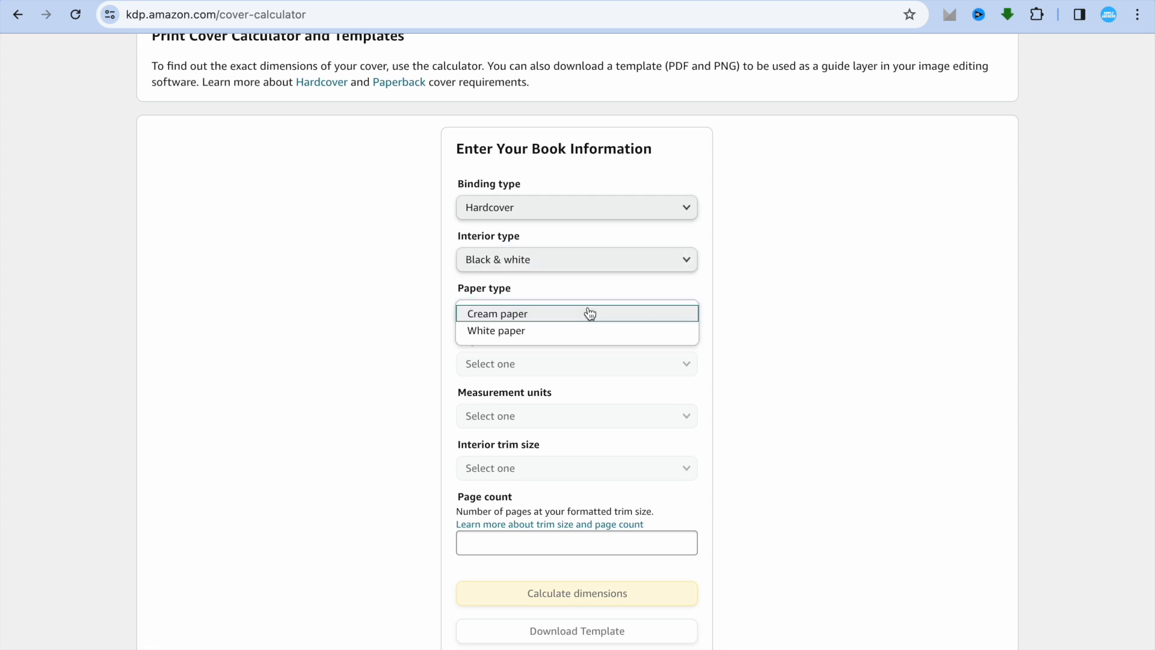
pyautogui.click(573, 338)
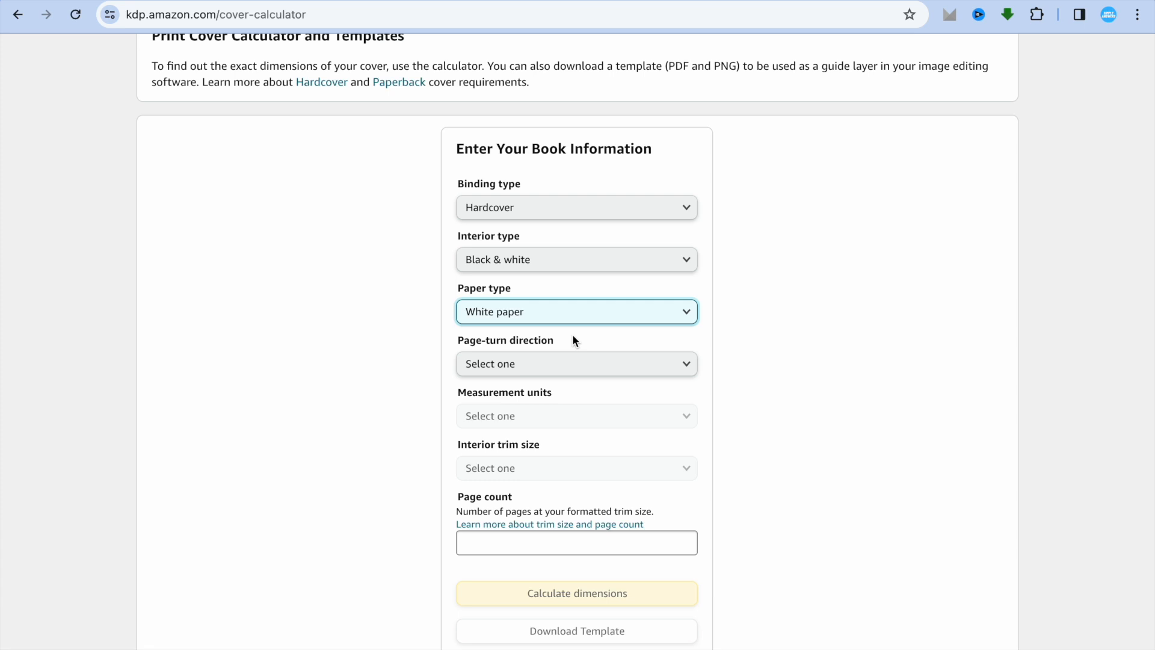
# Set the page-turn direction to Left to Right and the measurement units to Inches.
pyautogui.scroll(-3, 572, 334)
pyautogui.click(608, 207)
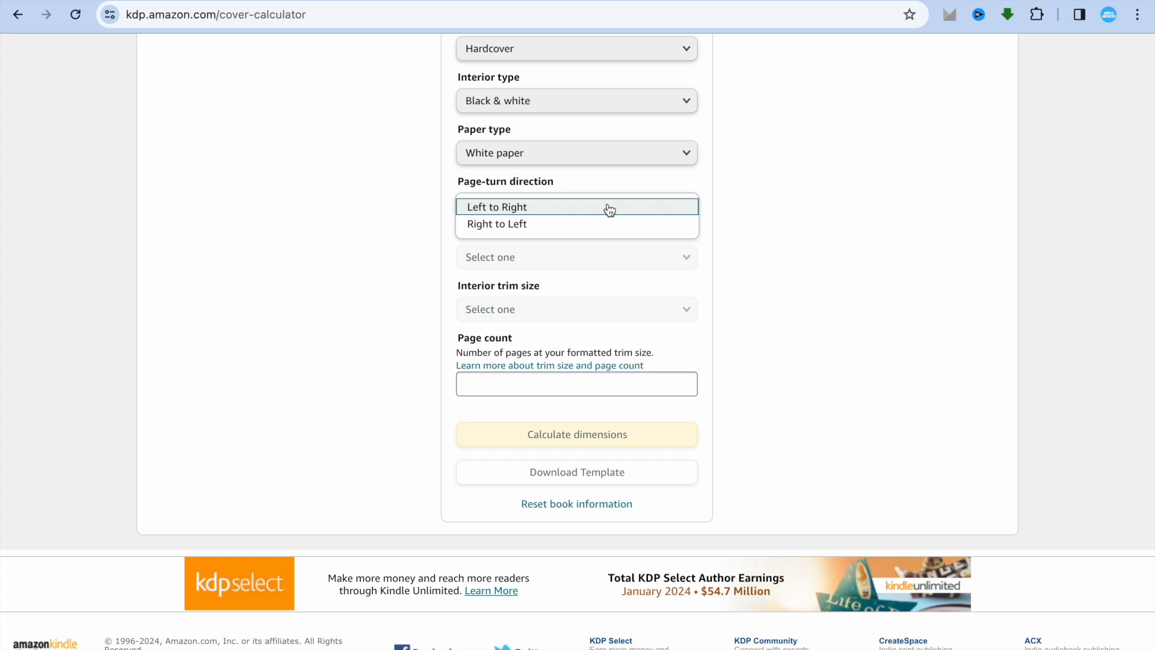
pyautogui.click(610, 208)
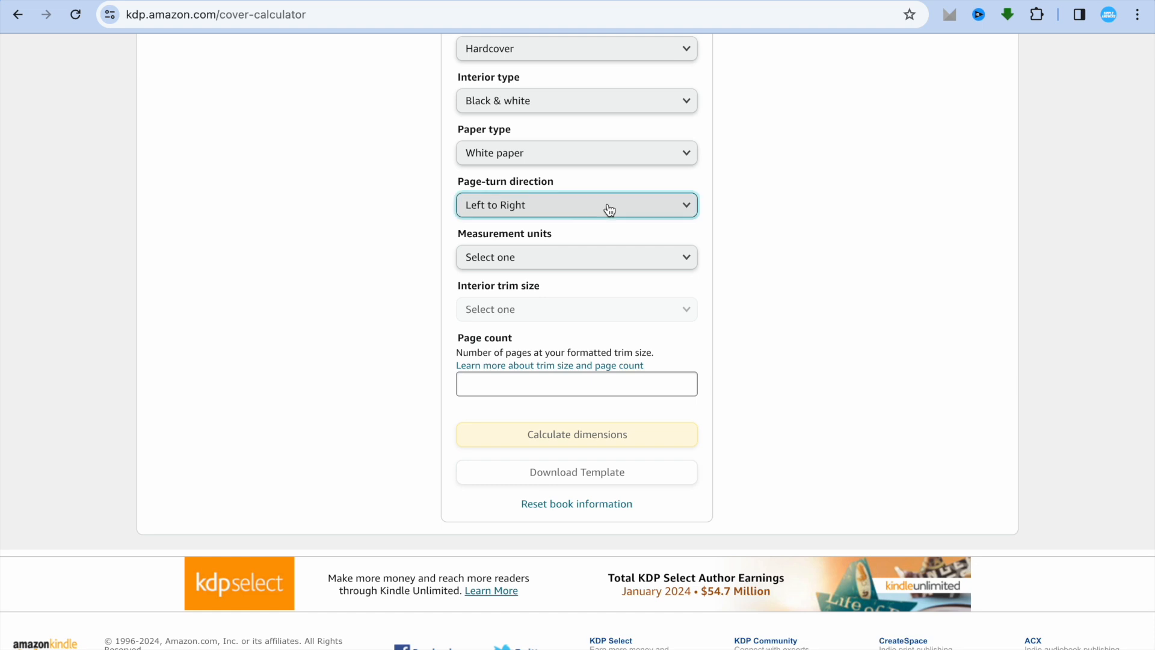
pyautogui.click(605, 266)
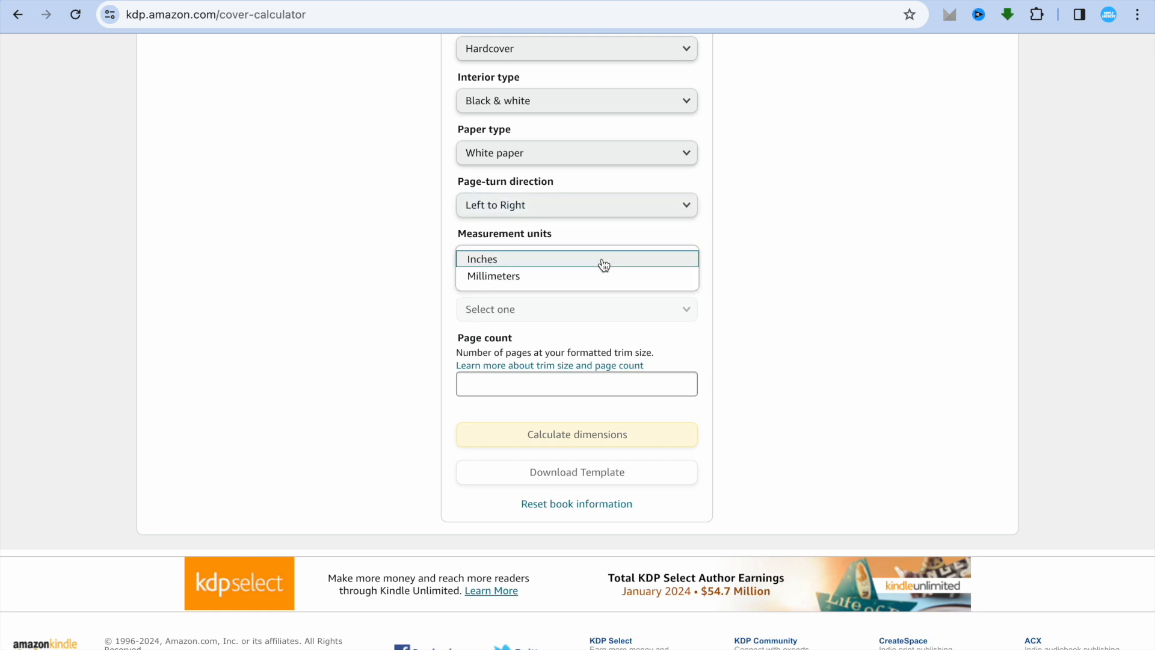
pyautogui.click(604, 260)
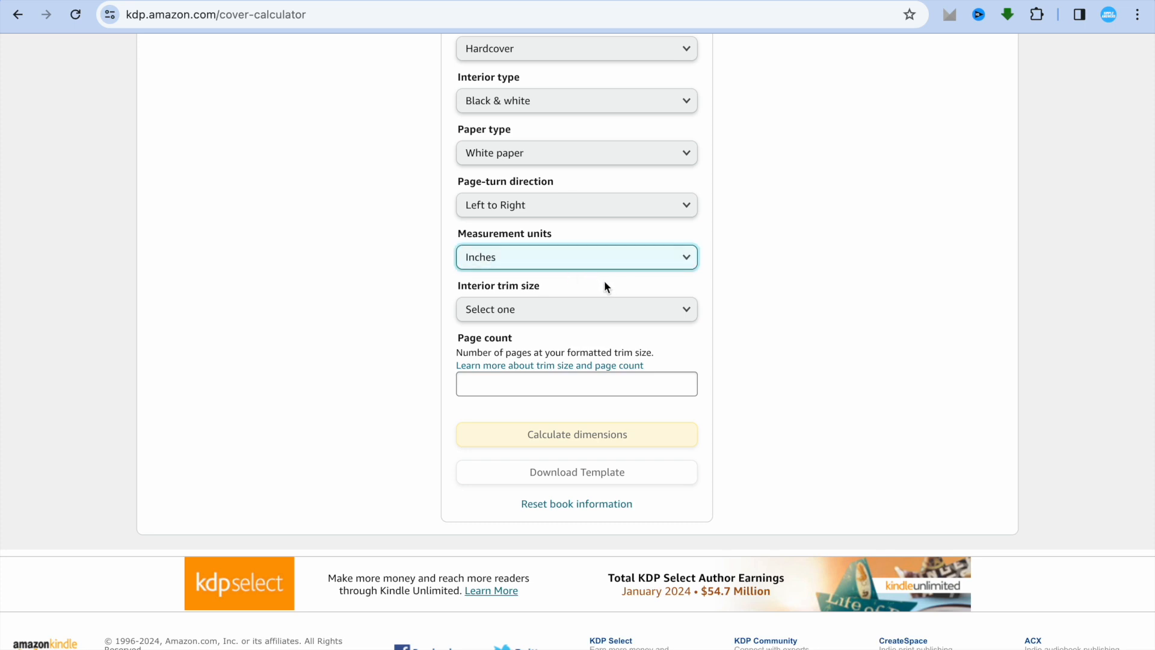
# Choose 6 x 9 in as the book's interior trim size.
pyautogui.scroll(-1, 604, 281)
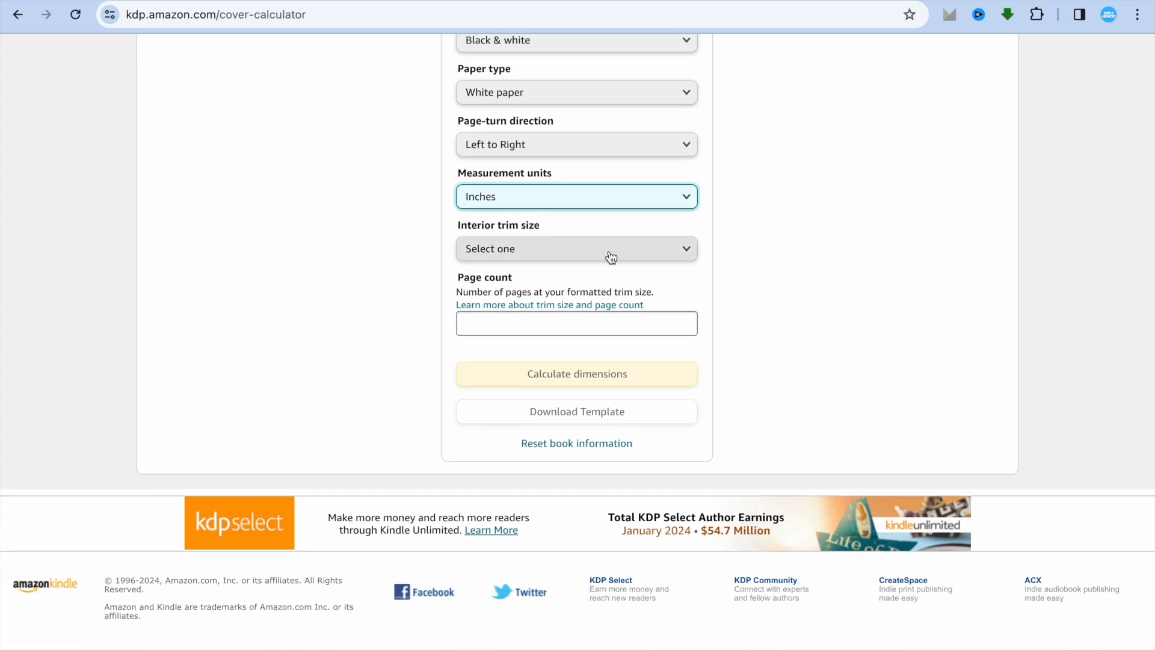
pyautogui.click(617, 257)
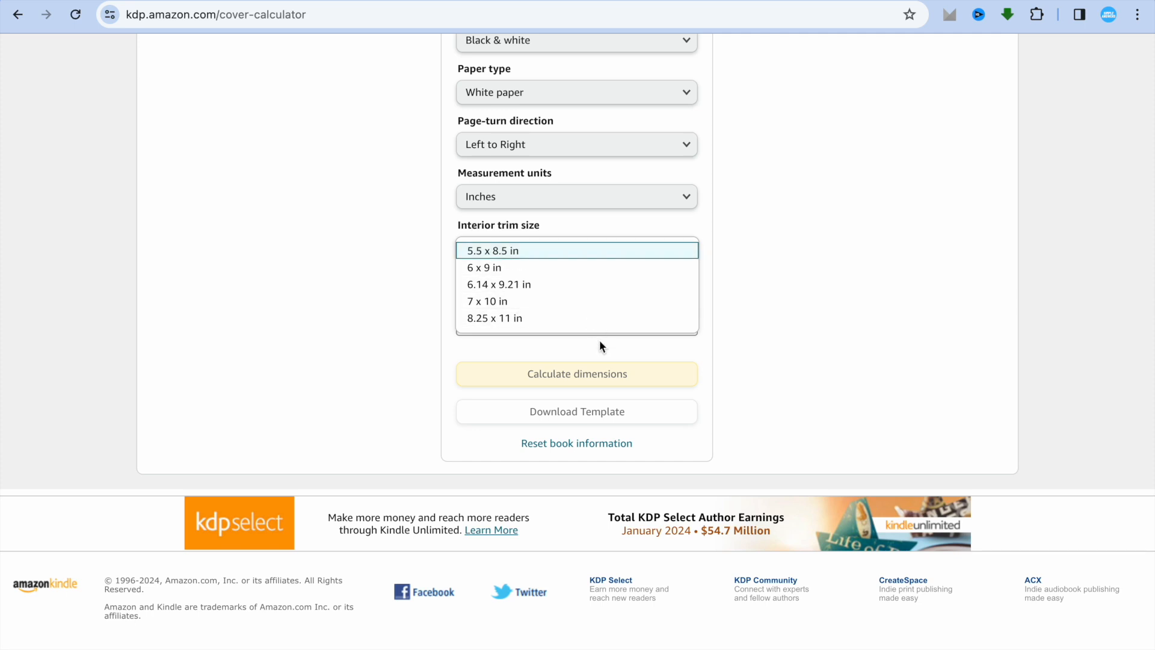
pyautogui.click(587, 279)
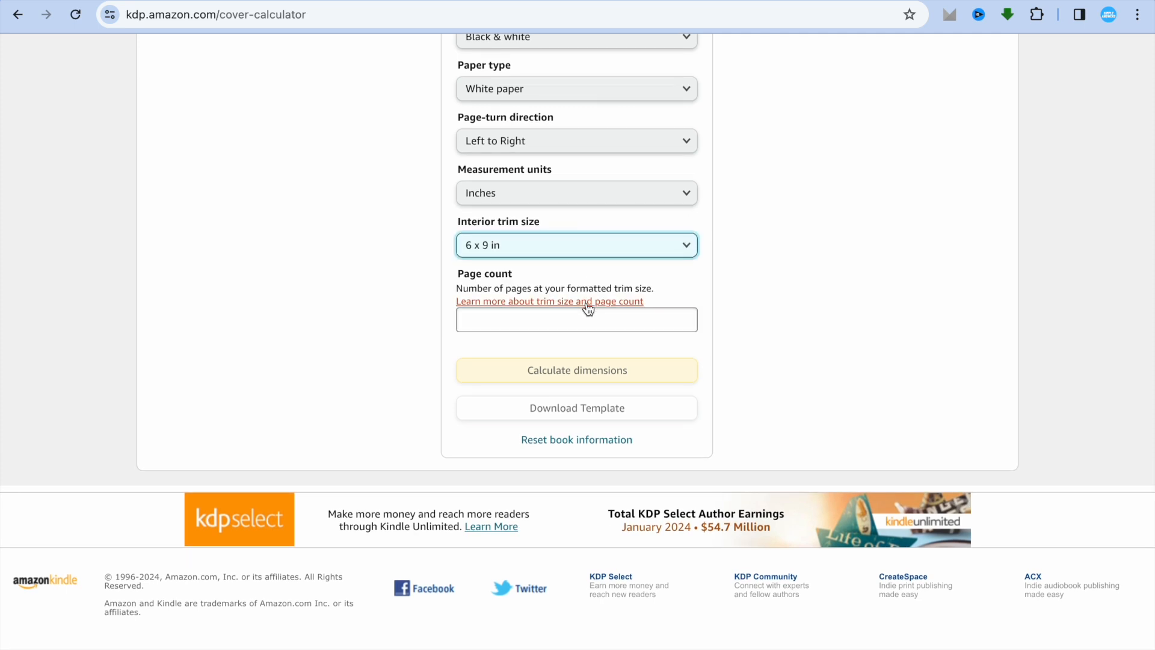
# Try a page count of 40 for the book.
pyautogui.click(543, 323)
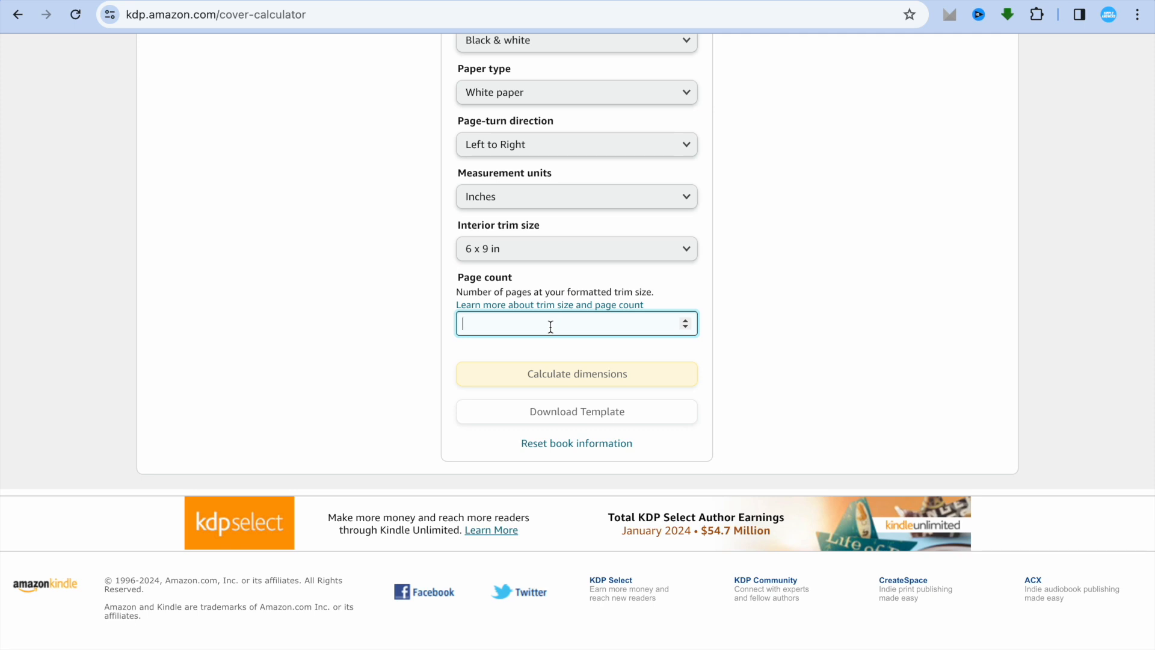
pyautogui.write('40')
pyautogui.click(654, 359)
# Set the page count to 80 and calculate the hardcover's cover dimensions.
pyautogui.click(498, 329)
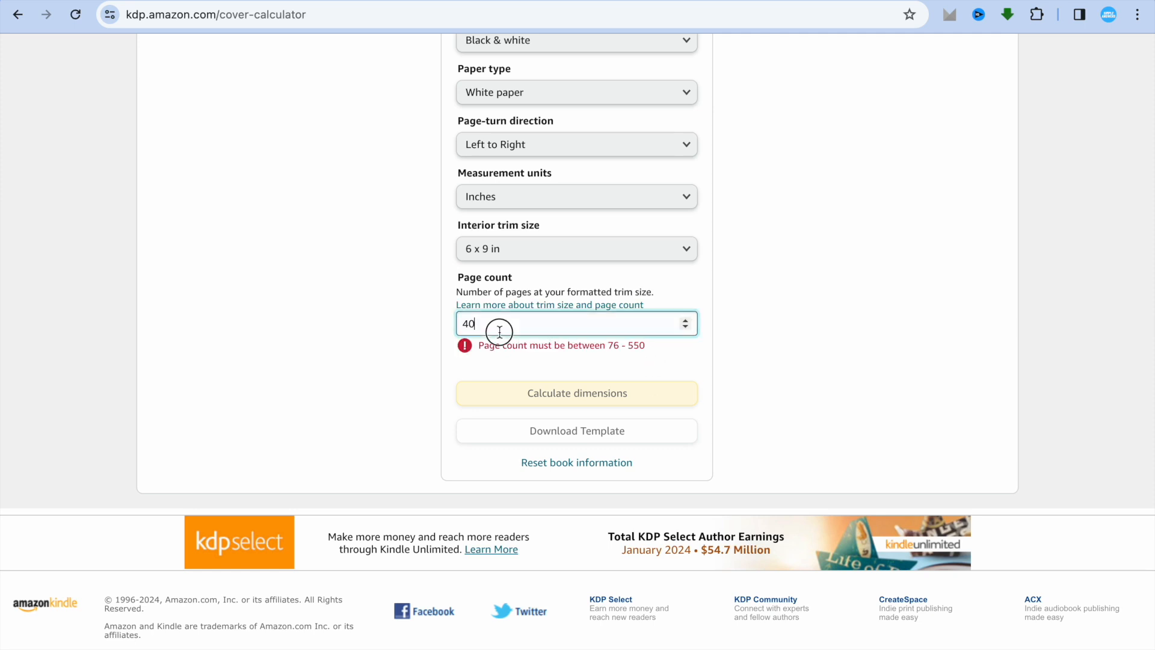
pyautogui.moveTo(481, 325); pyautogui.dragTo(448, 326)
pyautogui.write('80')
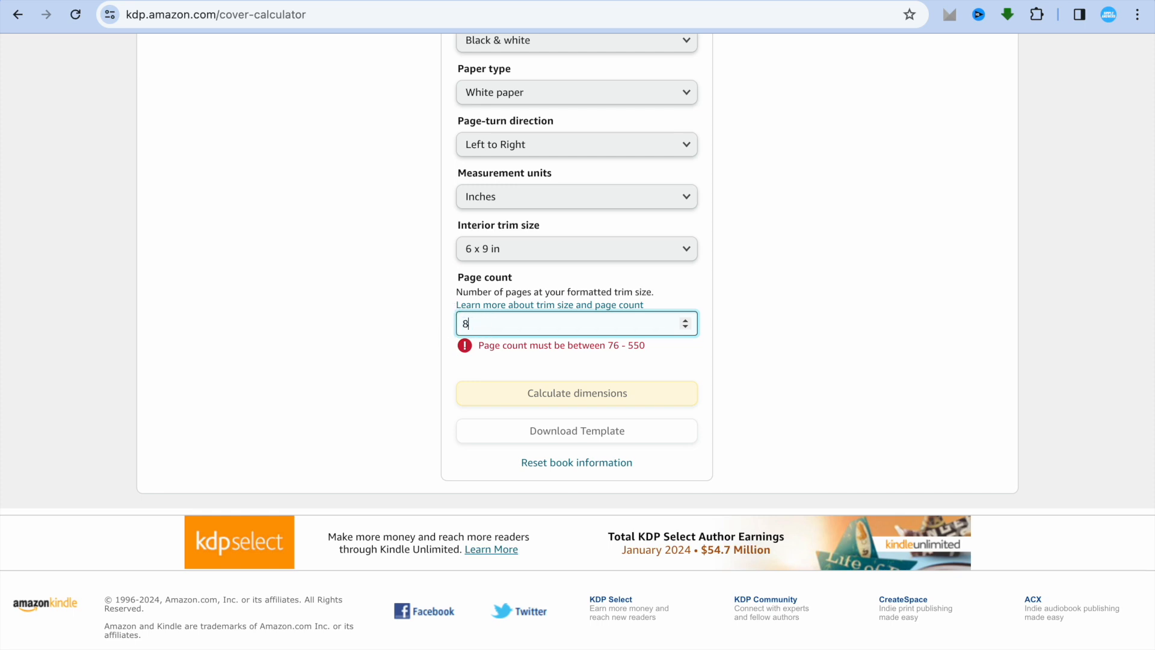
pyautogui.click(545, 366)
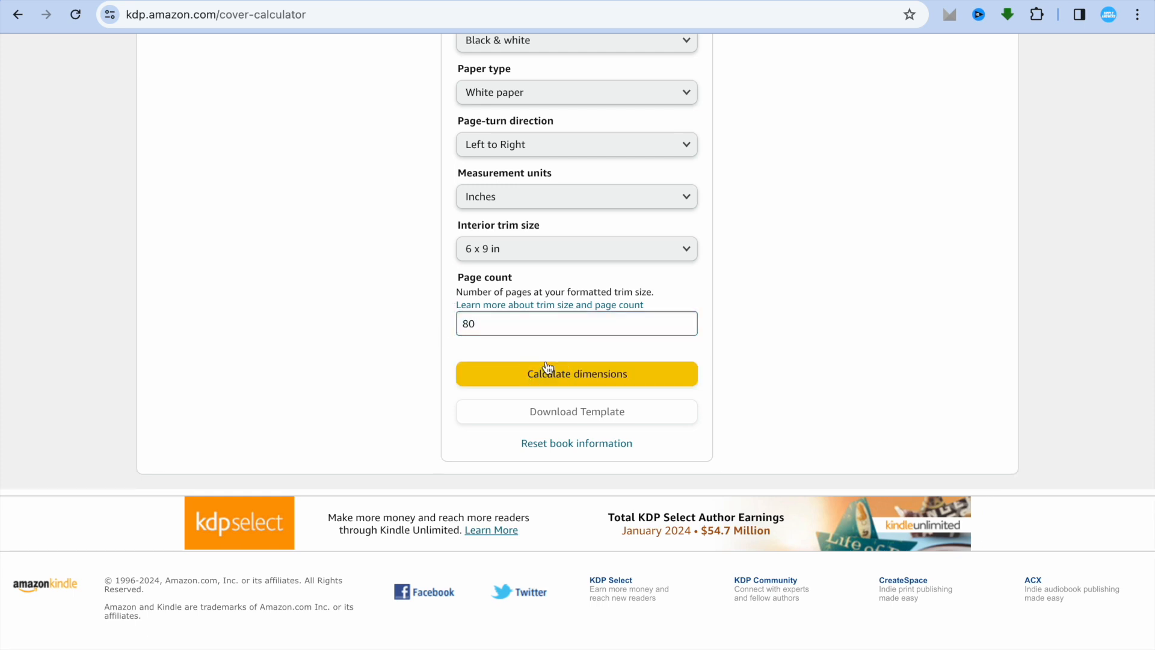
pyautogui.click(575, 379)
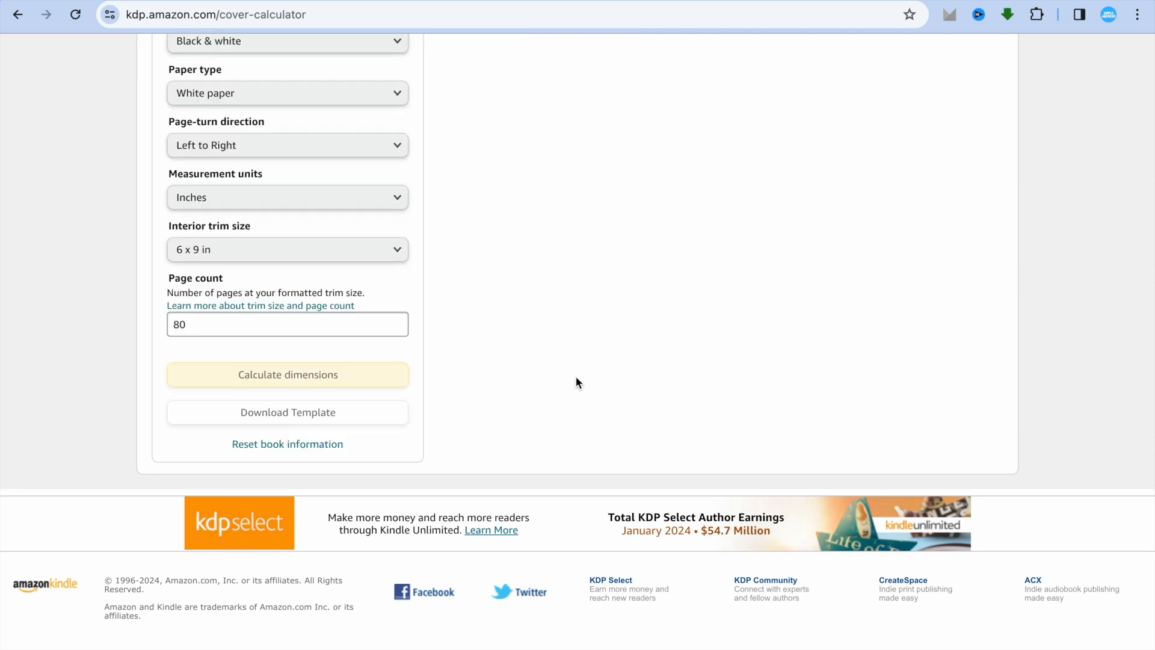
pyautogui.scroll(3, 575, 376)
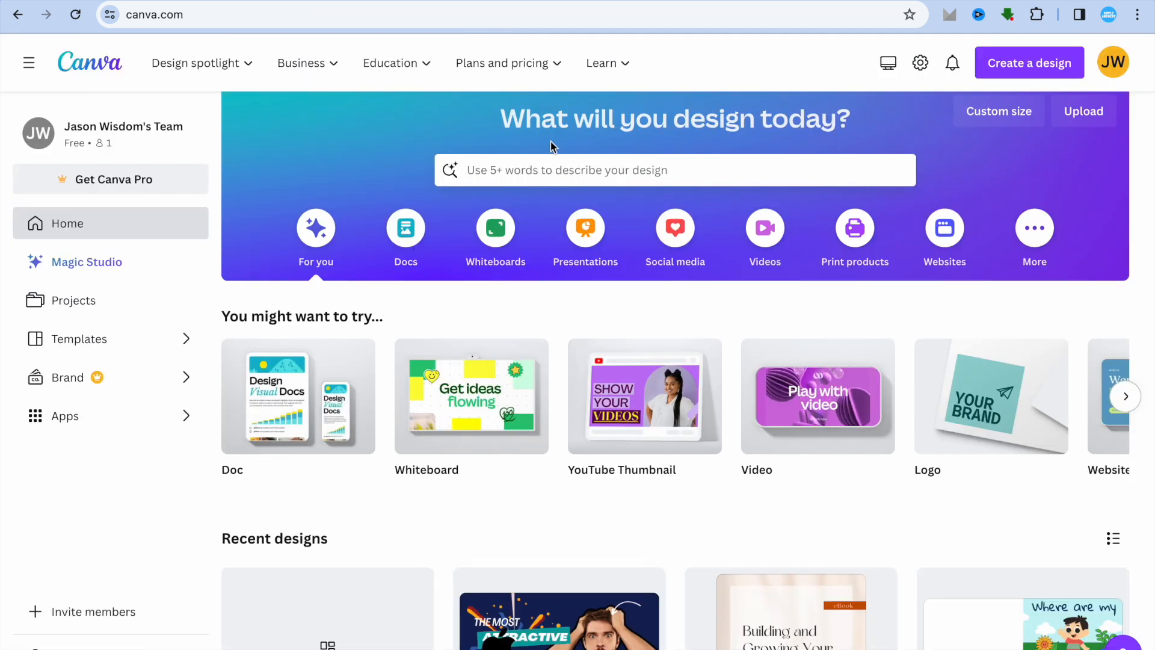
pyautogui.click(518, 171)
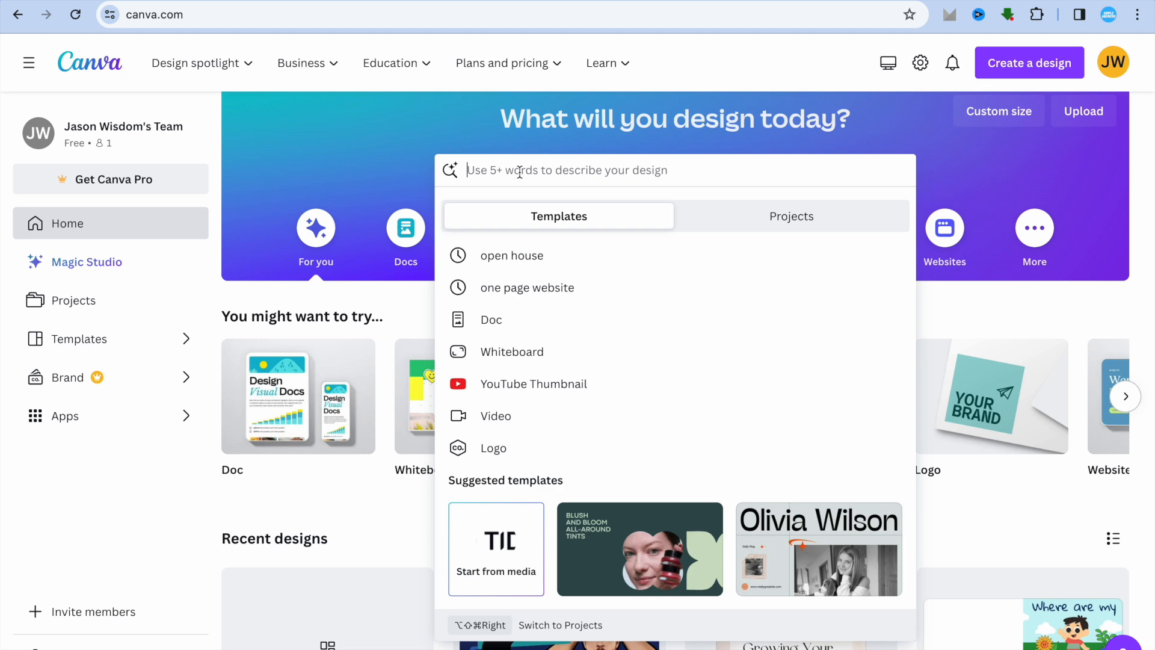
pyautogui.write('jo')
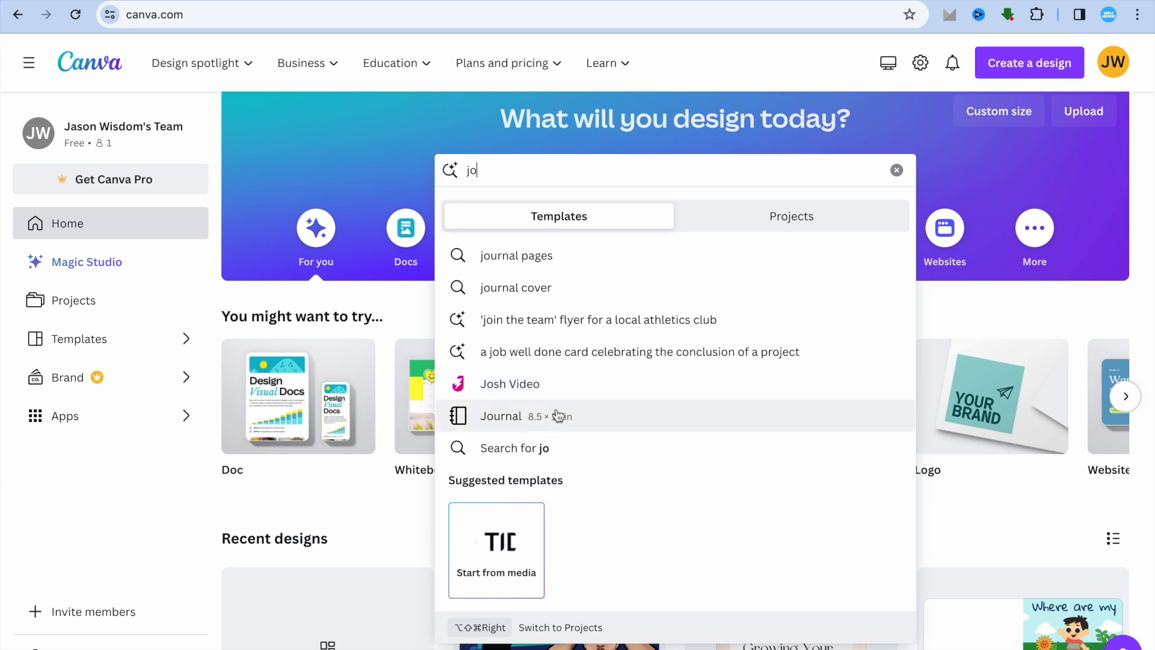
pyautogui.click(382, 176)
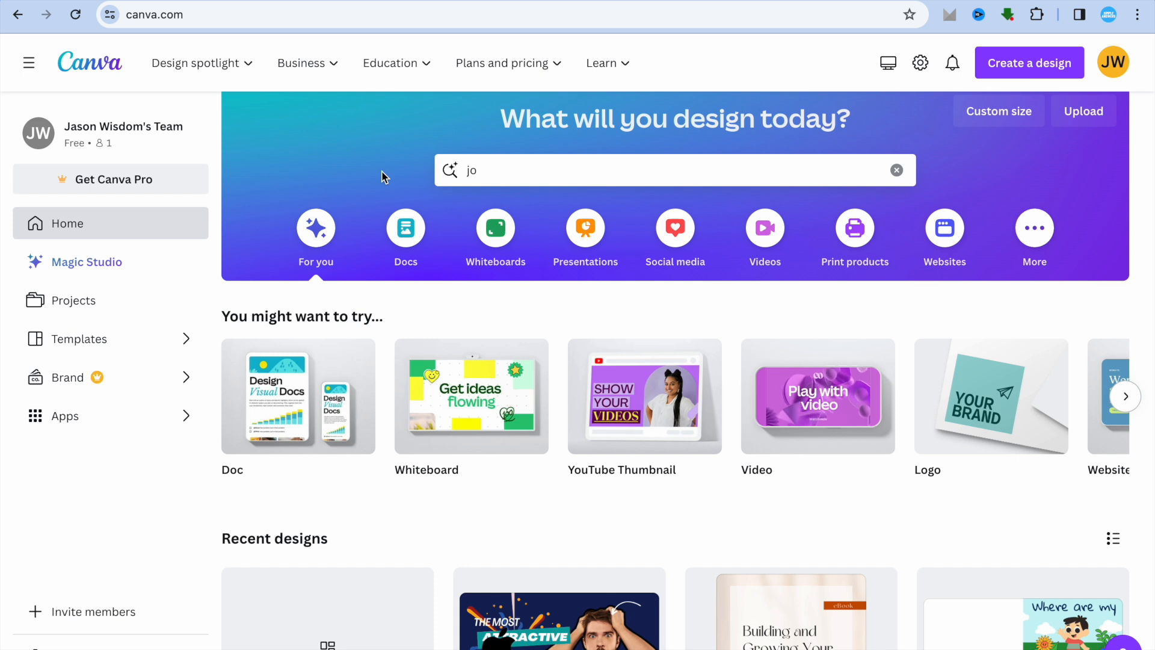
pyautogui.click(896, 171)
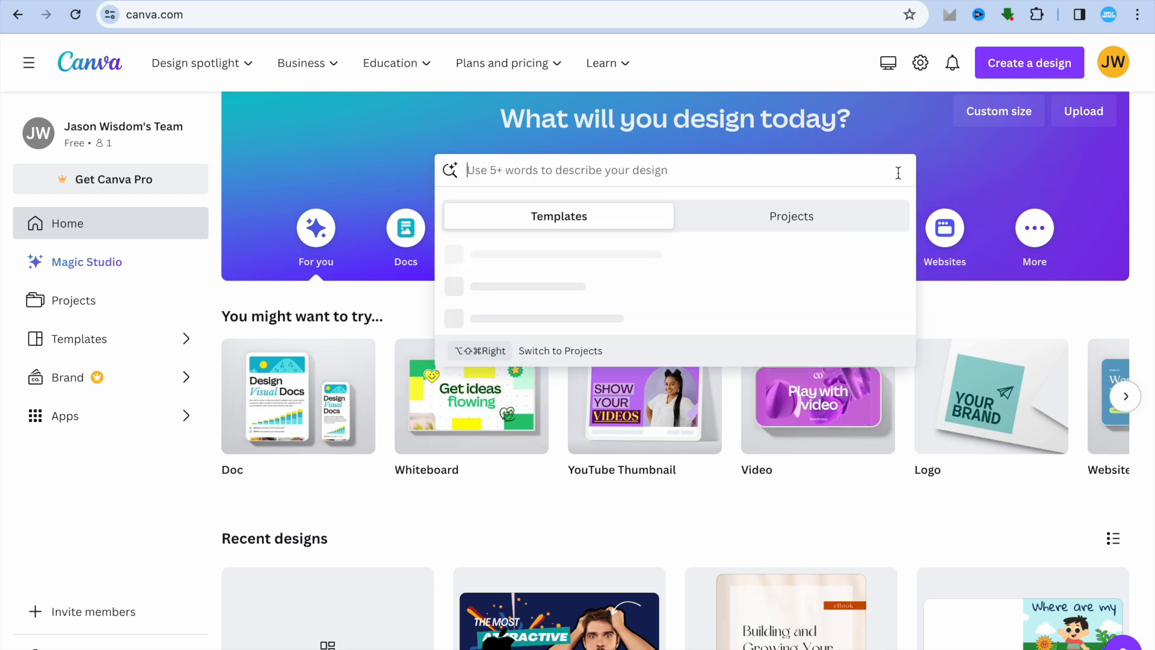
# Open Canva's custom size settings, then copy the full cover width from the KDP cover calculator and return to Canva.
pyautogui.click(990, 123)
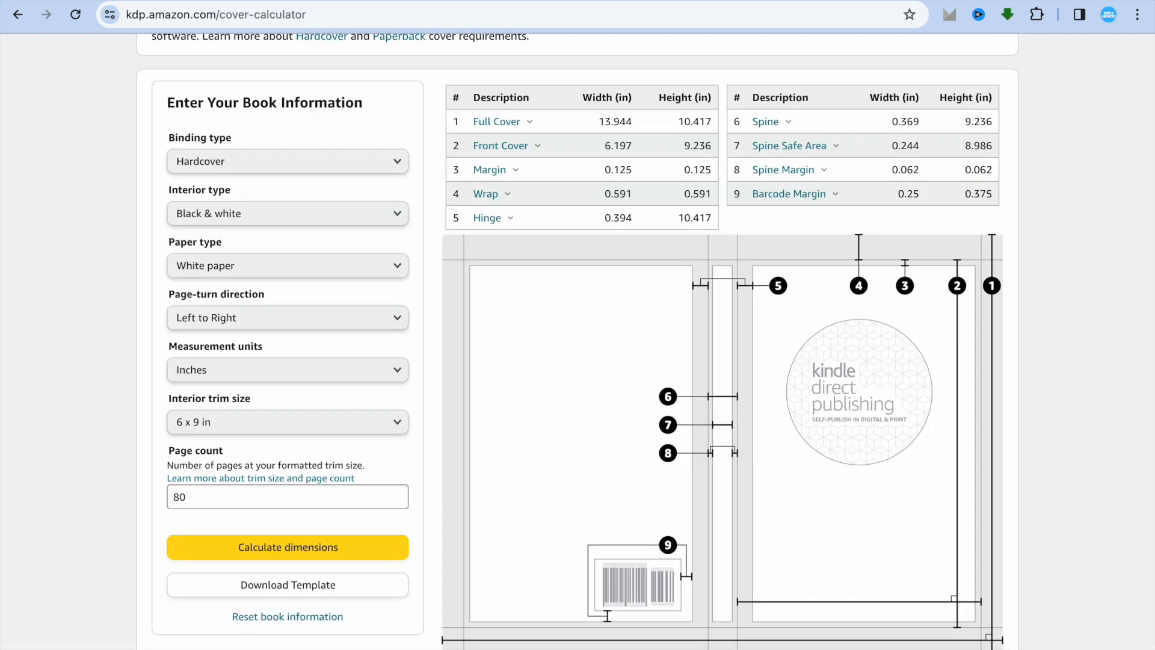
pyautogui.moveTo(634, 121); pyautogui.dragTo(598, 121)
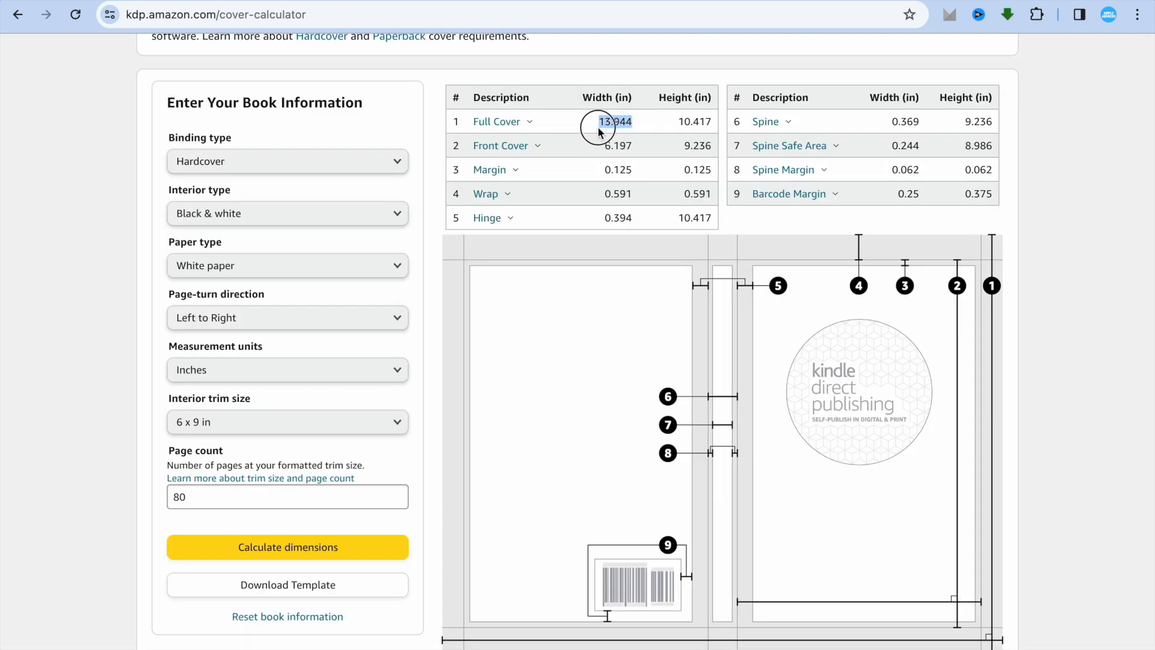
pyautogui.rightClick(613, 123)
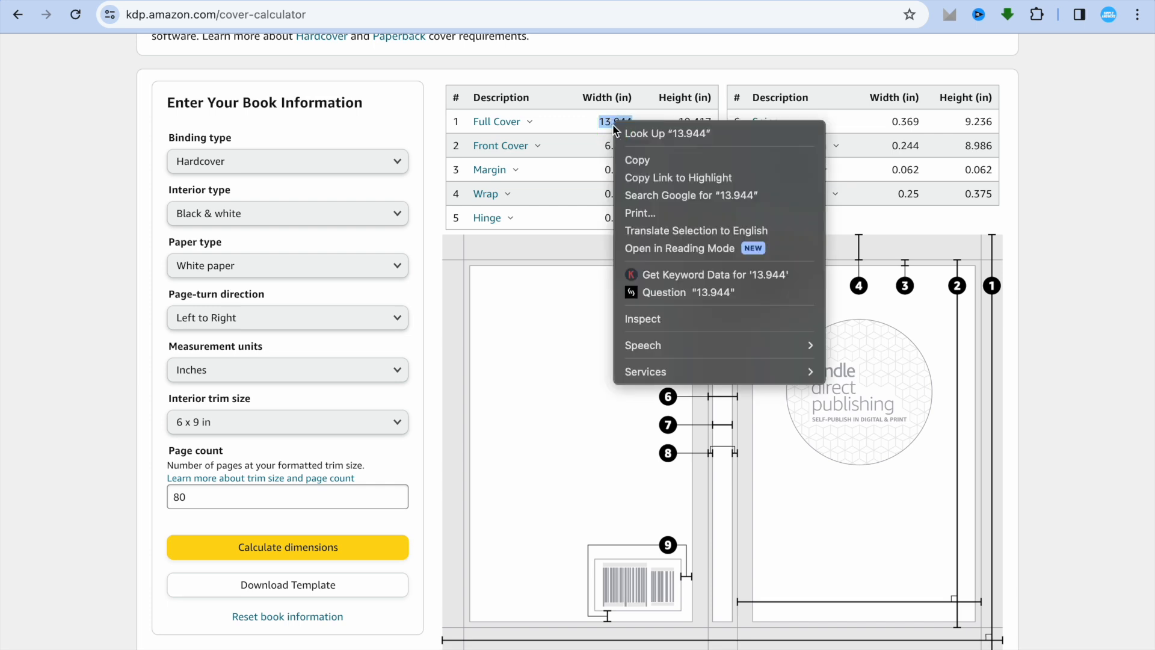
pyautogui.click(636, 159)
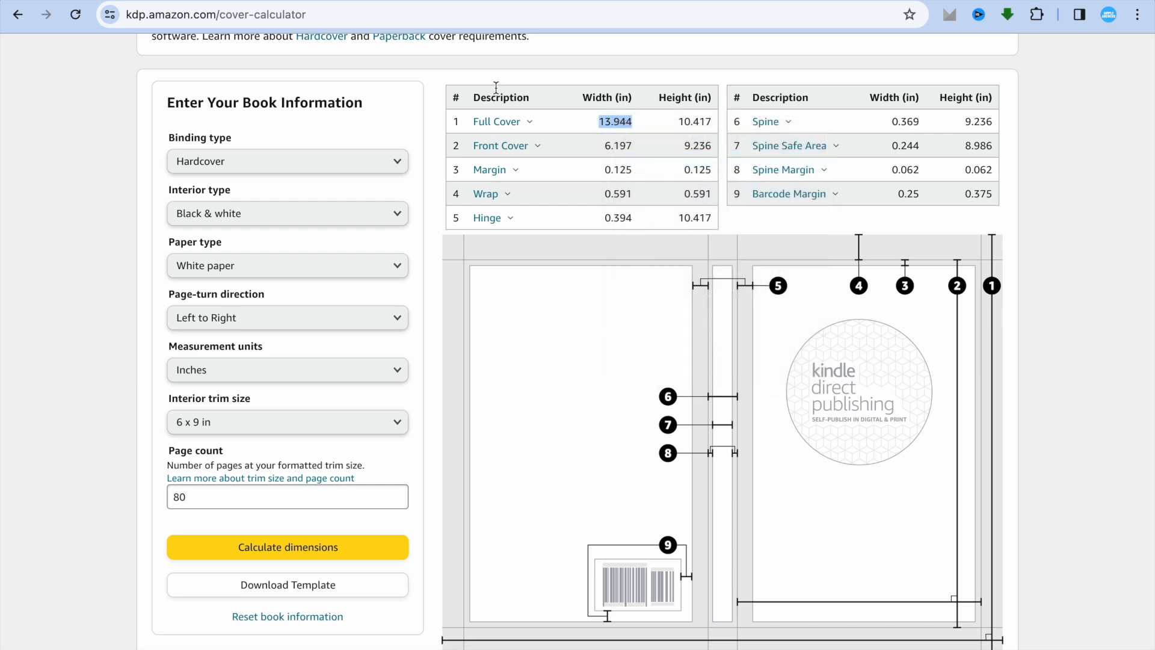
pyautogui.click(511, 2)
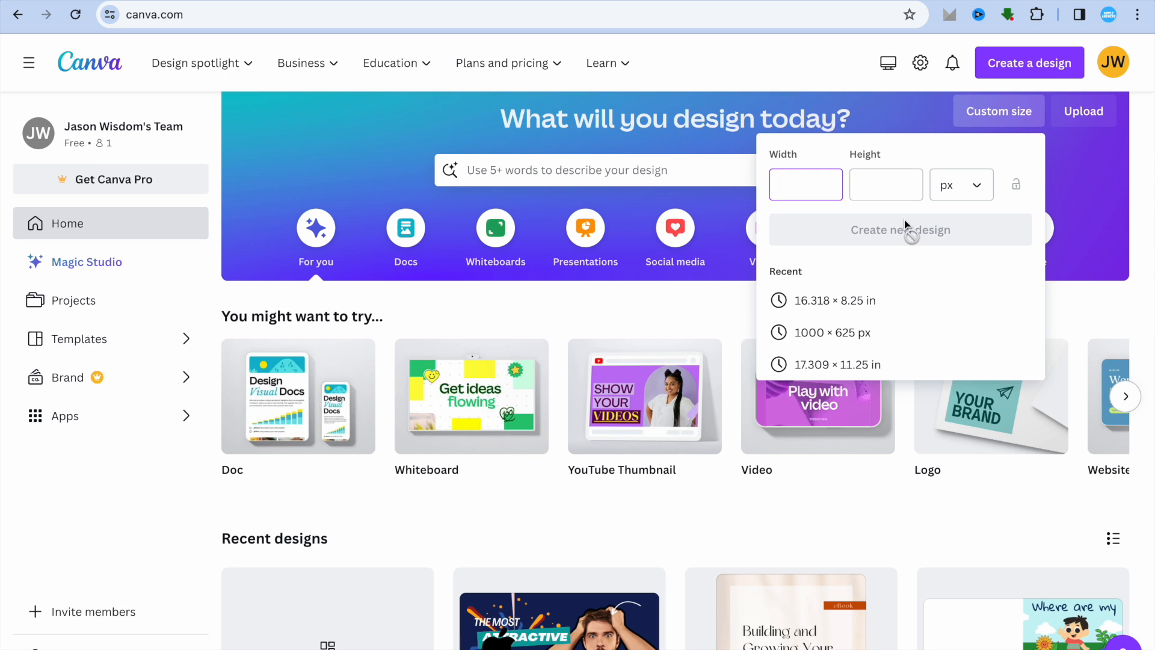
# Set the custom design's units to inches and paste 13.944 as its width.
pyautogui.click(974, 196)
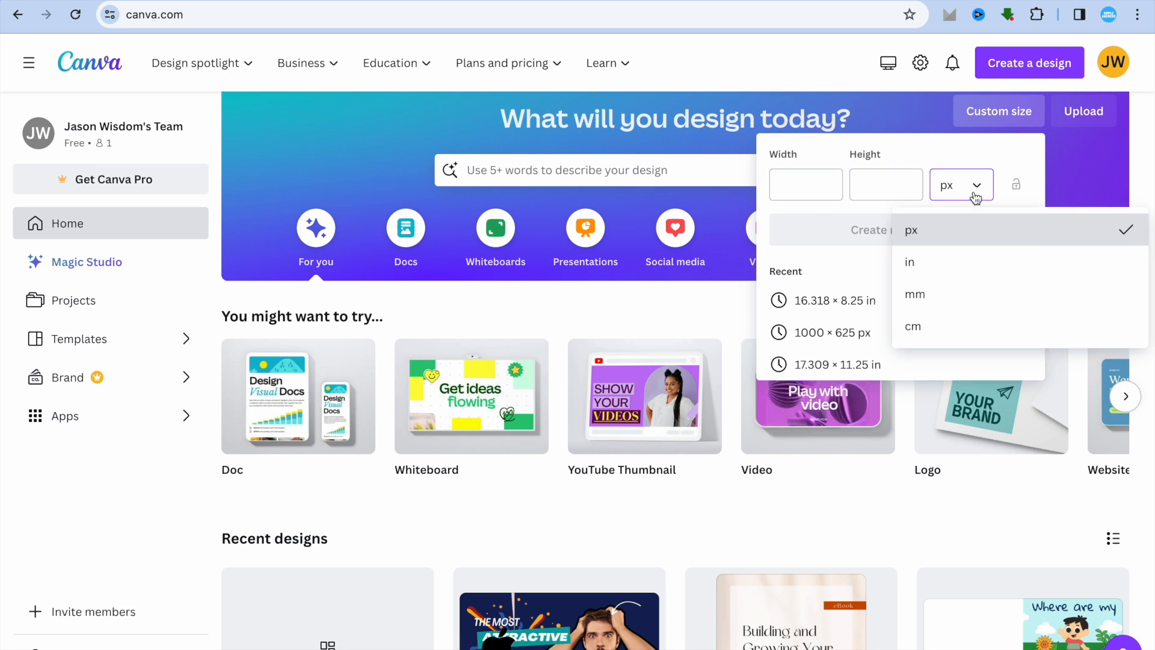
pyautogui.click(955, 262)
pyautogui.click(817, 194)
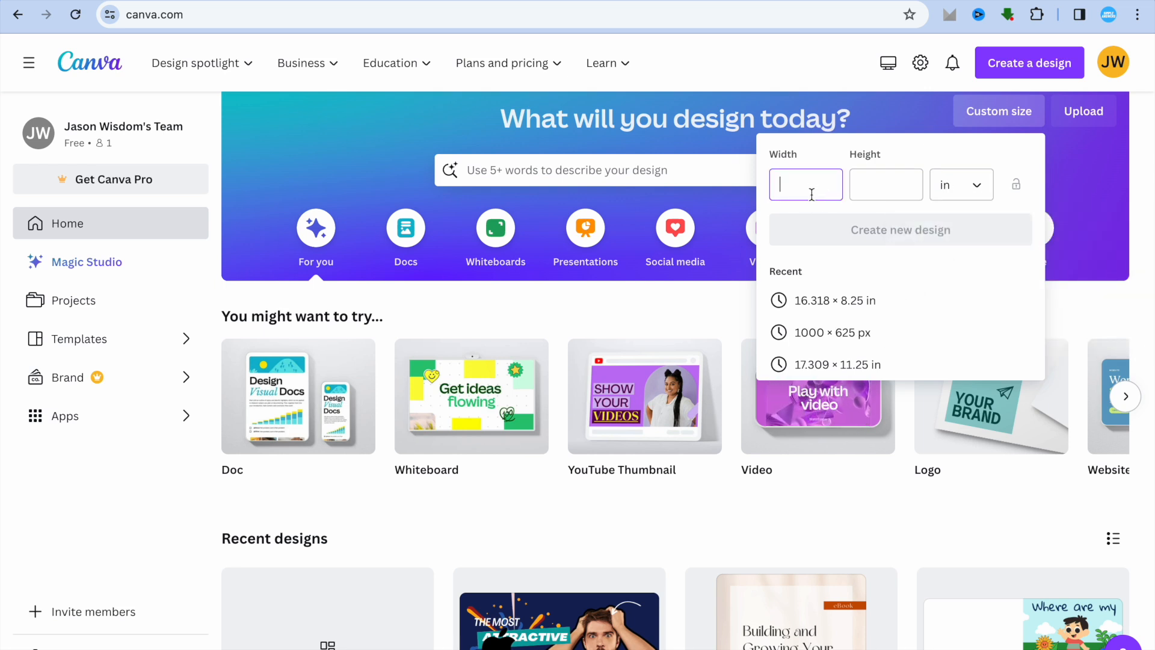
pyautogui.rightClick(813, 192)
pyautogui.click(839, 283)
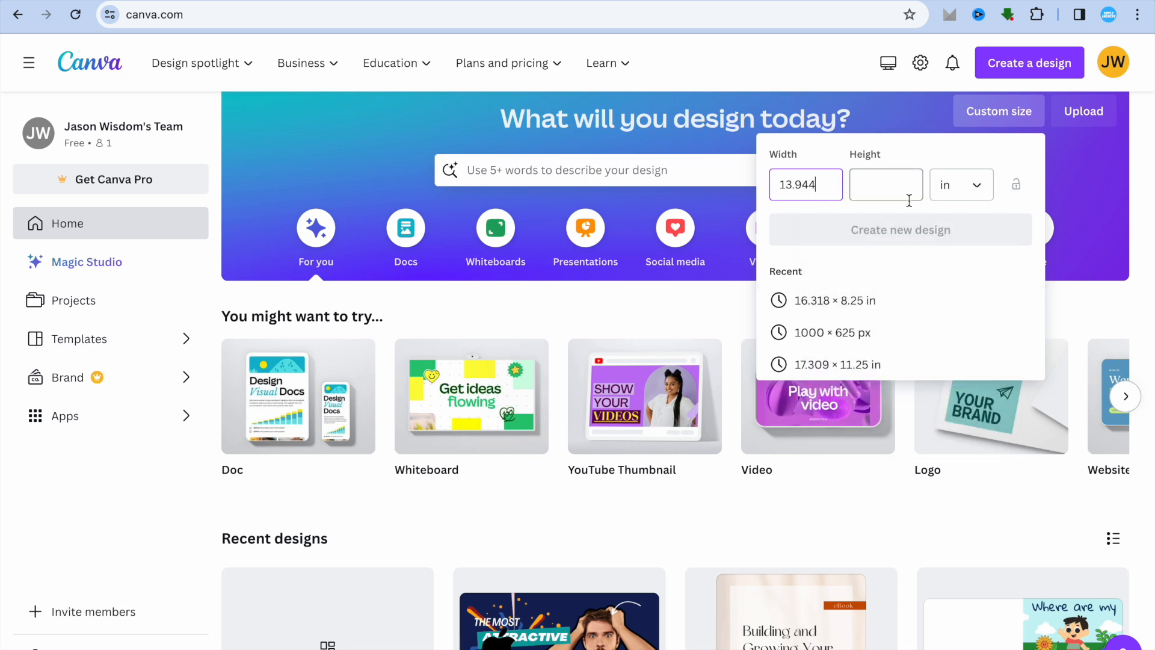
# Copy the full cover height from the KDP cover calculator's dimensions table.
pyautogui.hotkey('ctrl', 'Tab')
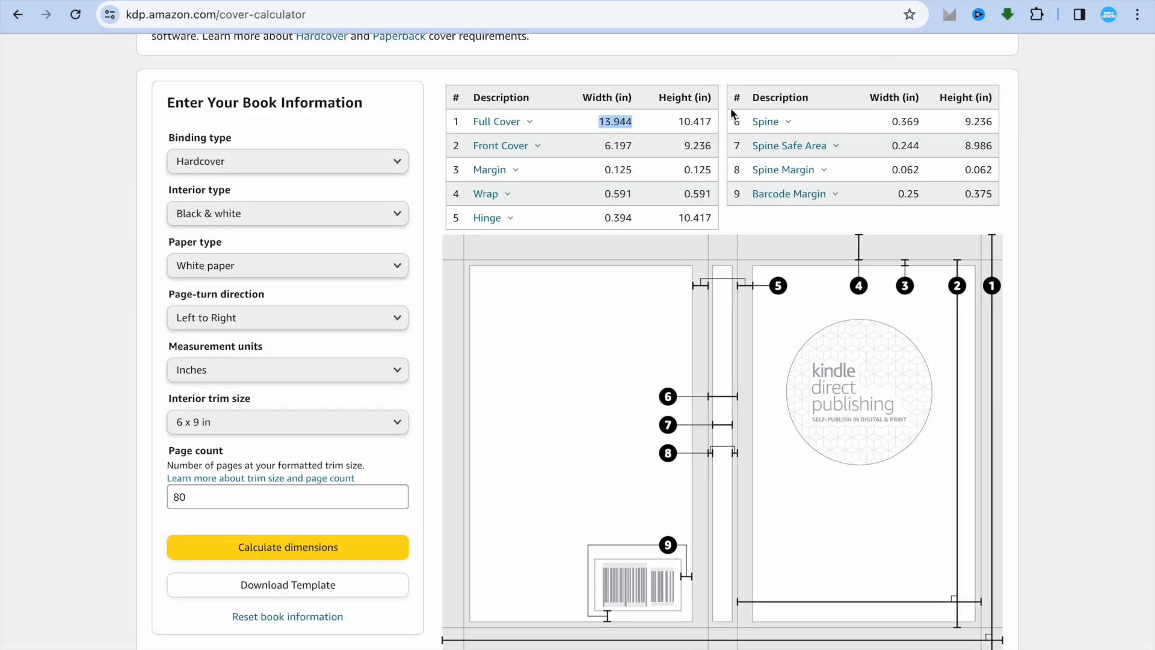
pyautogui.click(678, 122)
pyautogui.moveTo(679, 122); pyautogui.dragTo(716, 118)
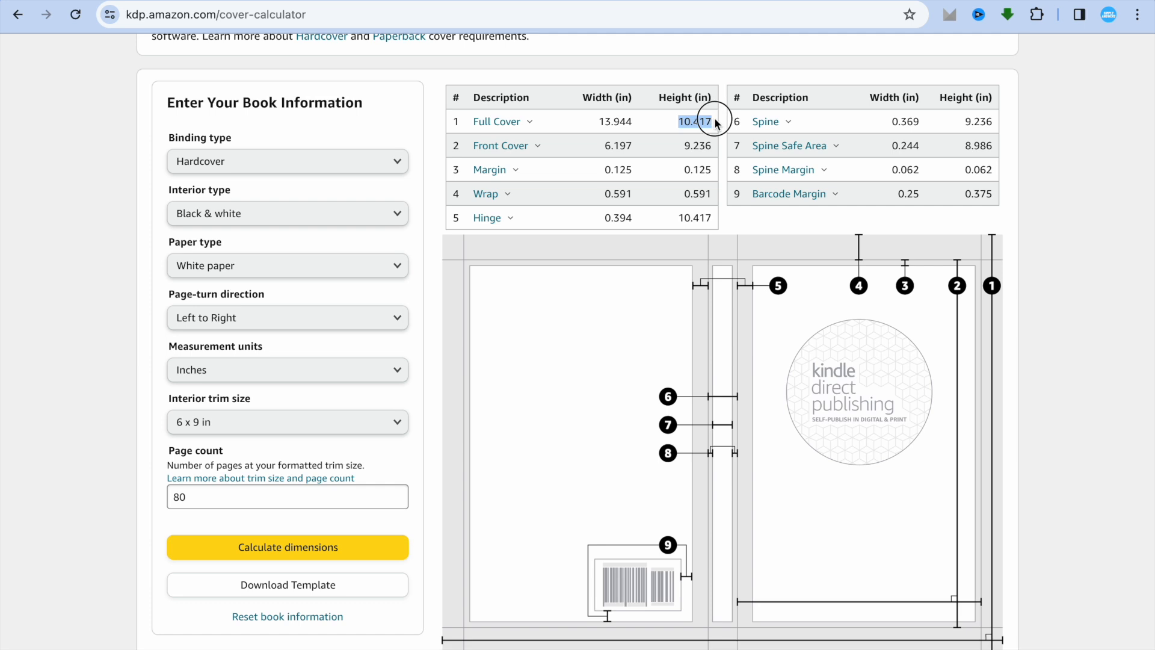
pyautogui.rightClick(693, 123)
pyautogui.click(715, 154)
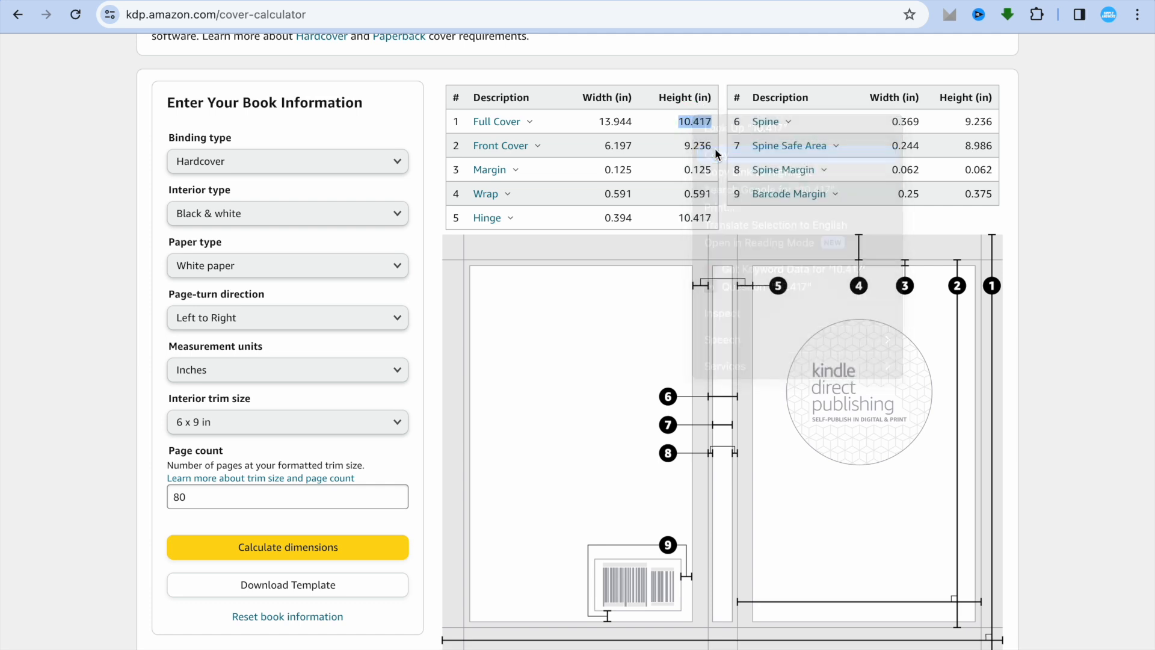
# Paste 10.417 in as the custom design's height in Canva and create the new design.
pyautogui.click(486, 1)
pyautogui.click(890, 187)
pyautogui.rightClick(890, 194)
pyautogui.click(915, 279)
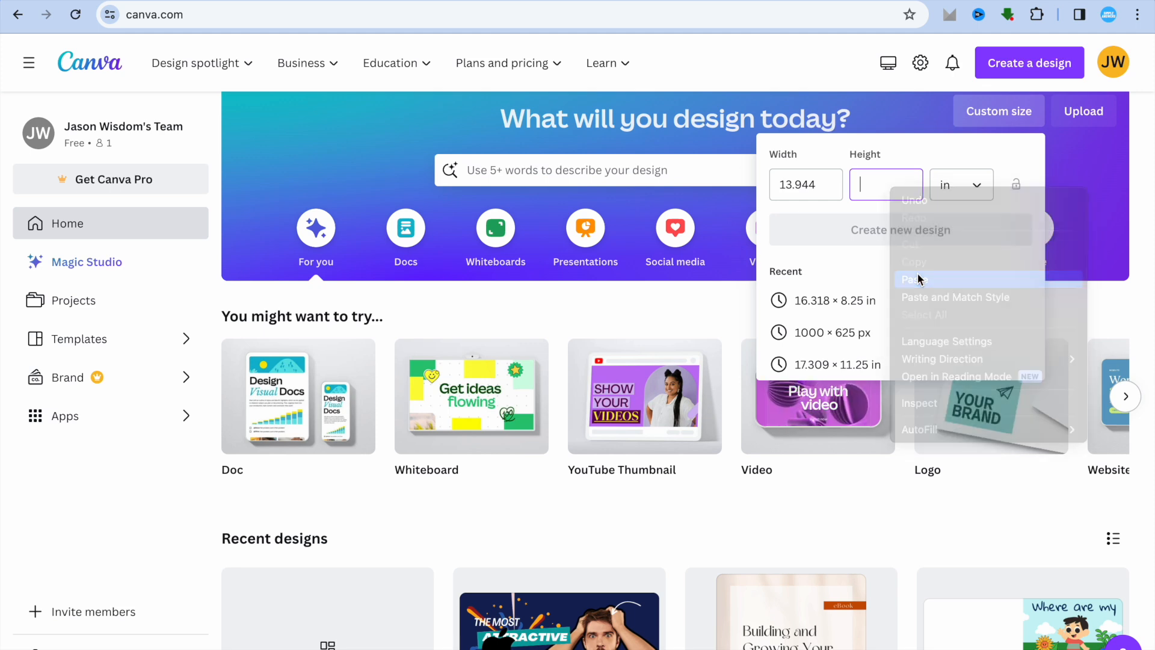
pyautogui.click(905, 235)
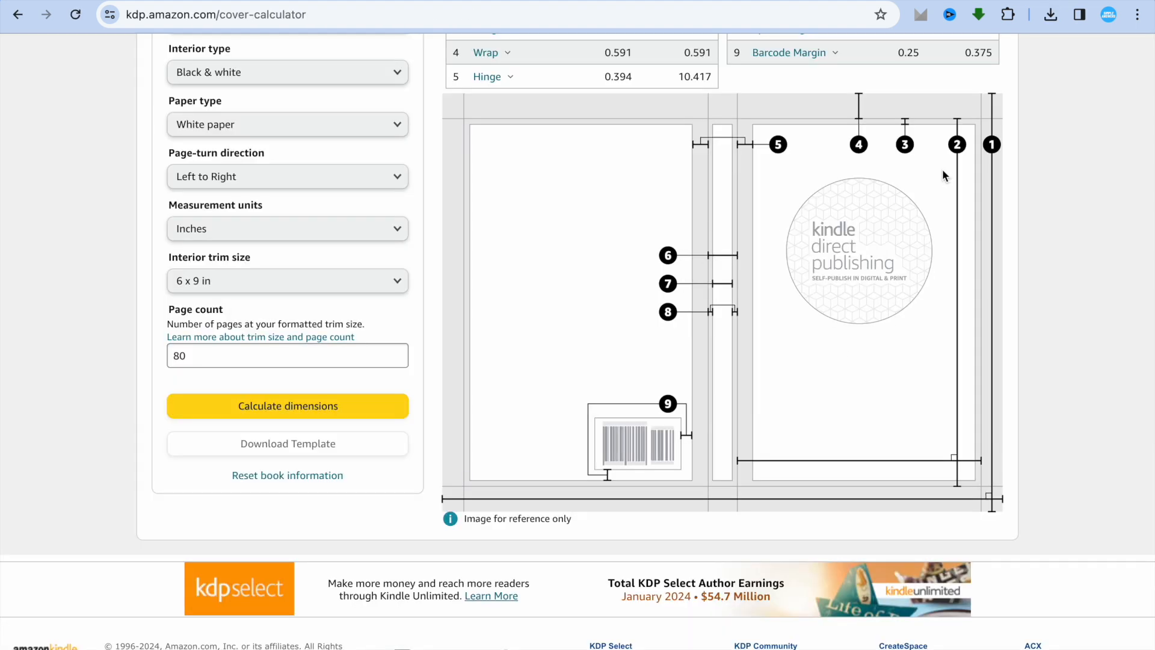
# Extract the downloaded KDP cover template archive and open the CASE_LAMINATE_6.000x9.000_80_BW_WHITE_en_US folder.
pyautogui.click(1050, 15)
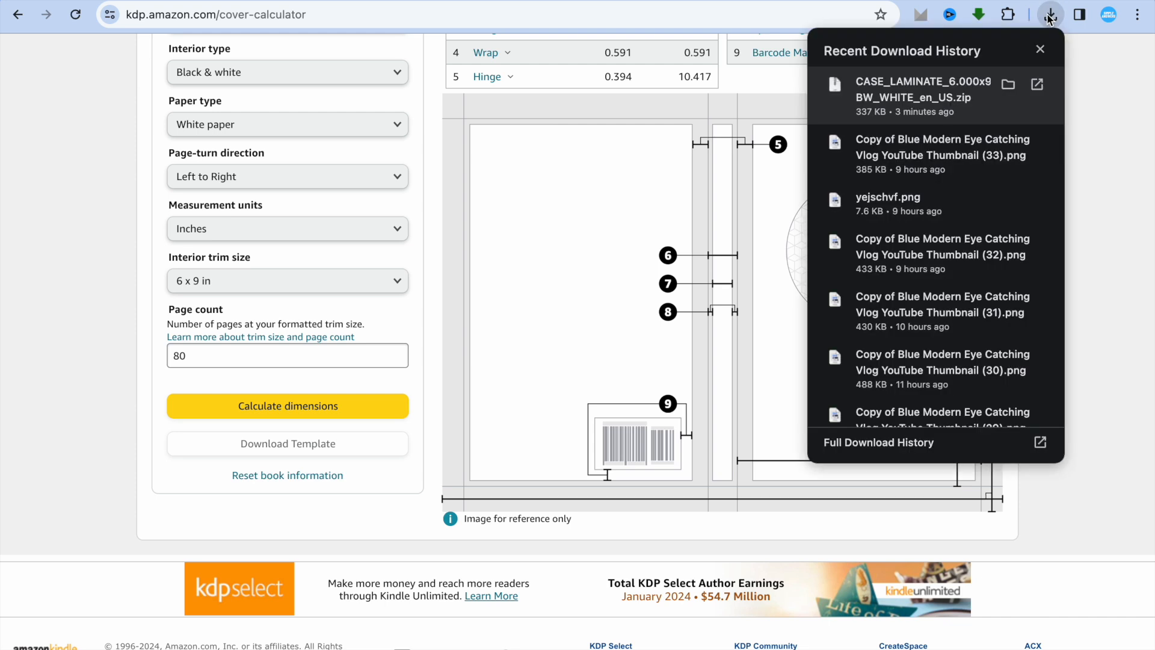
pyautogui.click(924, 97)
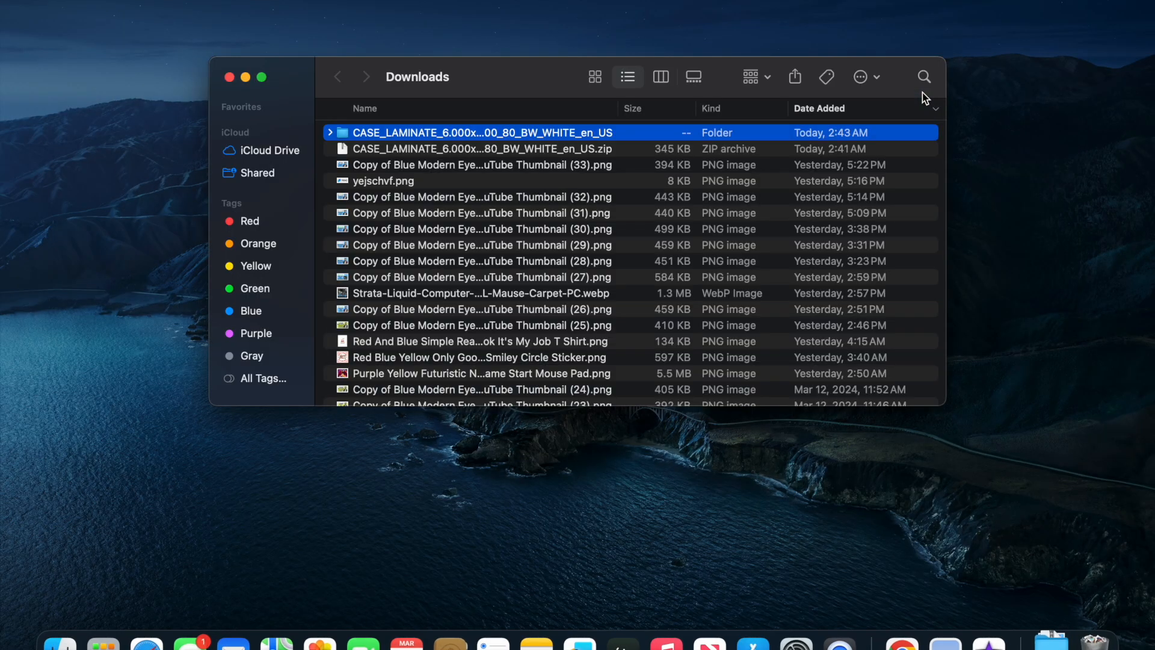
pyautogui.click(571, 135)
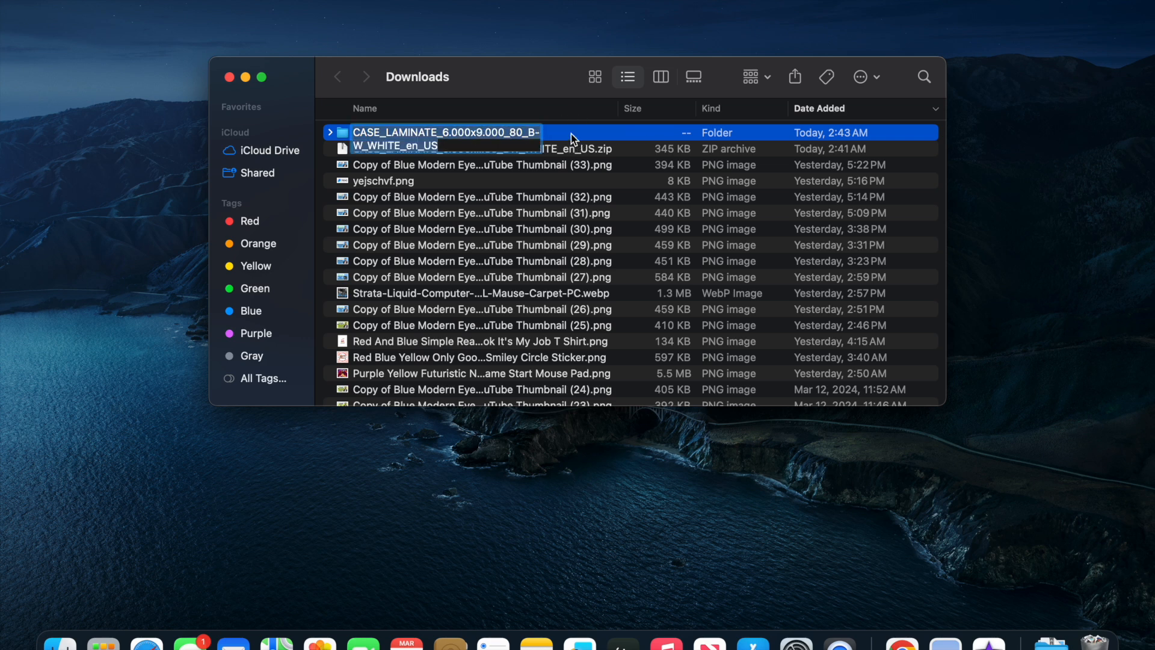
pyautogui.rightClick(600, 130)
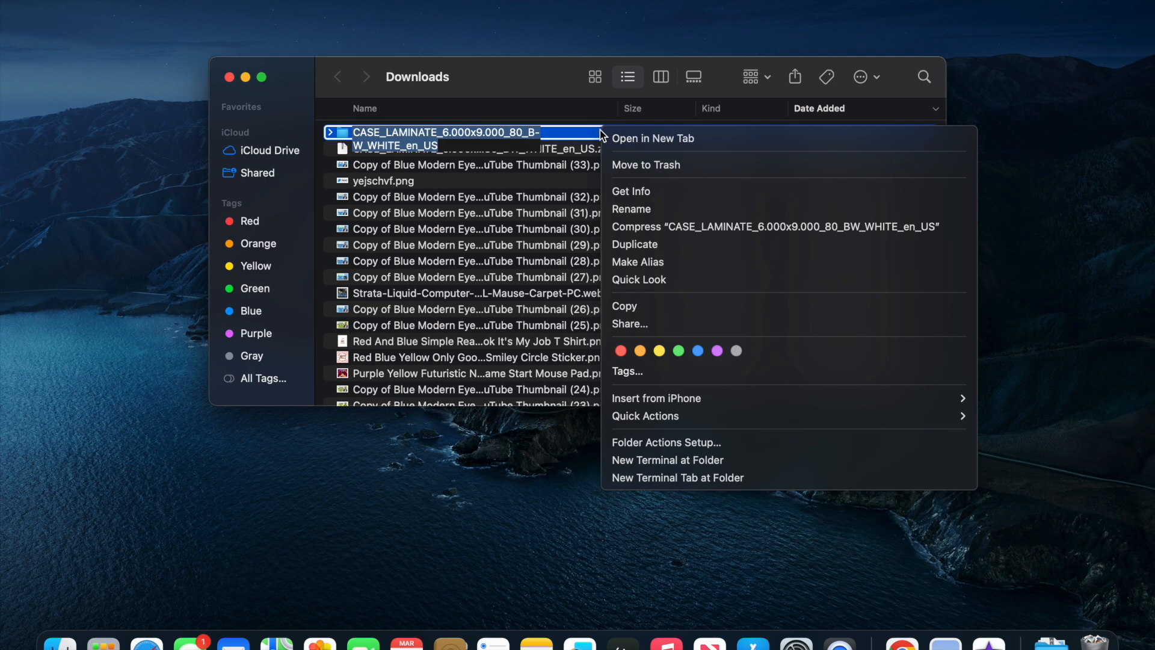
pyautogui.click(642, 144)
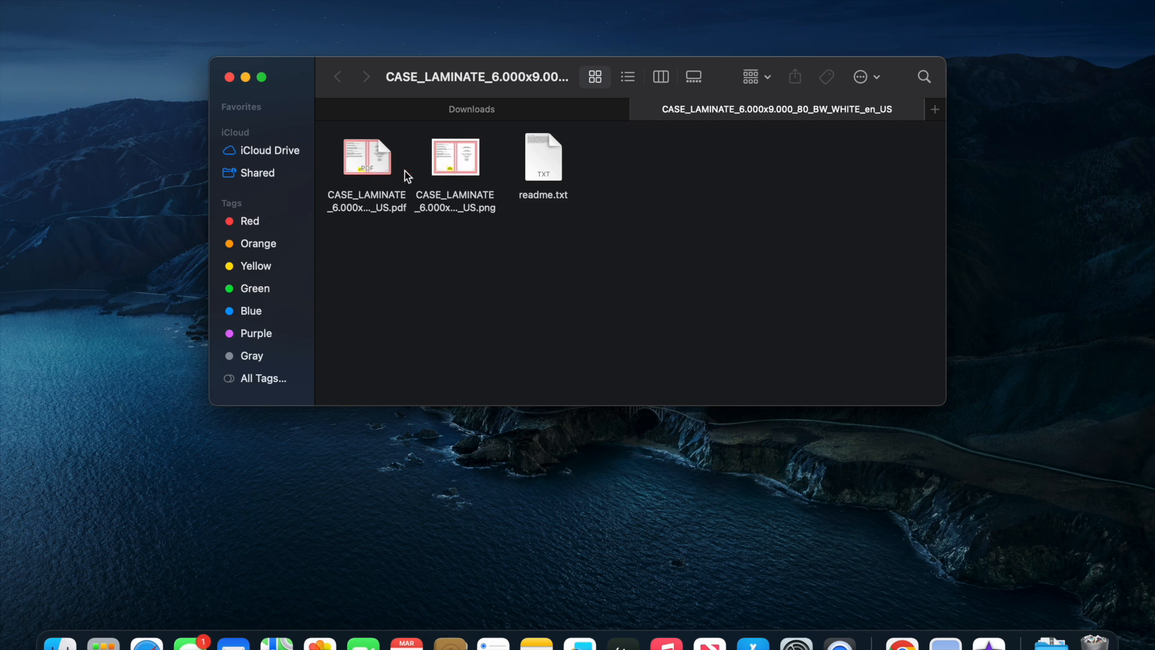
# View the PNG version of the hardcover cover template and close it.
pyautogui.click(445, 160)
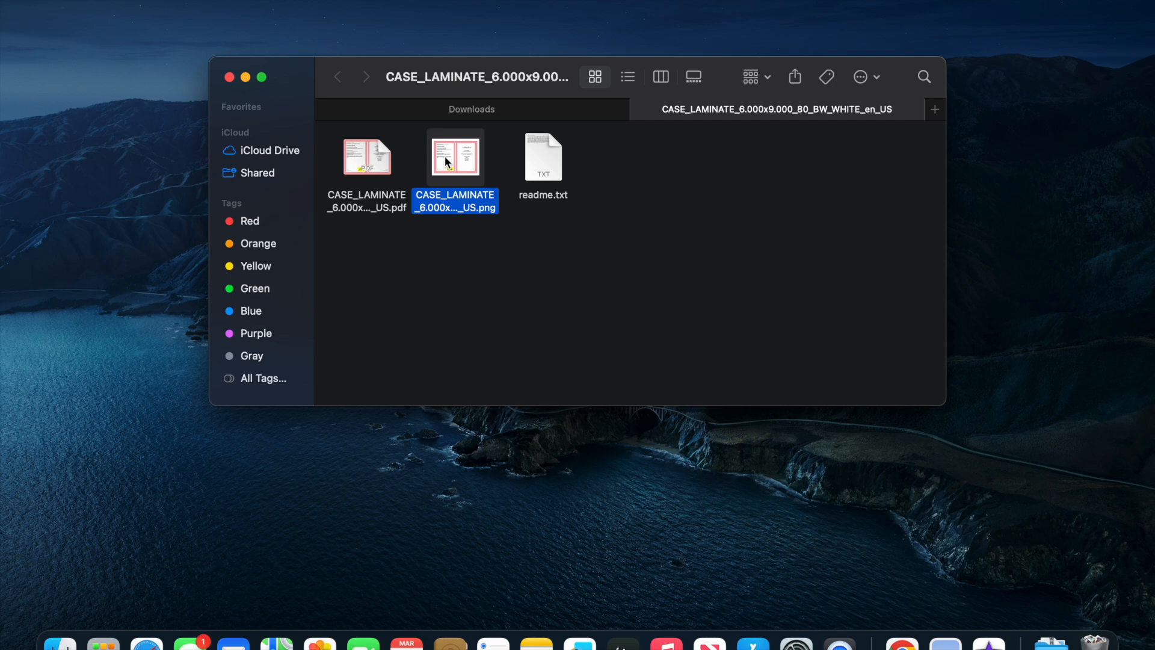
pyautogui.rightClick(445, 157)
pyautogui.click(463, 164)
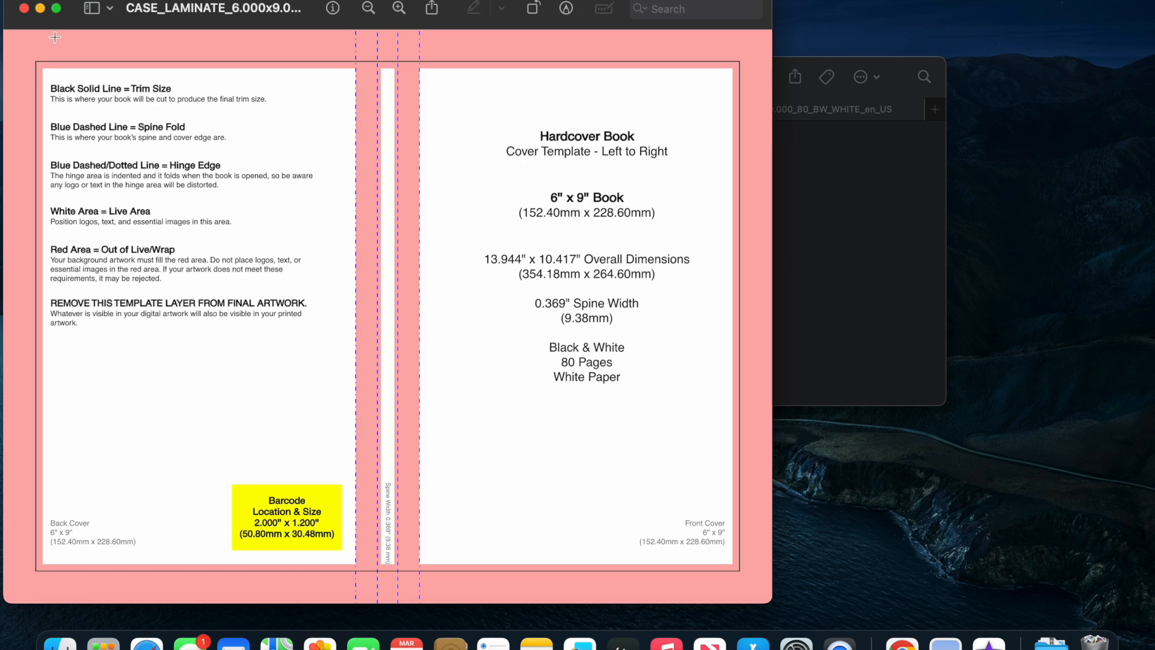
pyautogui.click(24, 9)
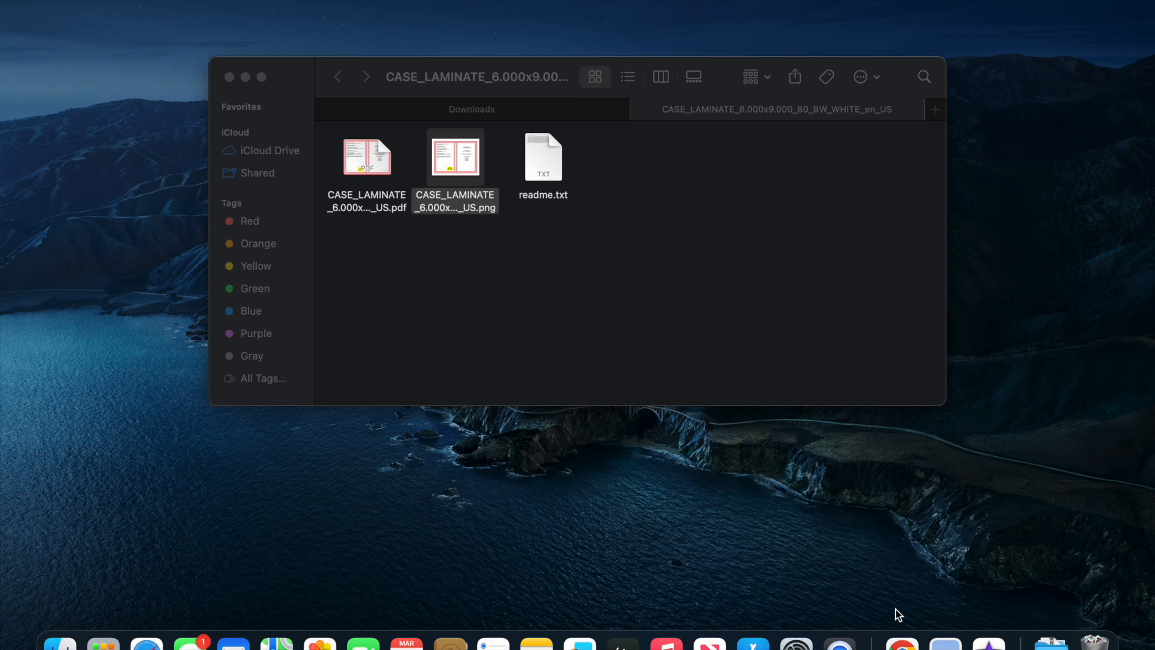
# Upload the CASE_LAMINATE template PDF to the 13.944 x 10.417 in Canva design and place it over the blank page.
pyautogui.click(901, 643)
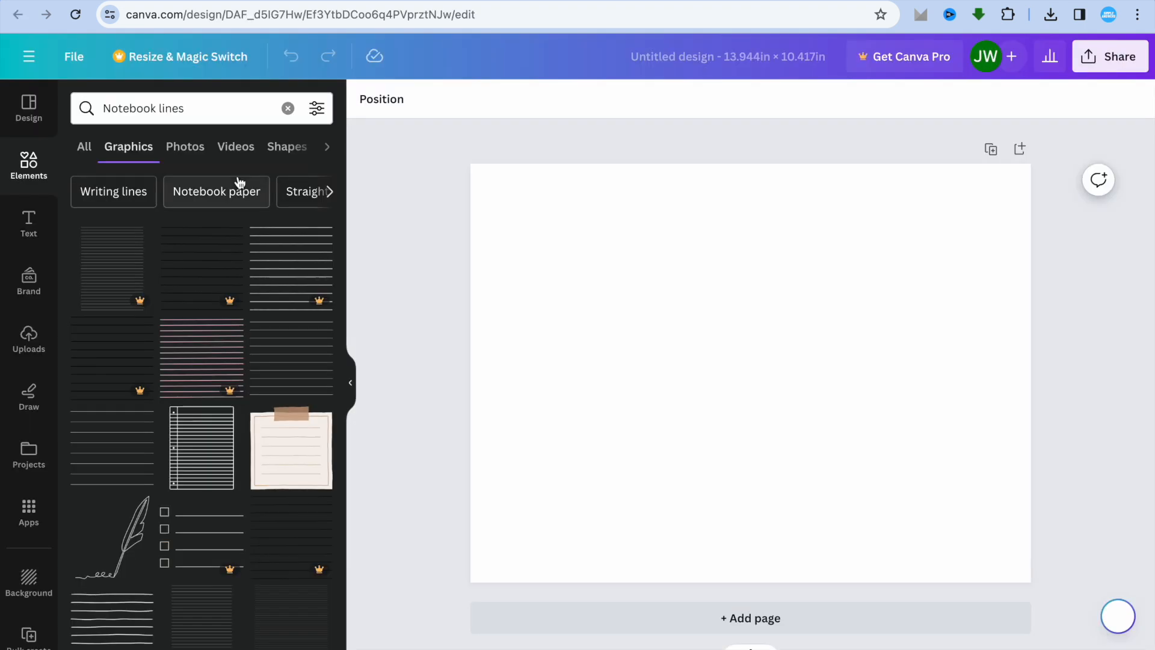
pyautogui.click(28, 336)
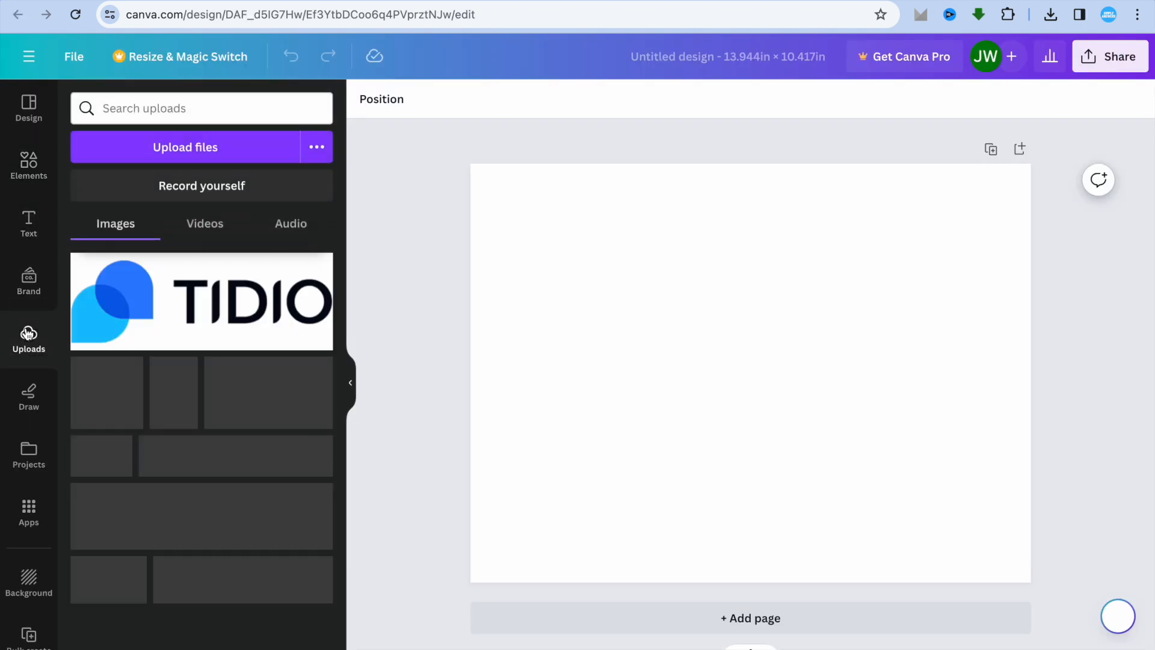
pyautogui.click(188, 155)
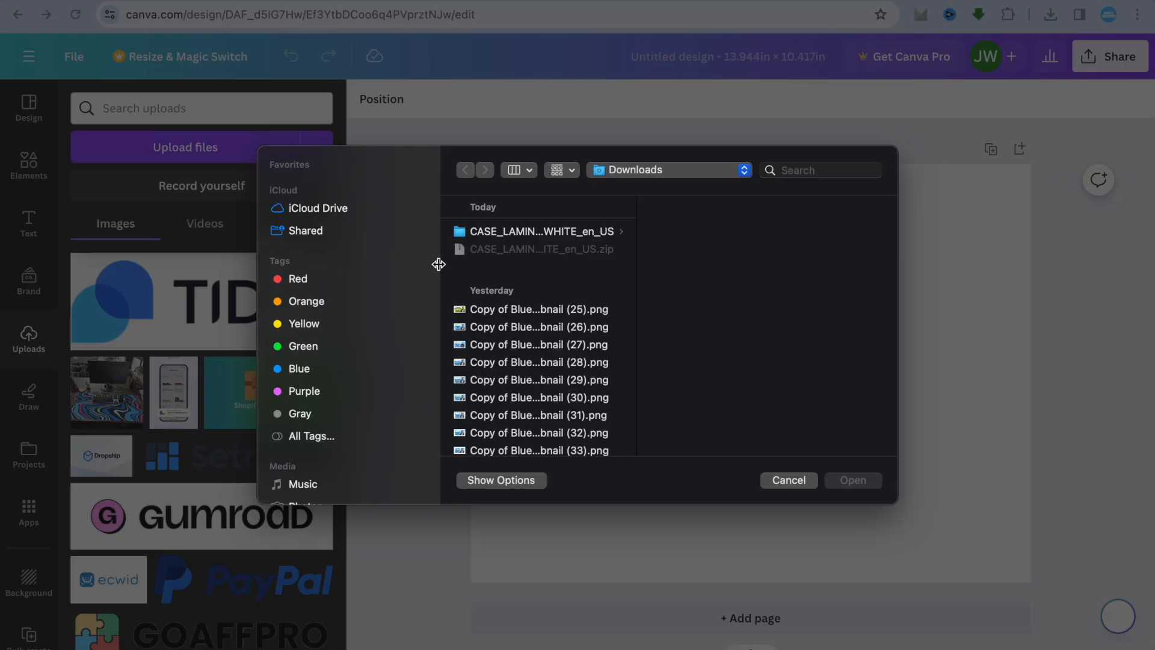
pyautogui.click(512, 235)
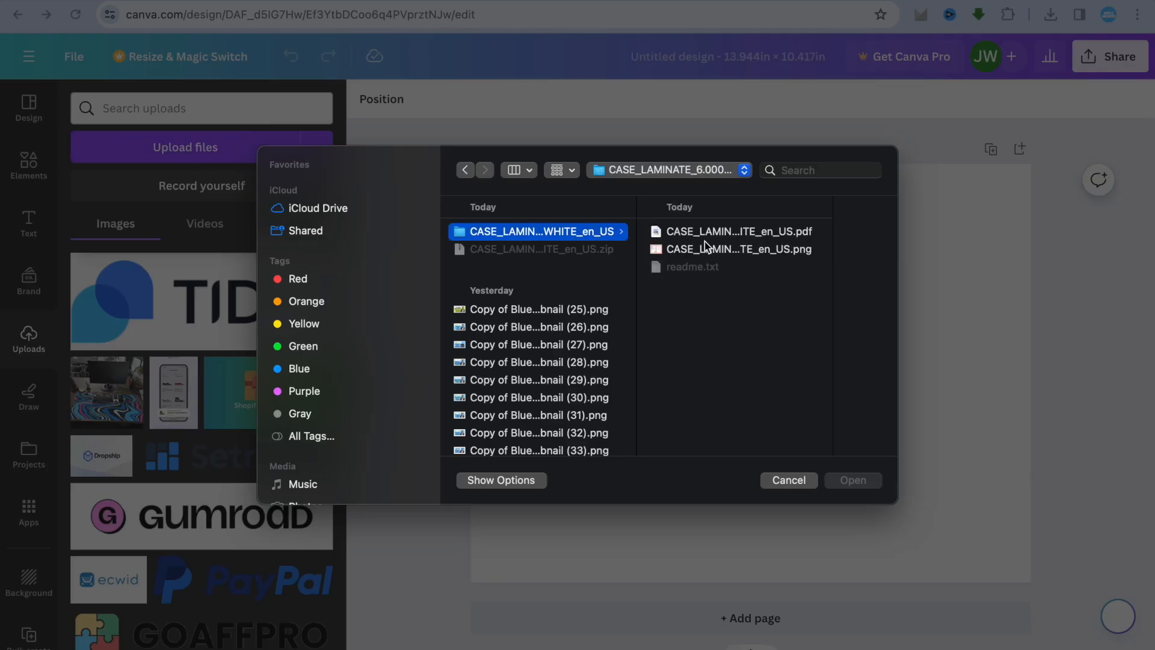
pyautogui.click(716, 235)
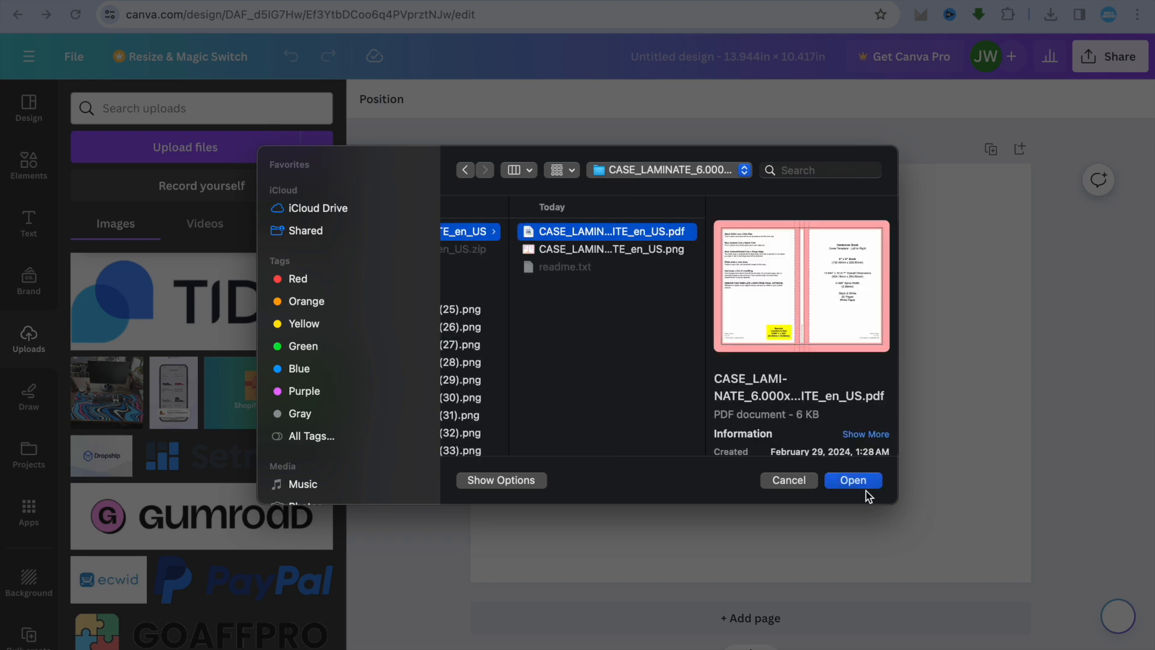
pyautogui.click(854, 480)
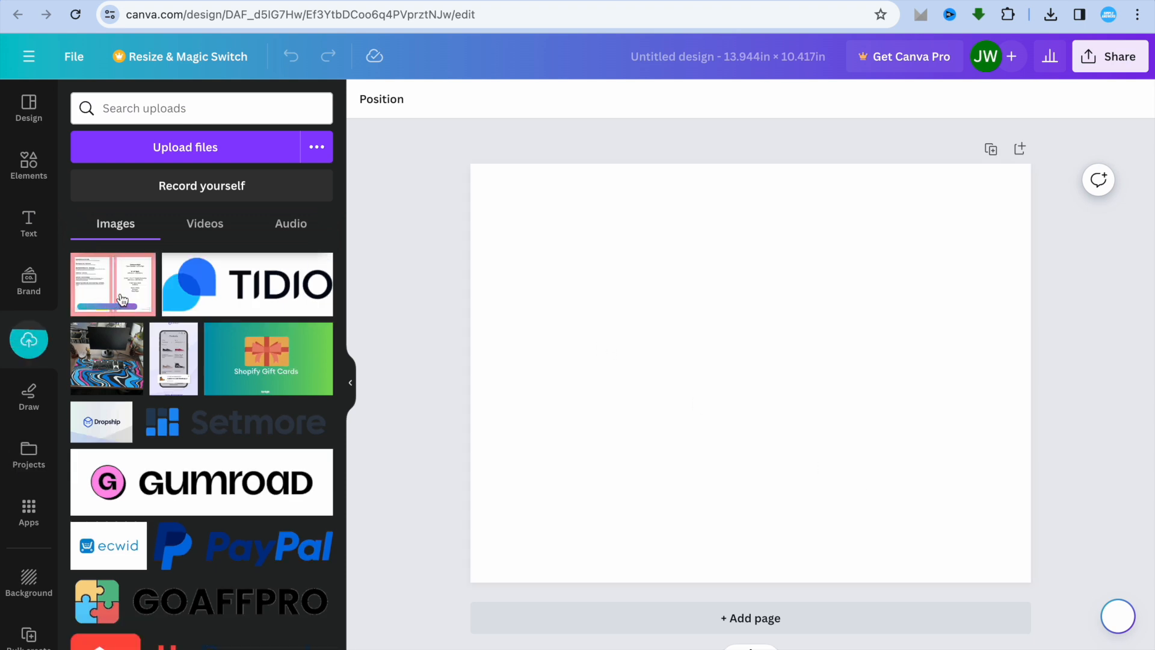
pyautogui.click(122, 299)
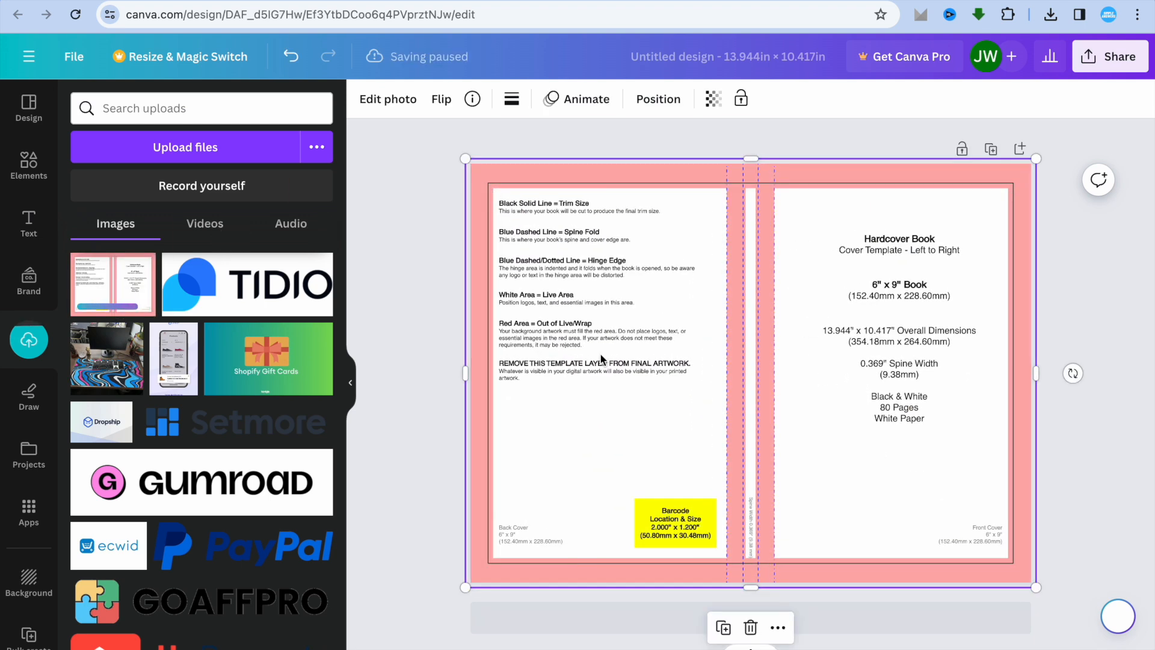
pyautogui.click(410, 428)
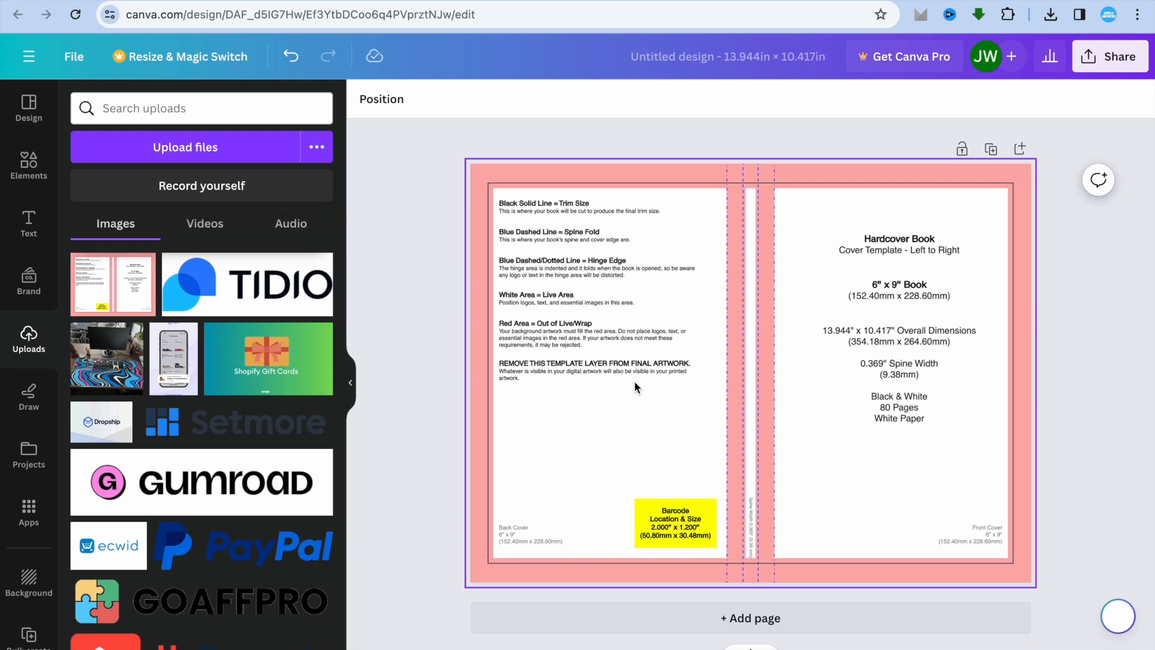
# Add a blank second page to the cover design and duplicate the template page.
pyautogui.click(652, 623)
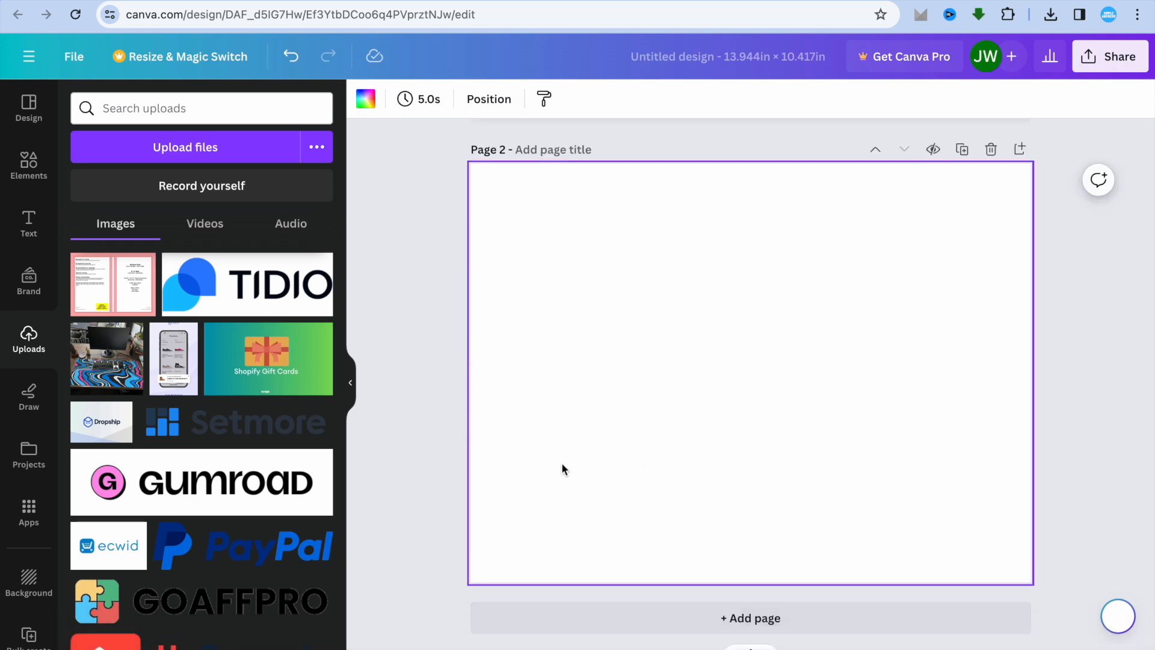
pyautogui.scroll(3, 562, 466)
pyautogui.scroll(5, 587, 518)
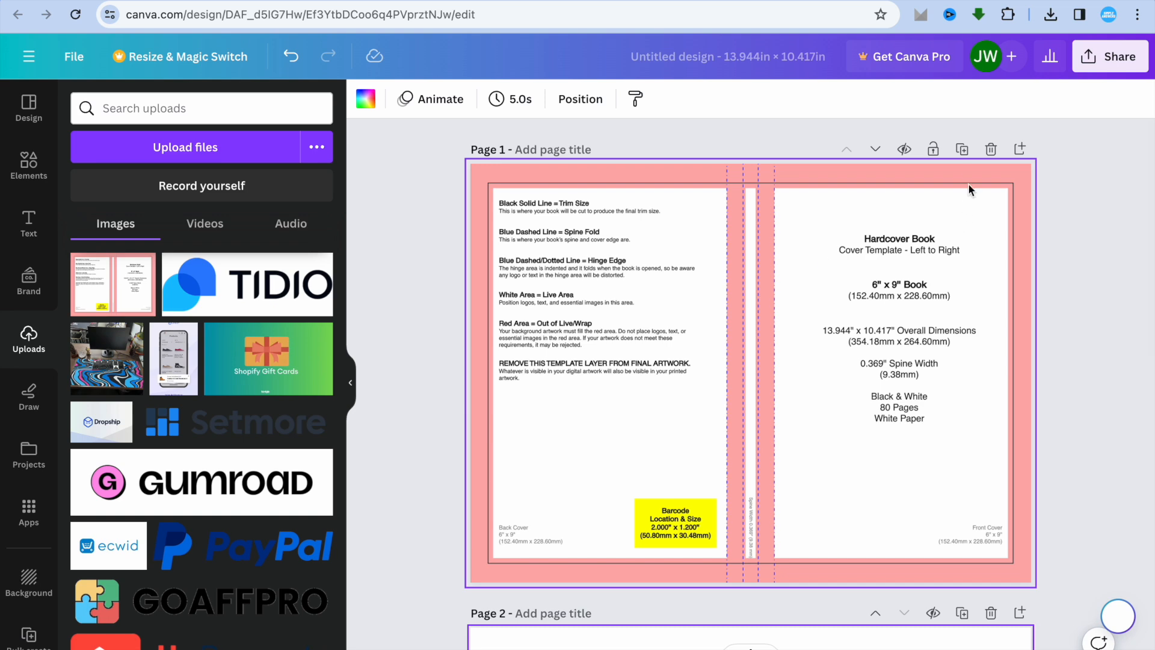
pyautogui.click(962, 149)
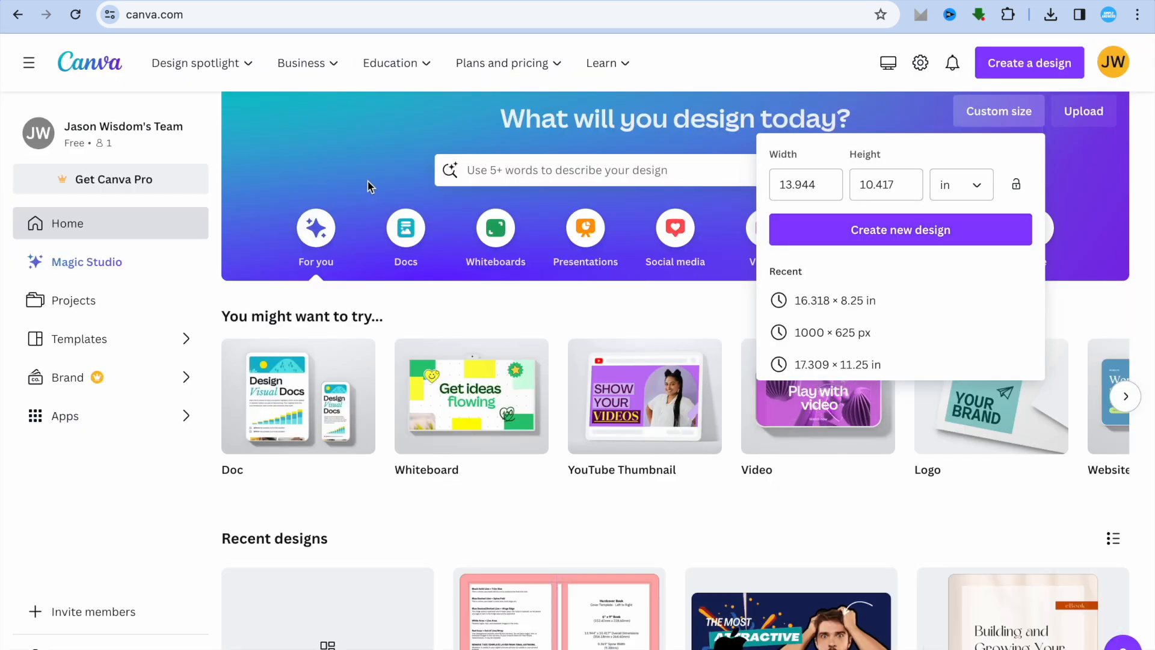
# Search the Canva templates for journal and choose the suggested "journal pages" query.
pyautogui.click(352, 169)
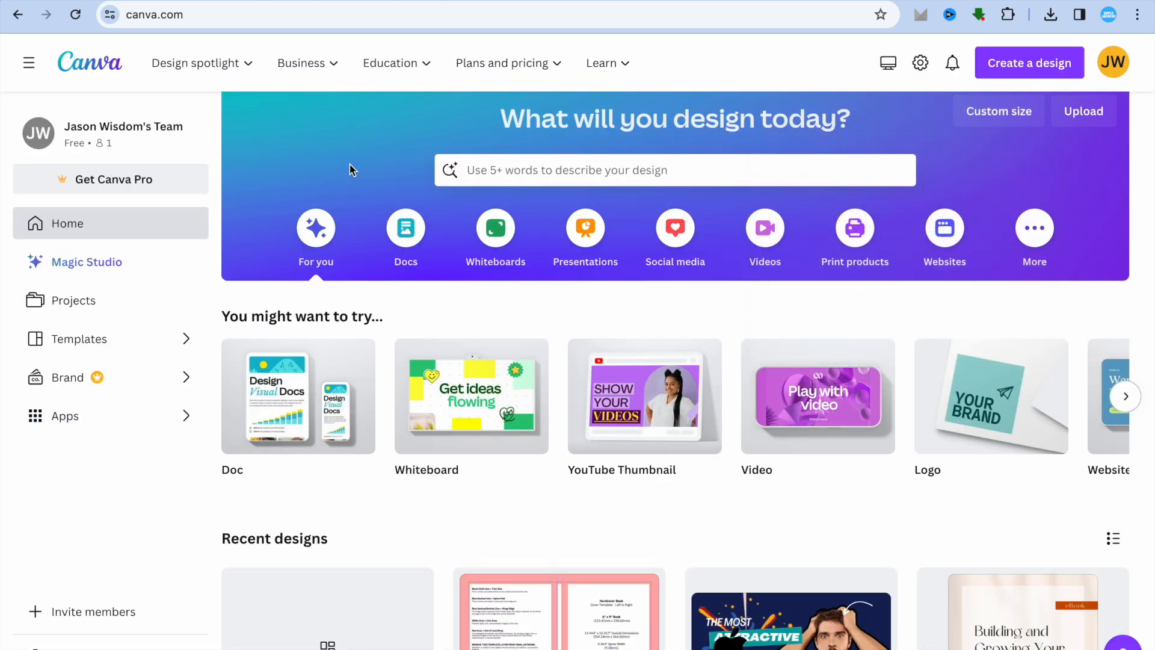
pyautogui.click(512, 174)
pyautogui.write('j')
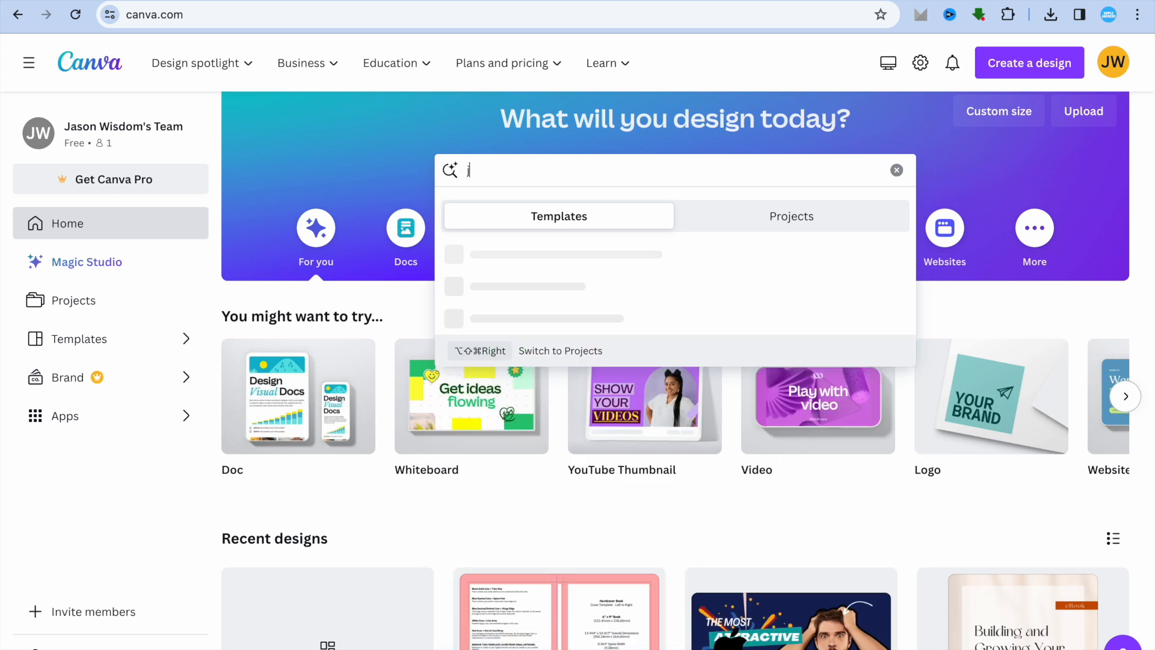
pyautogui.write('ournal')
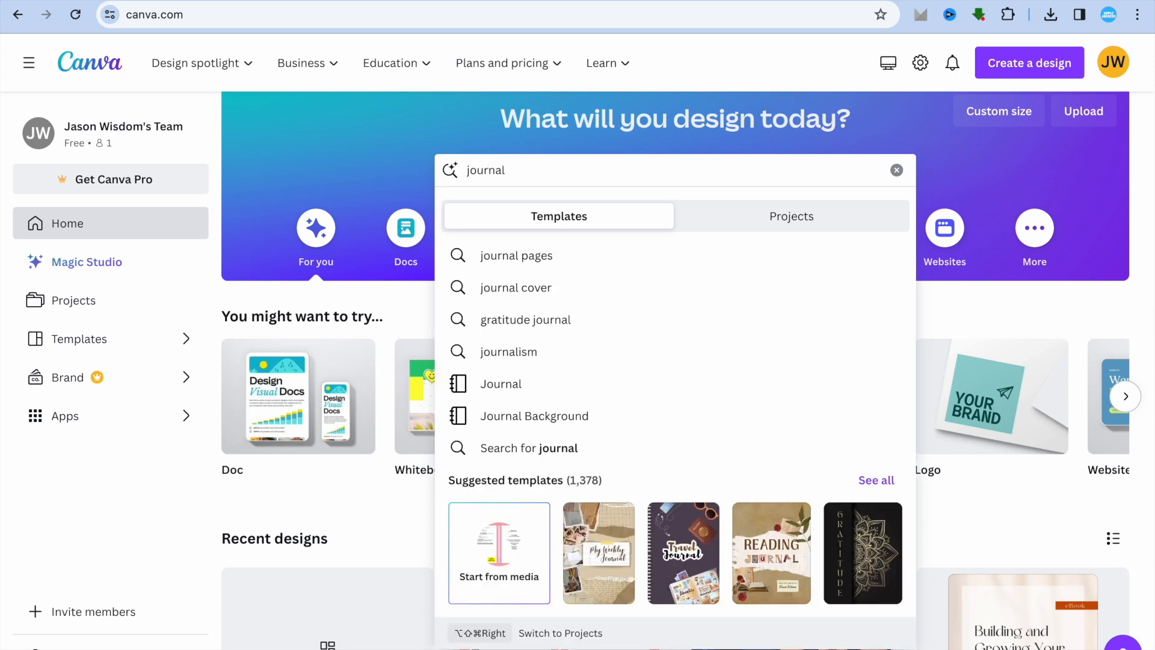
pyautogui.click(558, 259)
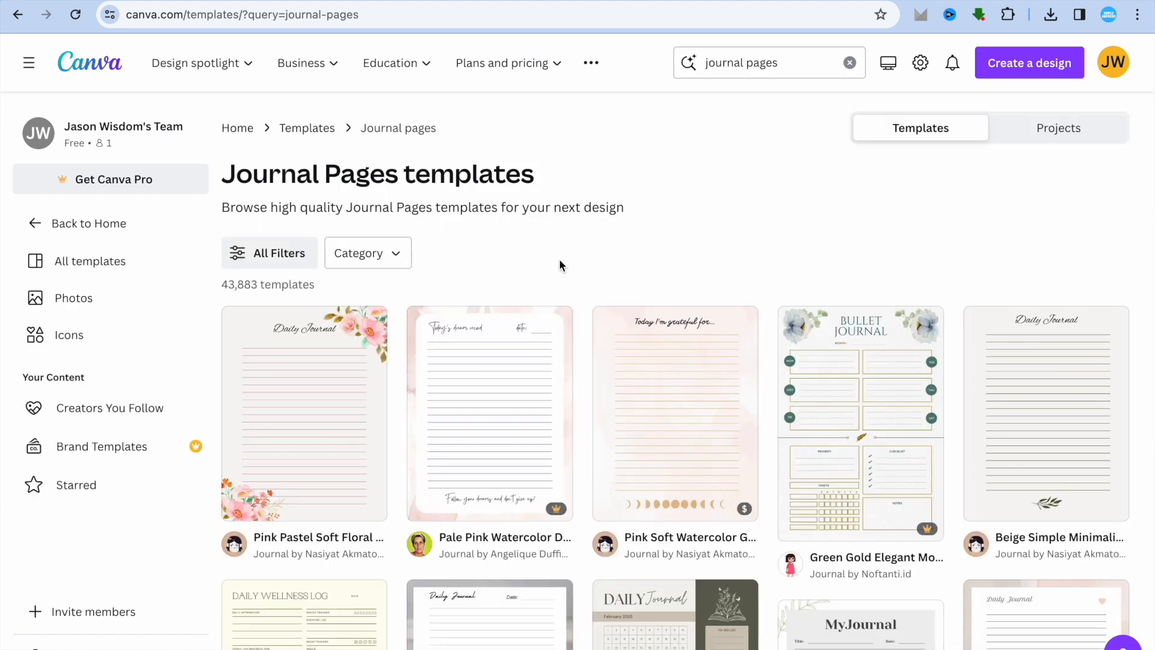
# Open the Beige Simple Minimalist Floral Lined Journal template for customizing.
pyautogui.scroll(-2, 559, 265)
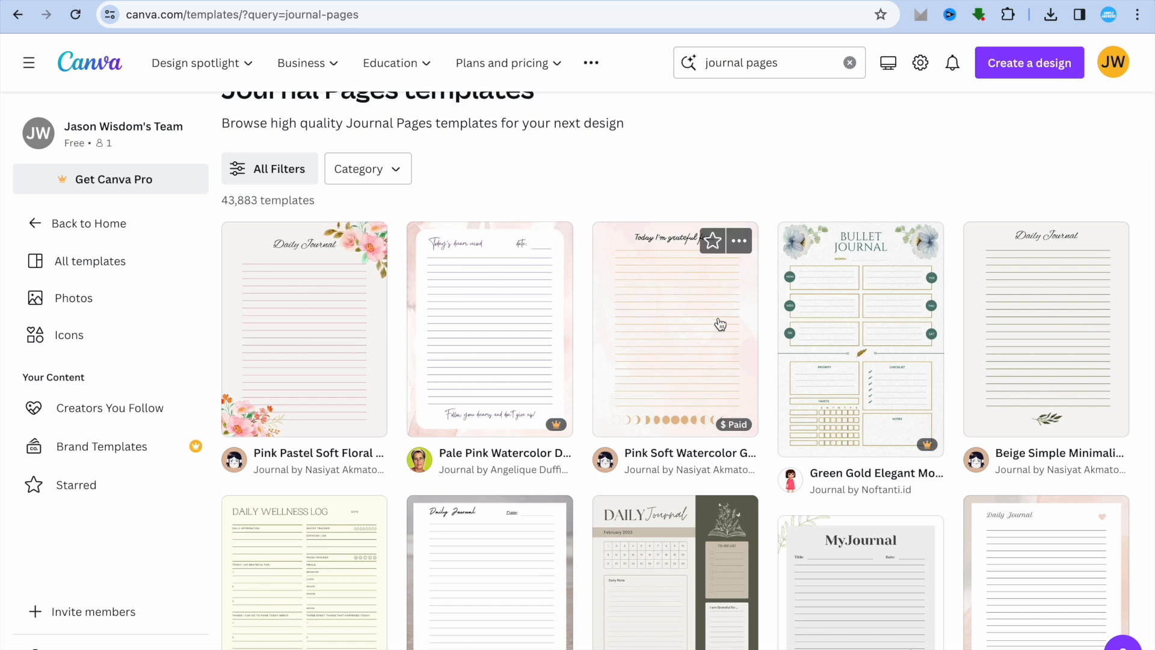
pyautogui.click(1043, 327)
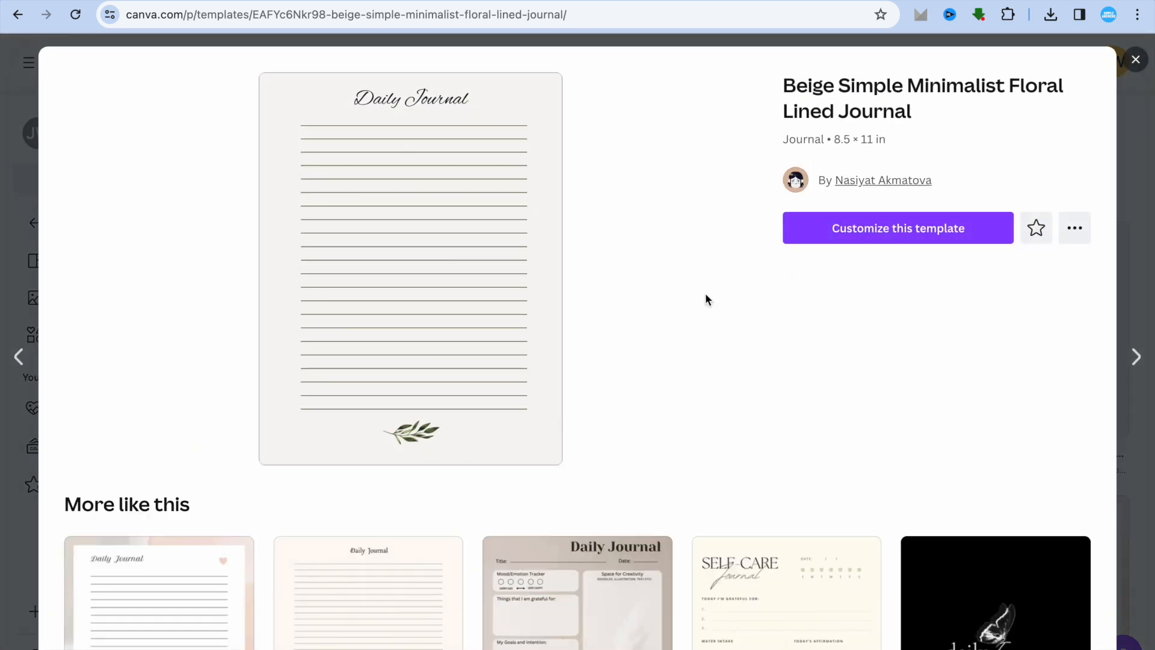
pyautogui.click(866, 232)
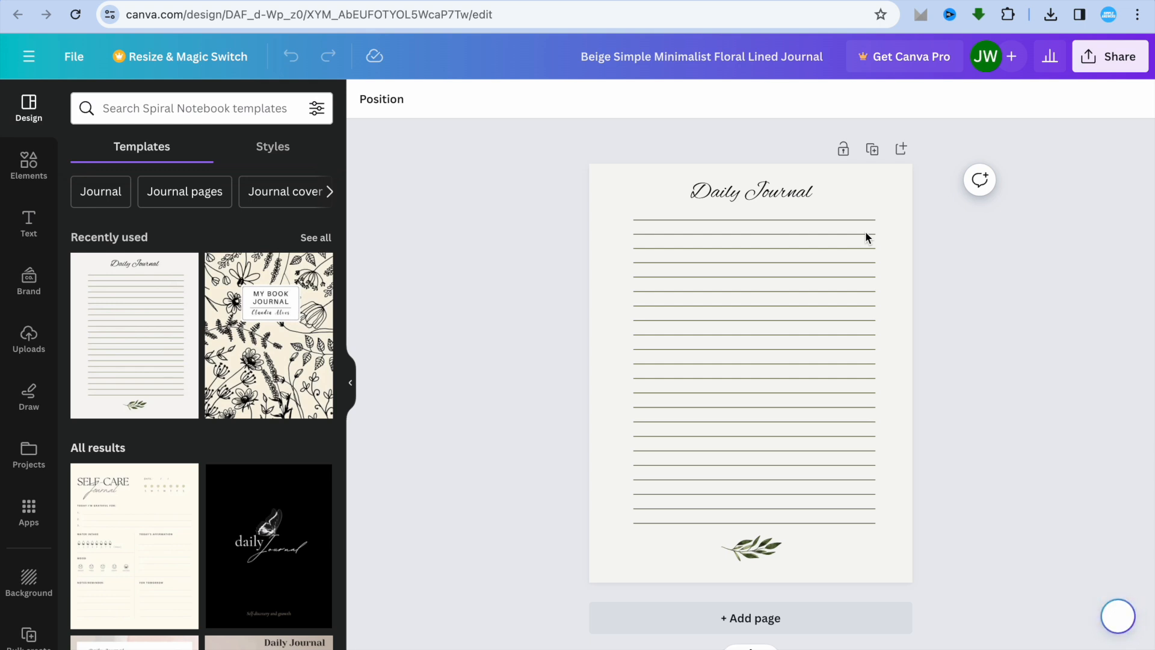
# Download the lined Daily Journal page as a PNG.
pyautogui.click(1098, 56)
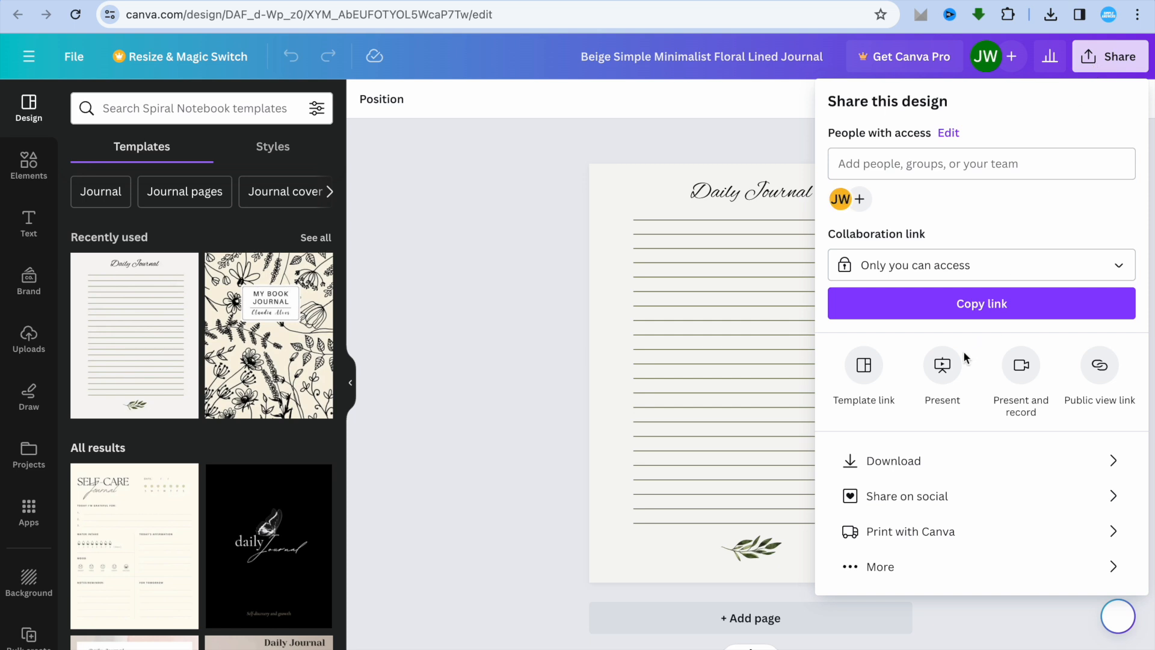
pyautogui.click(925, 459)
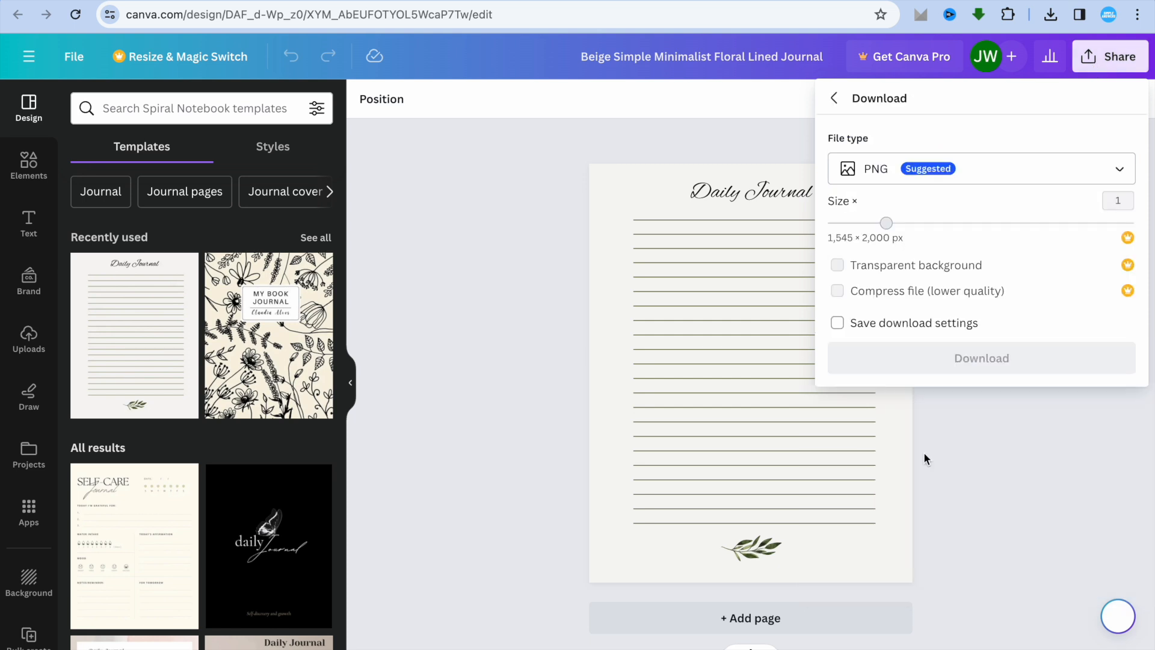
pyautogui.click(967, 357)
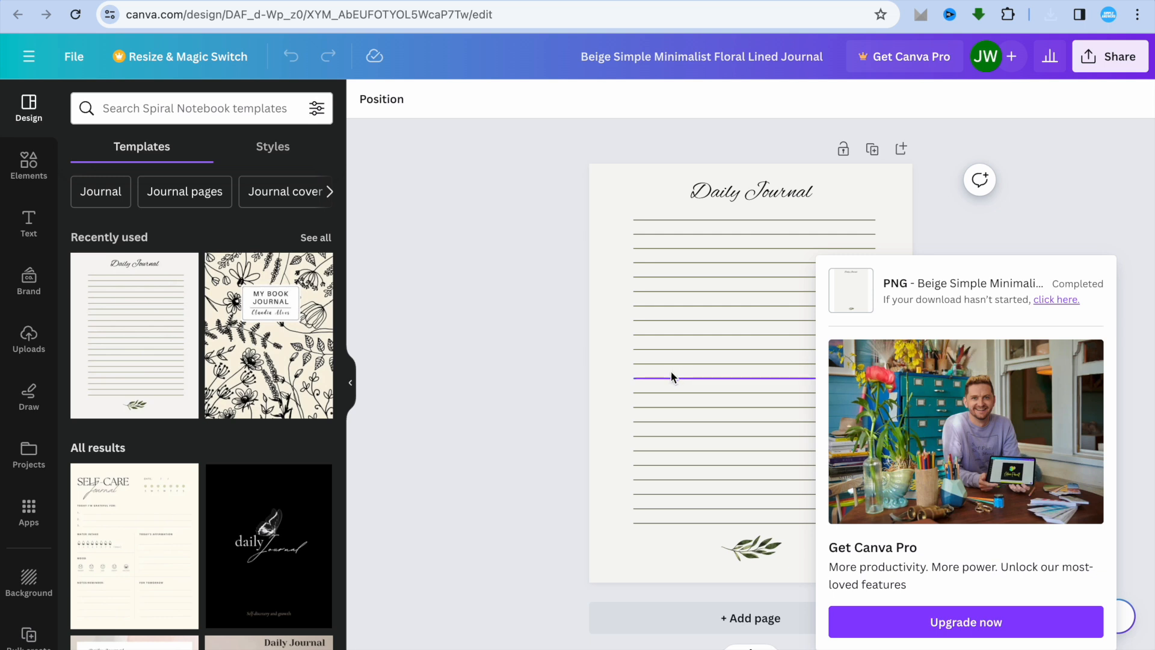
# Apply the Simple and Minimal Printable Self Care Journal template to the page and download it as a PNG.
pyautogui.click(131, 555)
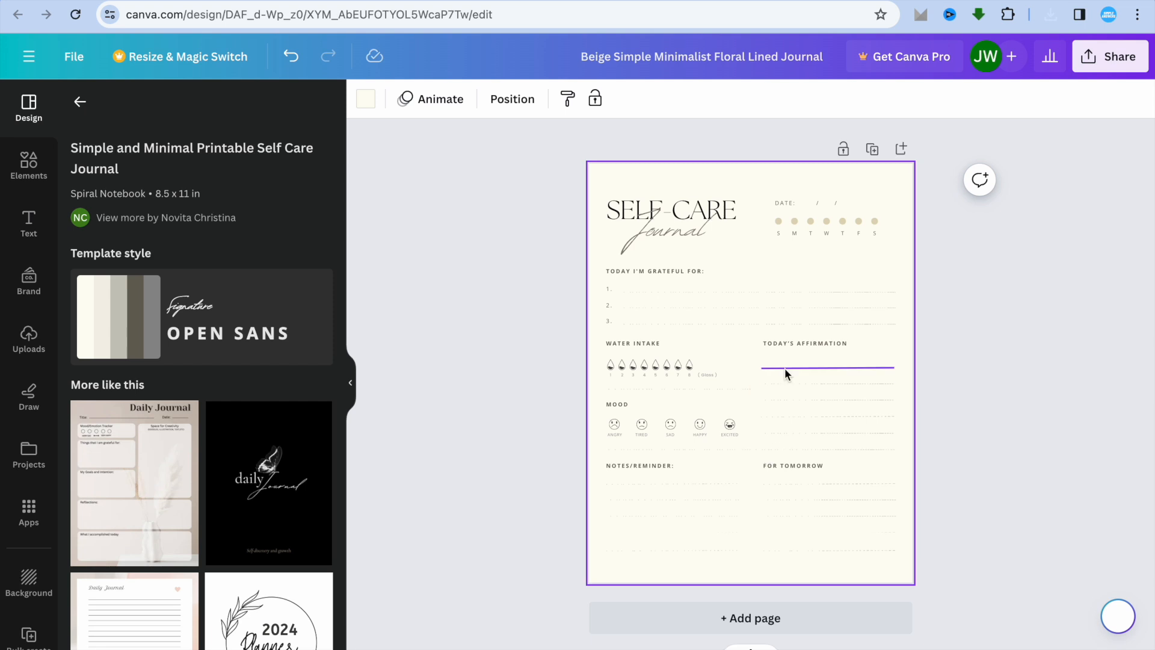
pyautogui.click(1114, 57)
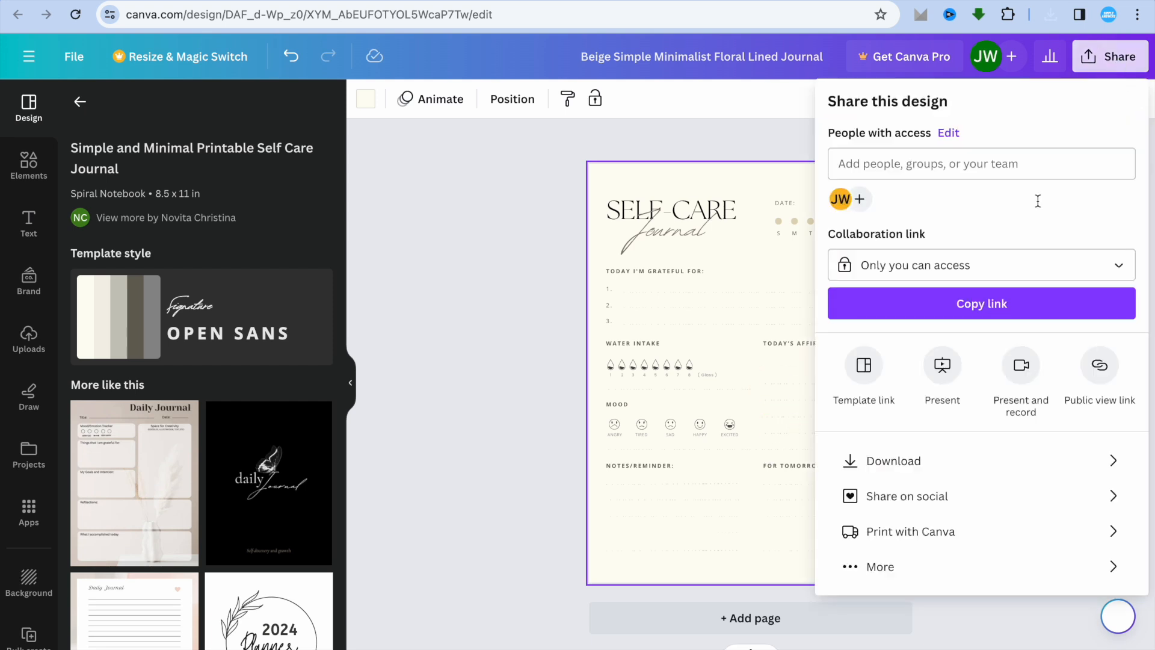
pyautogui.click(941, 463)
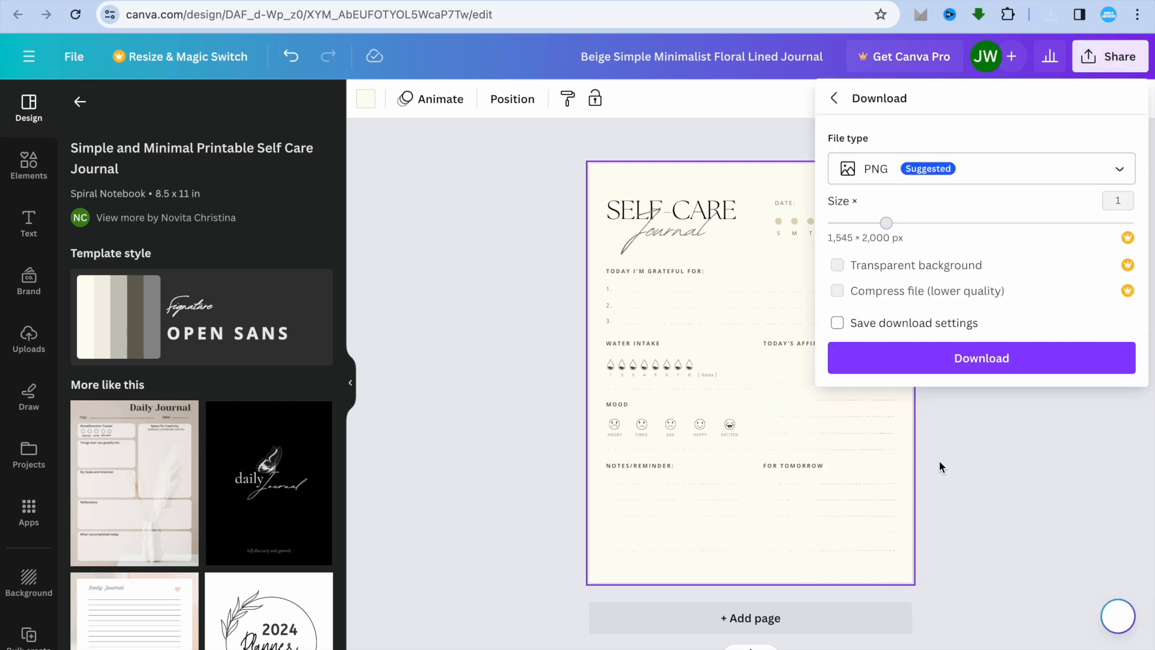
pyautogui.click(939, 364)
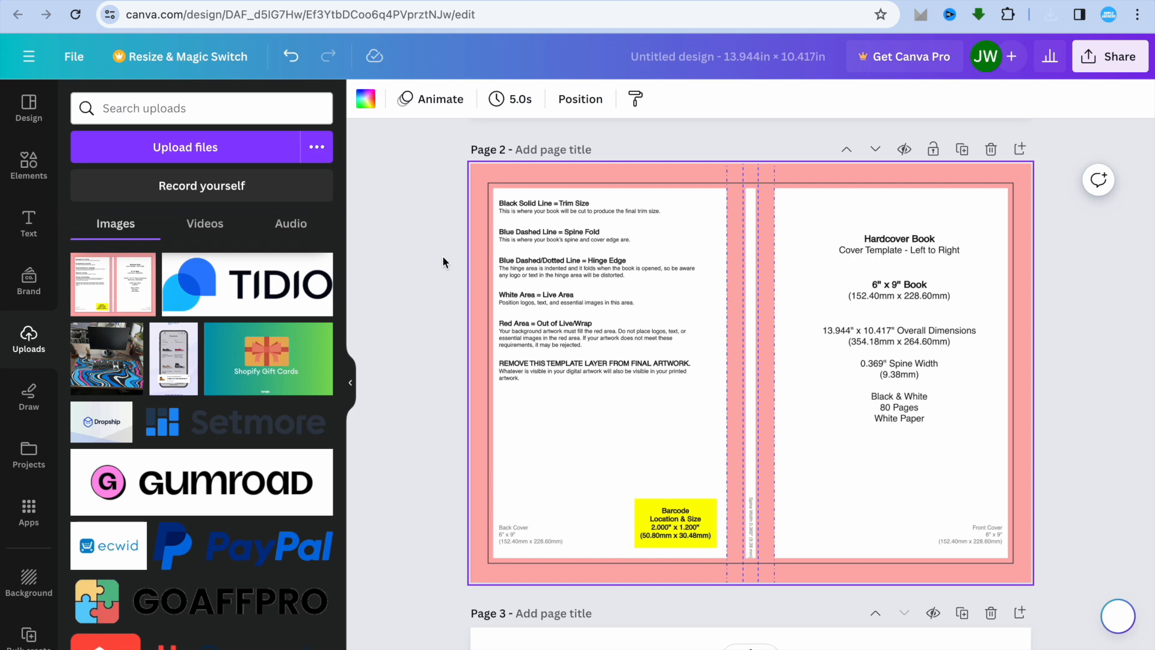
# Upload both downloaded Beige Simple Minimalist Floral Lined Journal PNG files to the 13.944 x 10.417 in cover design.
pyautogui.click(172, 157)
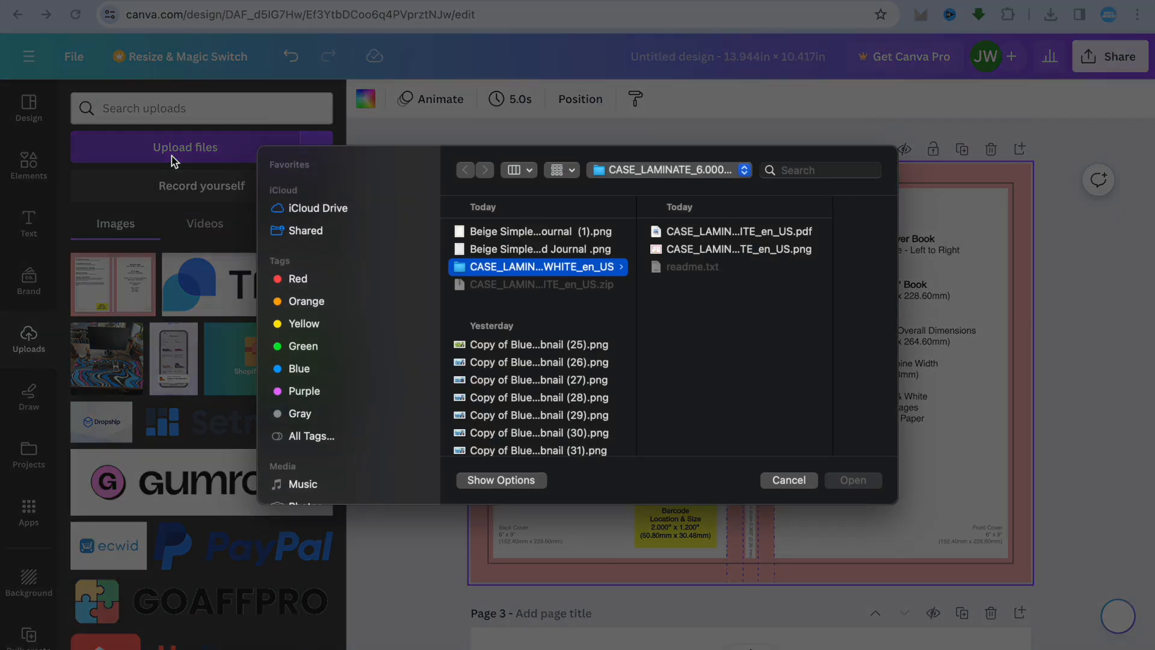
pyautogui.click(448, 234)
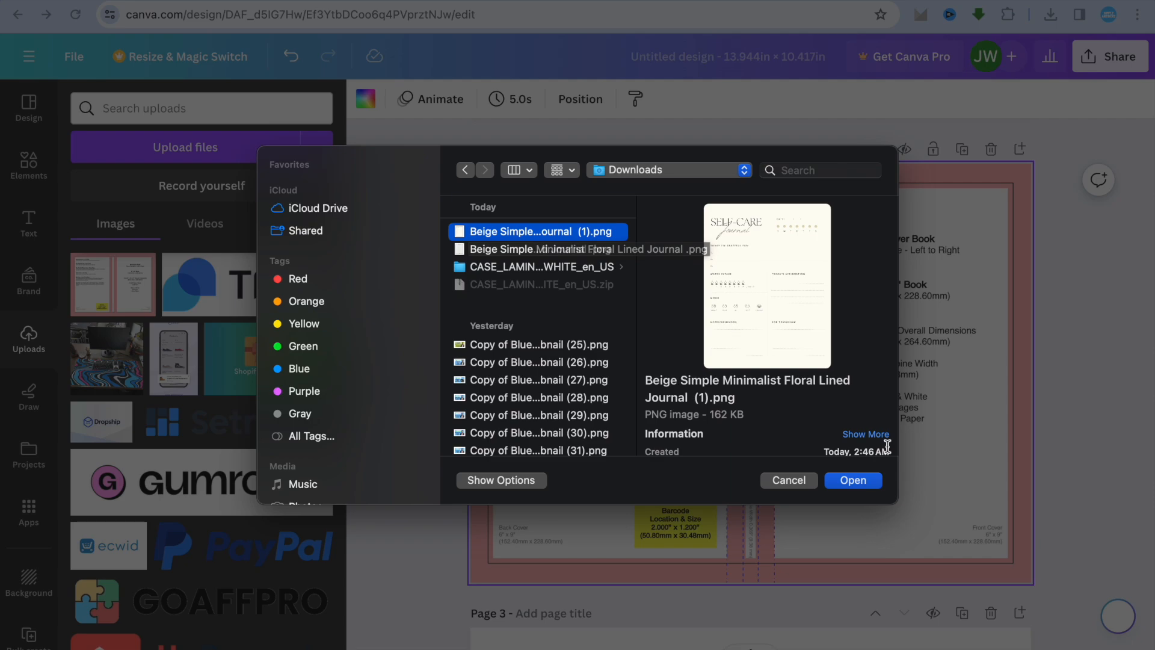
pyautogui.click(866, 480)
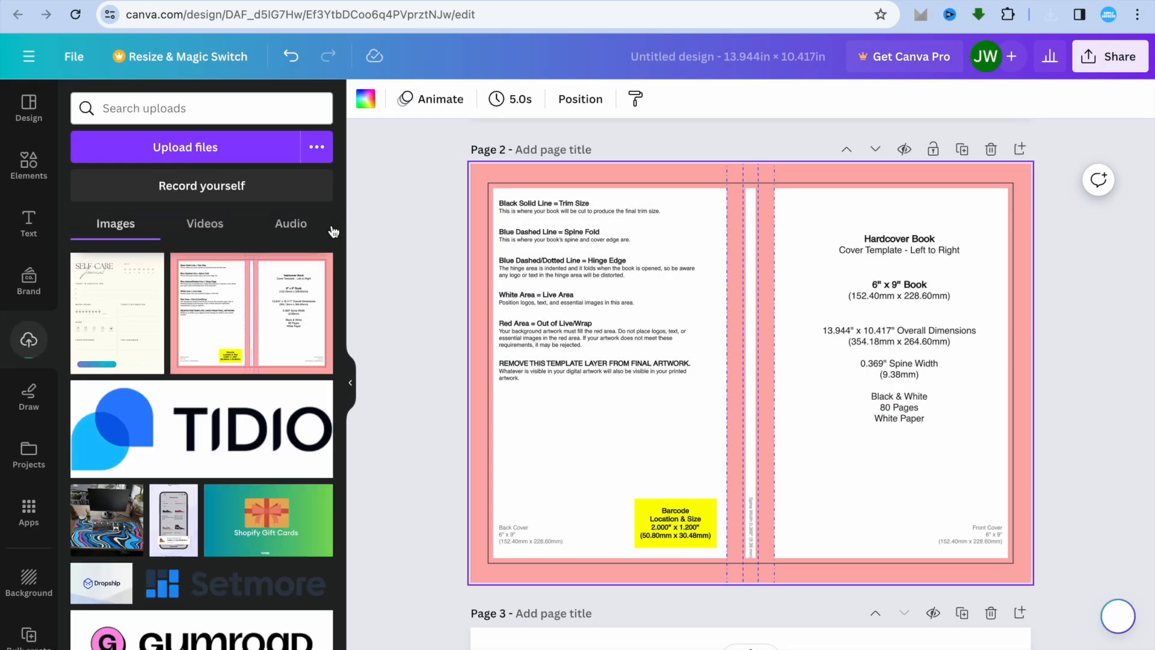
pyautogui.click(220, 151)
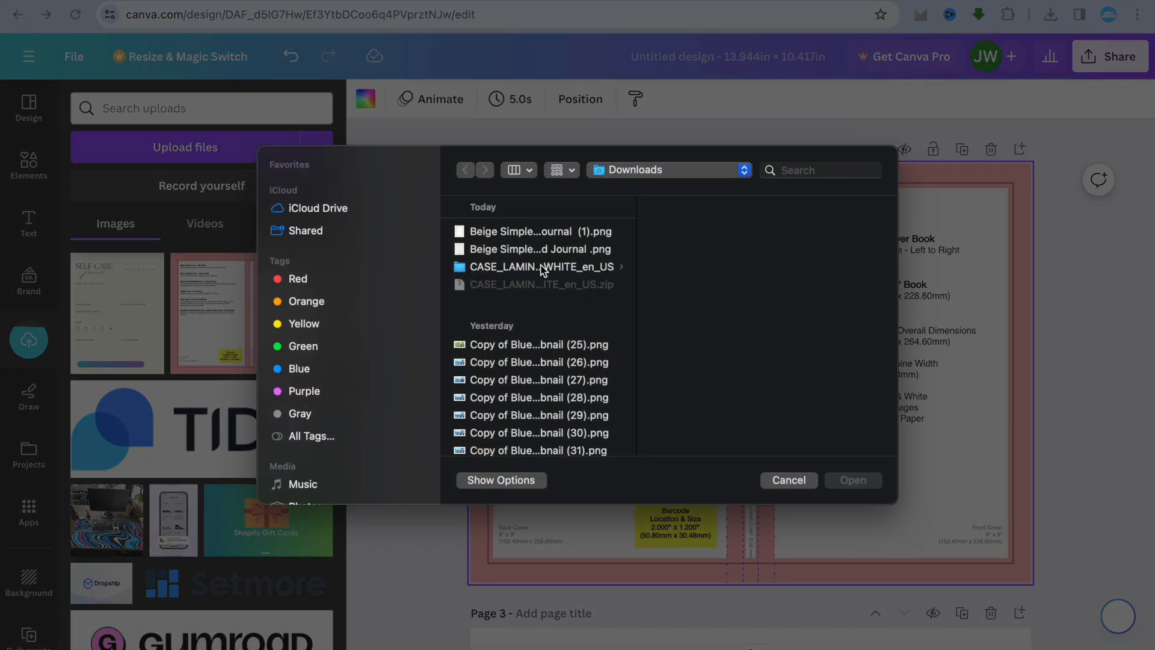
pyautogui.click(545, 251)
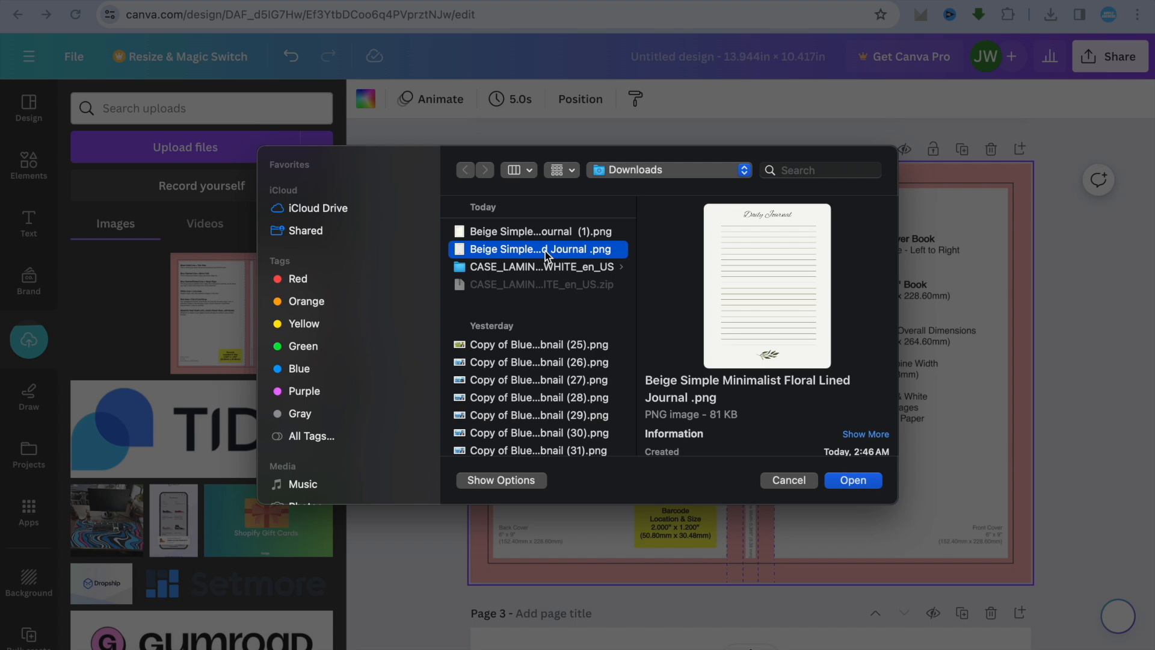
pyautogui.click(844, 481)
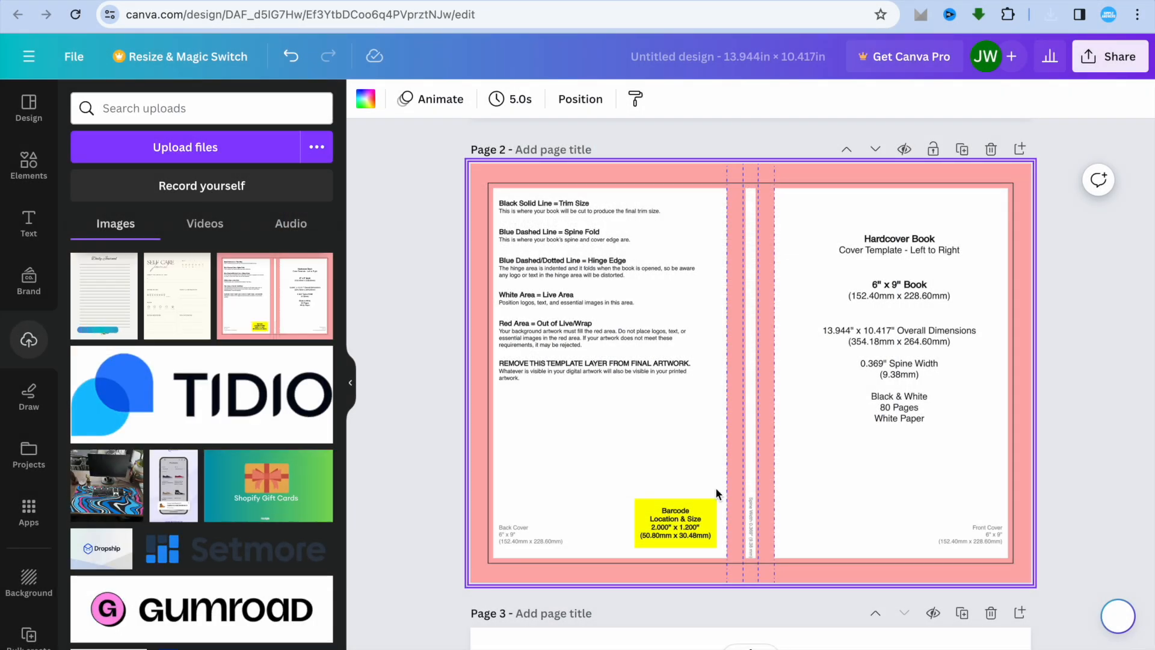
# Place the Self-Care Journal image over the back cover on page 2 and roughly fit it to the white live area.
pyautogui.scroll(-5, 412, 467)
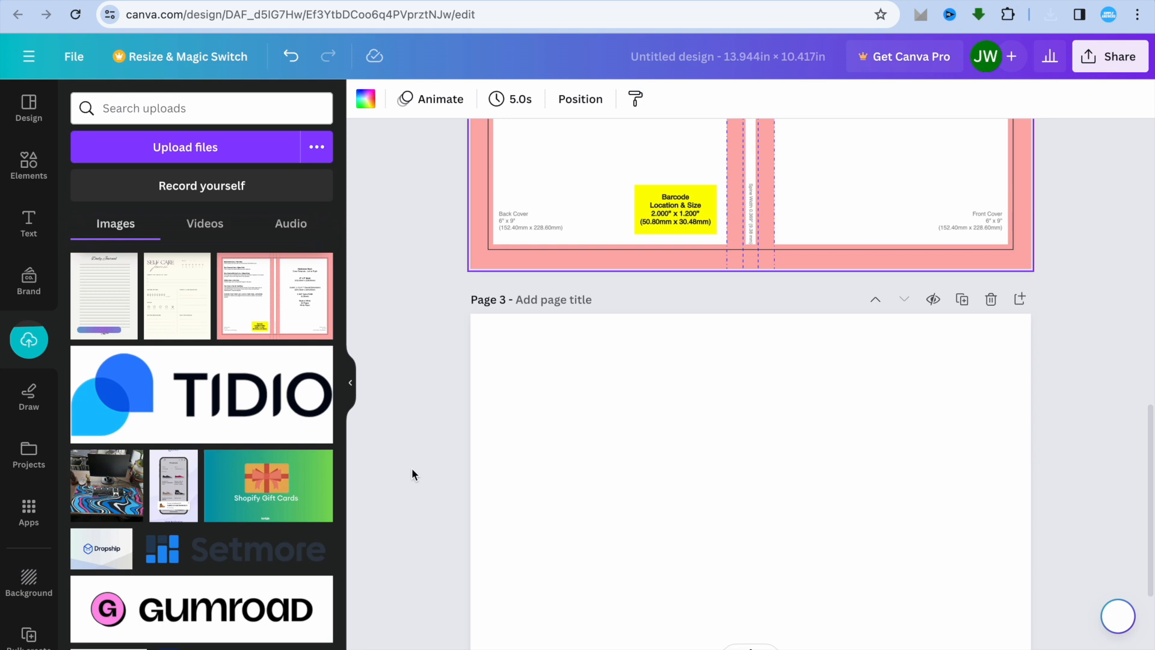
pyautogui.scroll(2, 411, 467)
pyautogui.scroll(4, 412, 468)
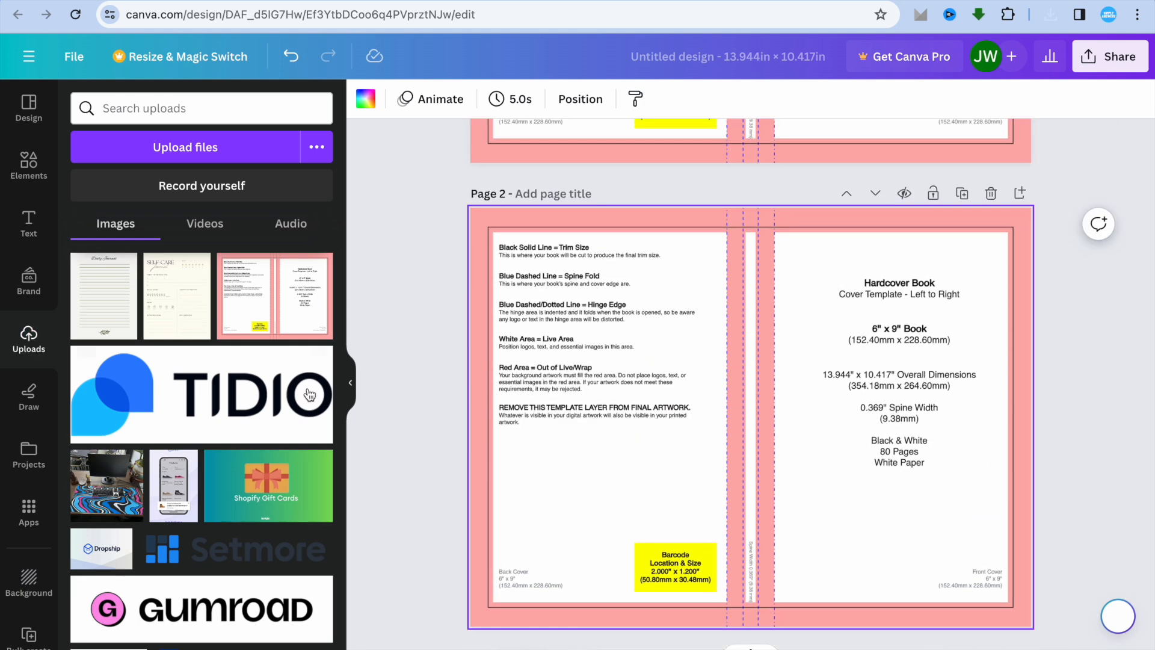
pyautogui.moveTo(193, 333); pyautogui.dragTo(535, 325)
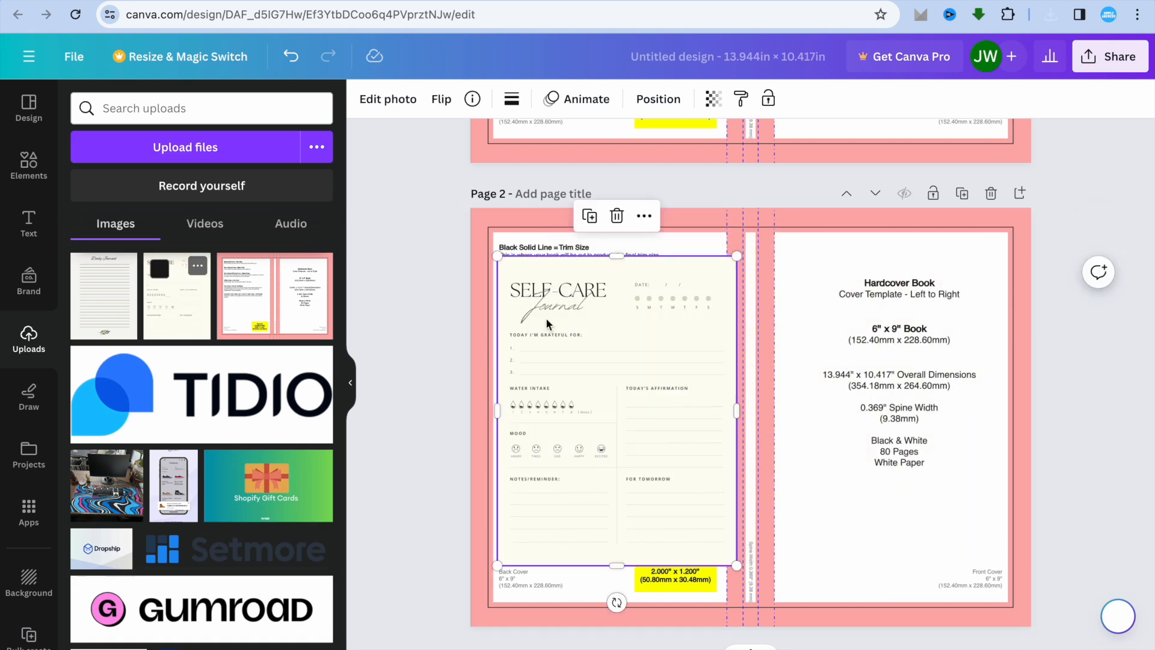
pyautogui.moveTo(615, 256); pyautogui.dragTo(614, 233)
pyautogui.moveTo(583, 292); pyautogui.dragTo(576, 286)
pyautogui.moveTo(609, 560); pyautogui.dragTo(611, 595)
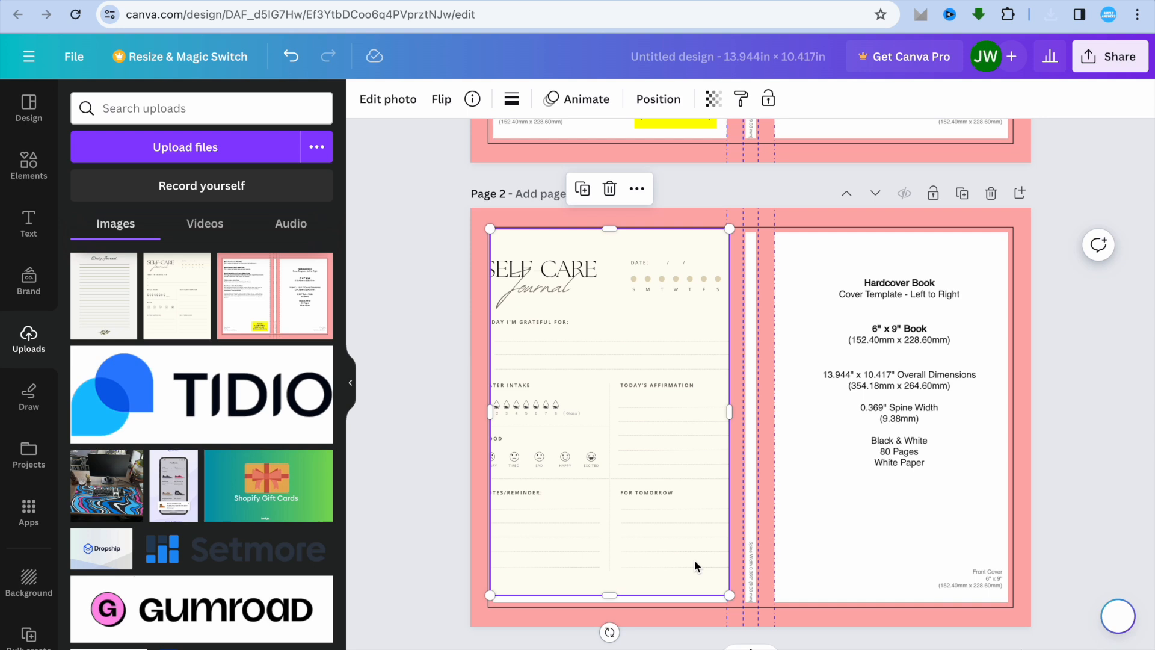
pyautogui.moveTo(729, 596); pyautogui.dragTo(719, 580)
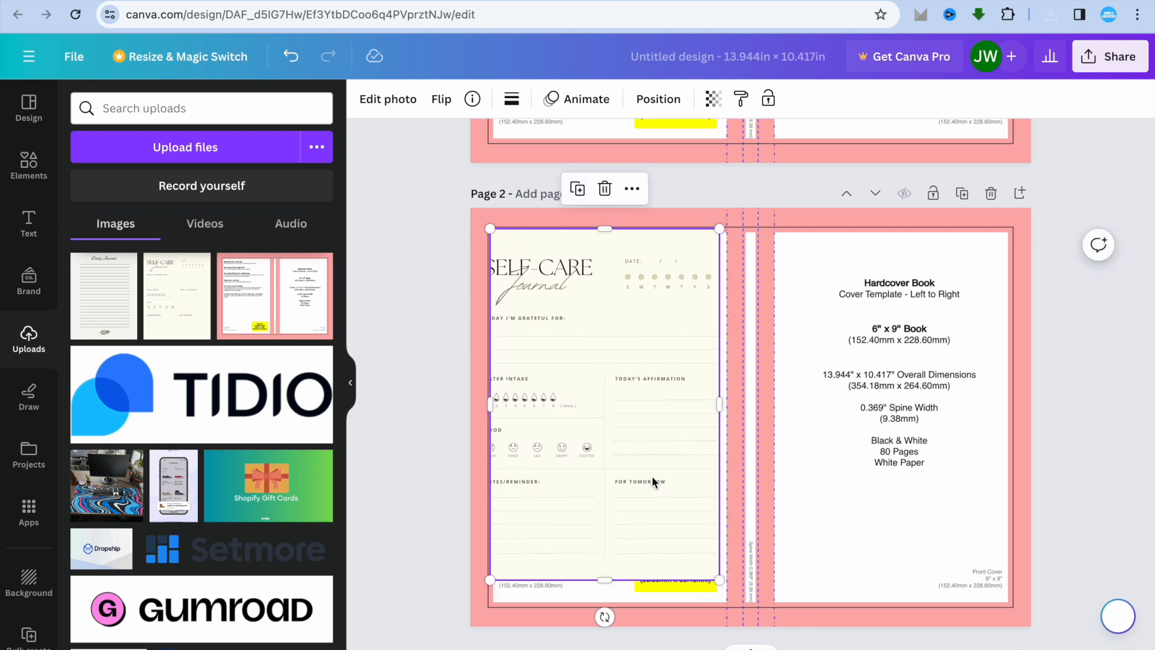
pyautogui.moveTo(650, 480); pyautogui.dragTo(657, 483)
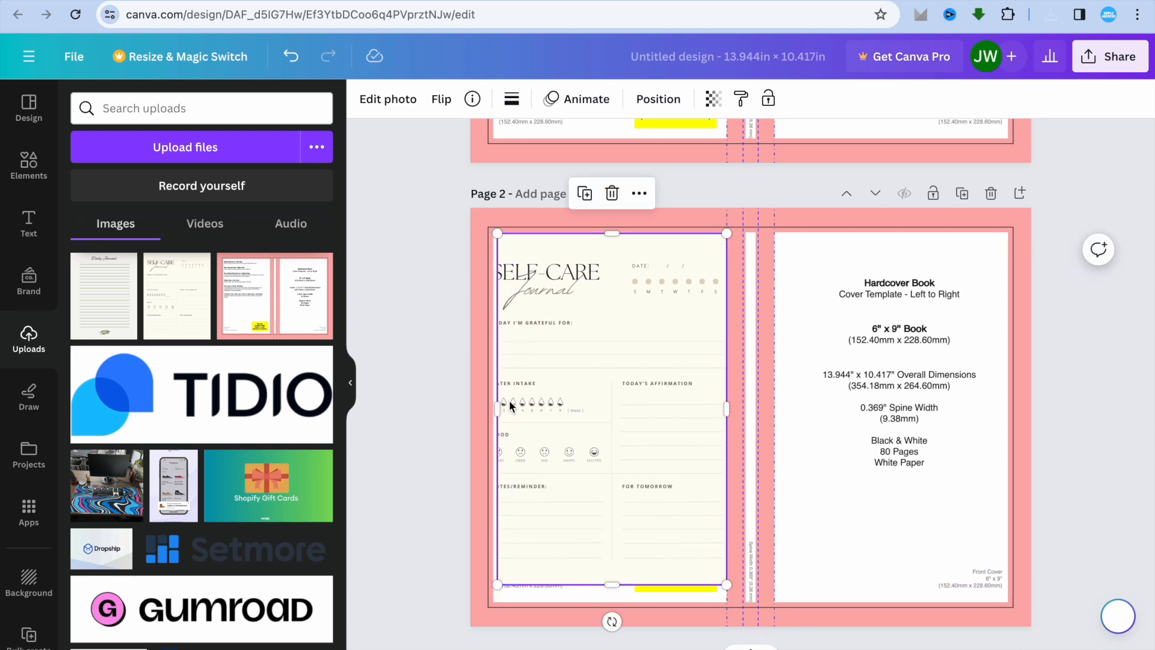
pyautogui.moveTo(494, 404); pyautogui.dragTo(492, 405)
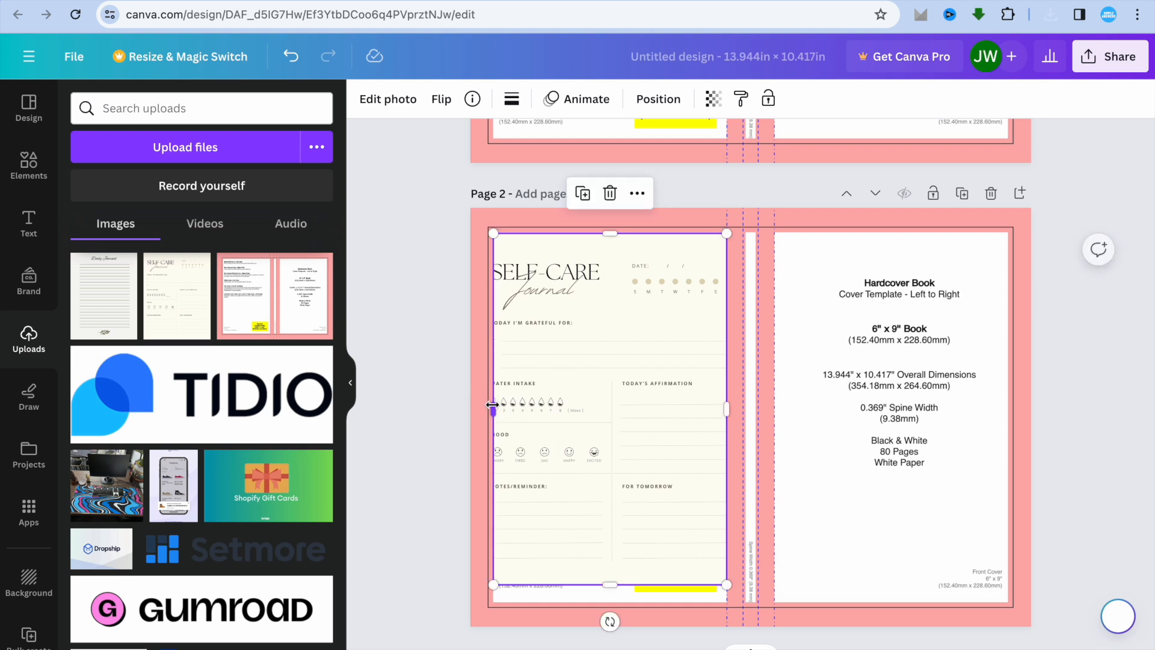
# Refine the Self-Care Journal image's size and position so it covers the full height and width of the back cover's live area.
pyautogui.moveTo(609, 585); pyautogui.dragTo(610, 599)
pyautogui.moveTo(606, 420); pyautogui.dragTo(612, 430)
pyautogui.moveTo(498, 237); pyautogui.dragTo(494, 233)
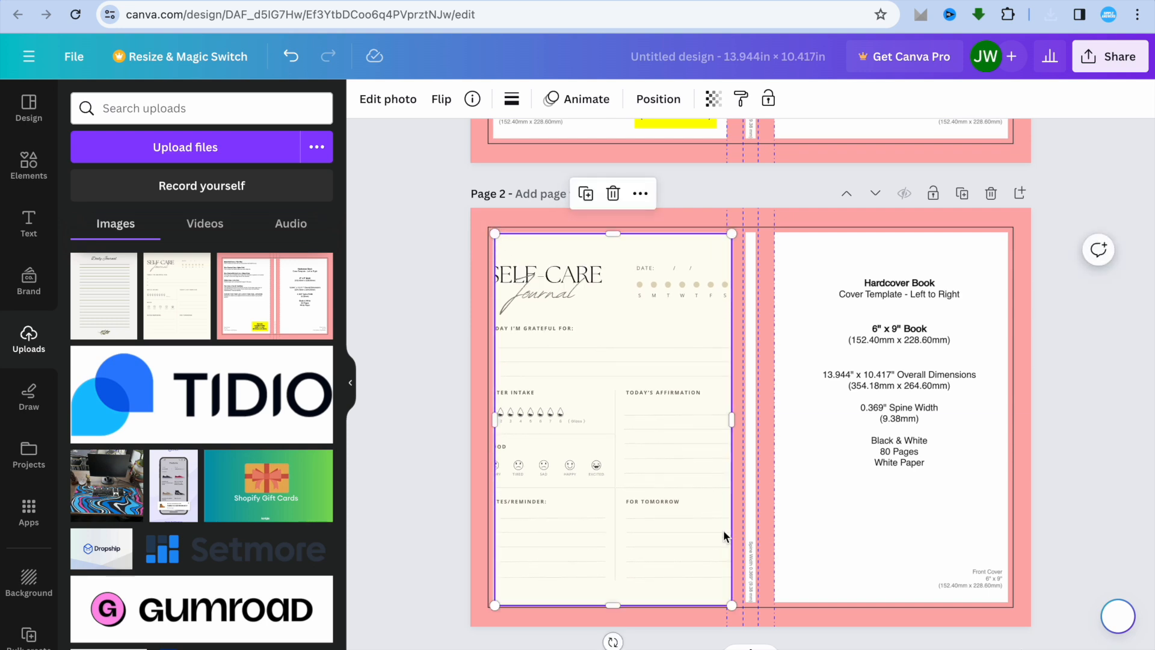
pyautogui.moveTo(731, 605); pyautogui.dragTo(710, 572)
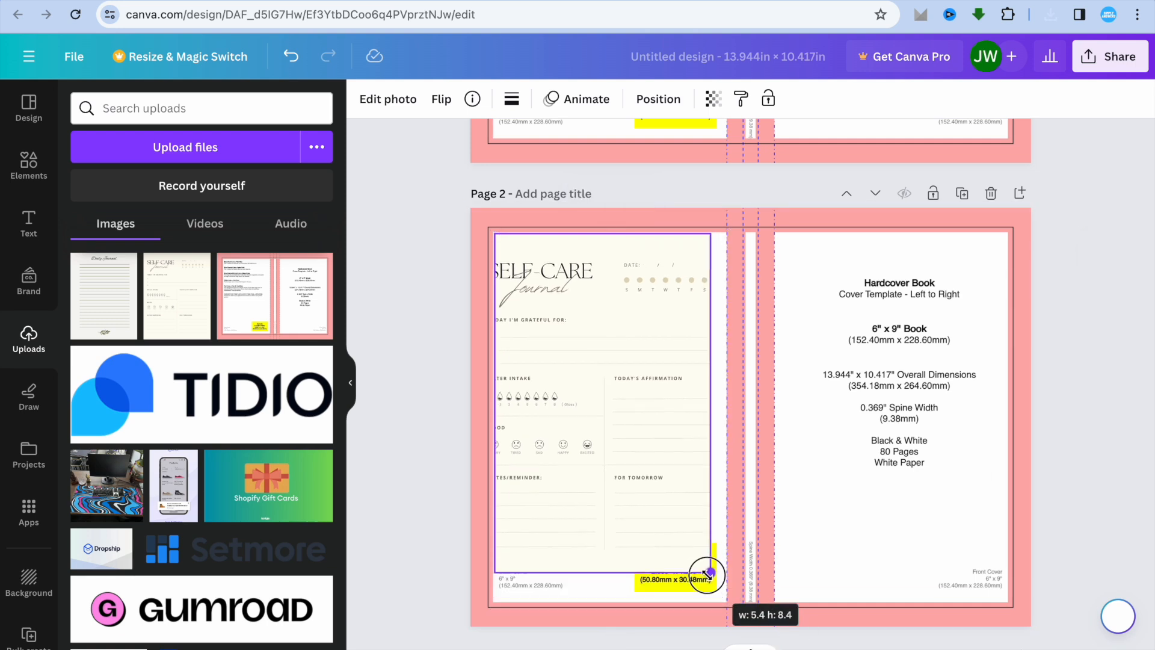
pyautogui.moveTo(673, 497); pyautogui.dragTo(689, 524)
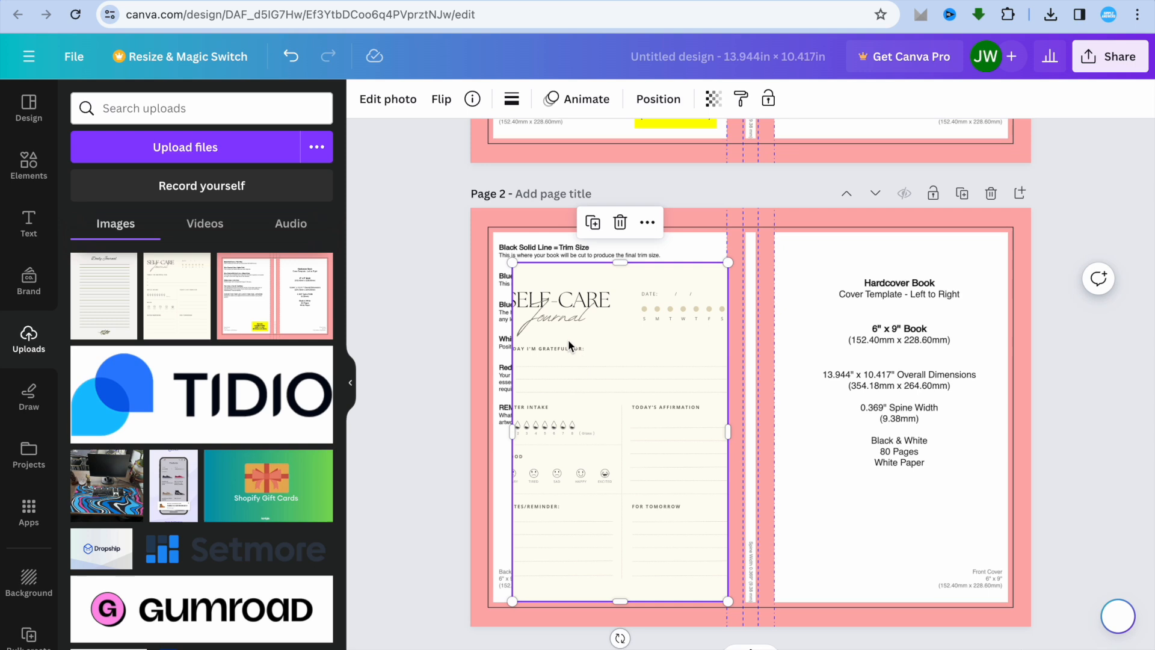
pyautogui.moveTo(514, 263); pyautogui.dragTo(498, 241)
pyautogui.moveTo(502, 421); pyautogui.dragTo(489, 420)
pyautogui.moveTo(609, 240); pyautogui.dragTo(613, 232)
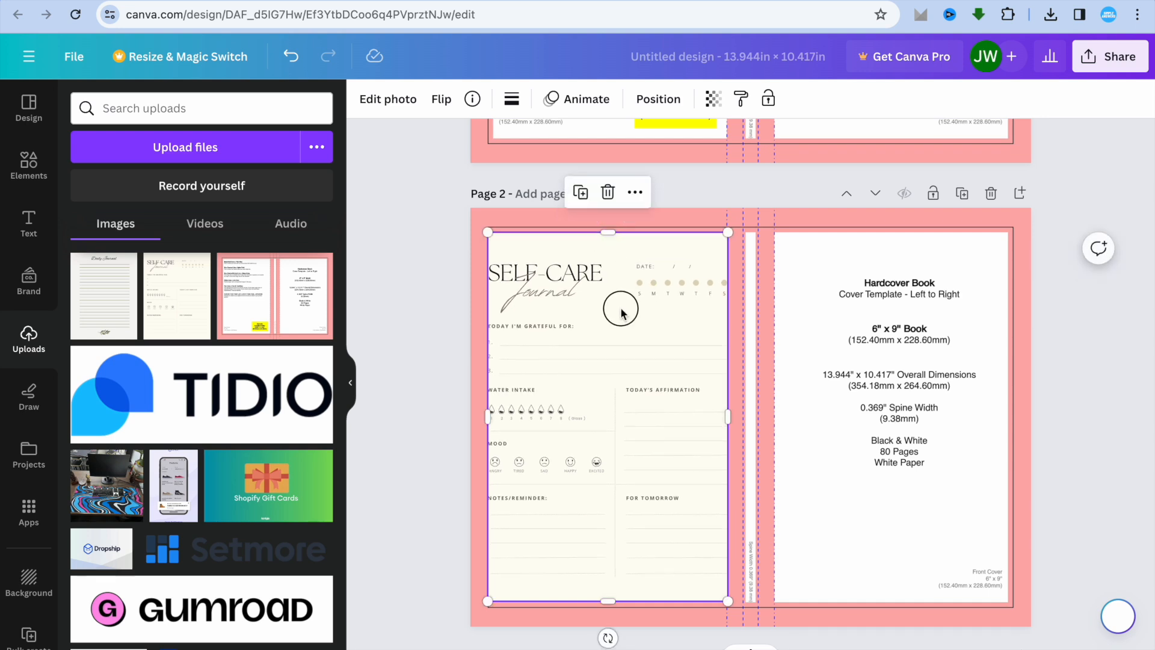
pyautogui.moveTo(622, 312); pyautogui.dragTo(625, 314)
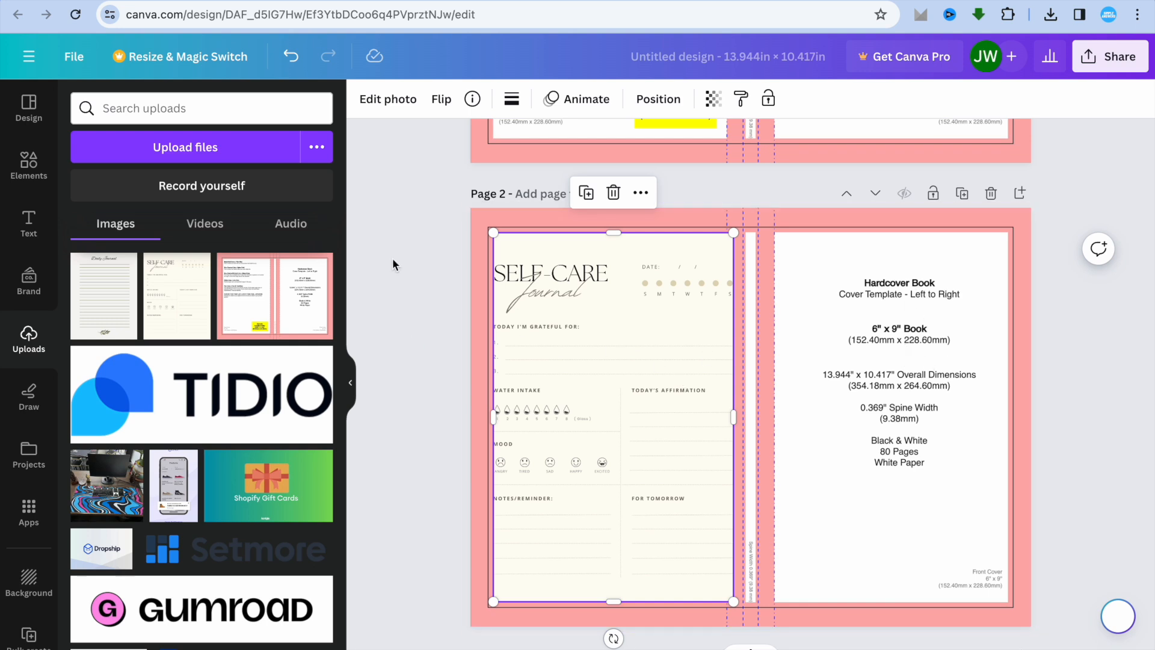
pyautogui.moveTo(103, 295); pyautogui.dragTo(688, 335)
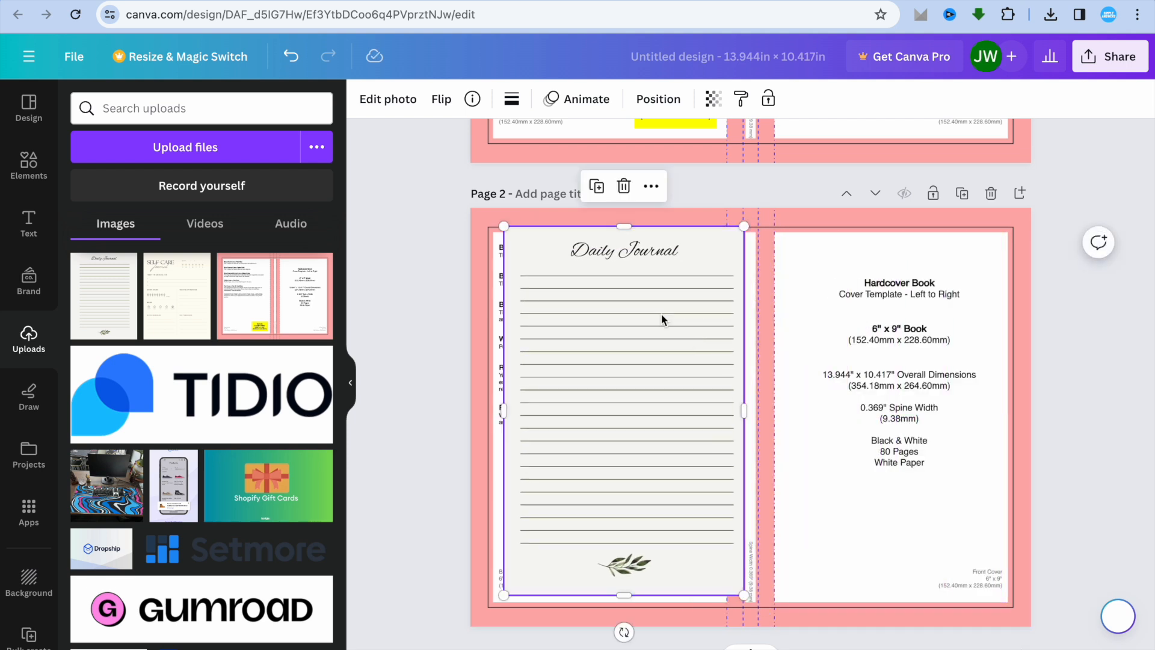
pyautogui.click(291, 60)
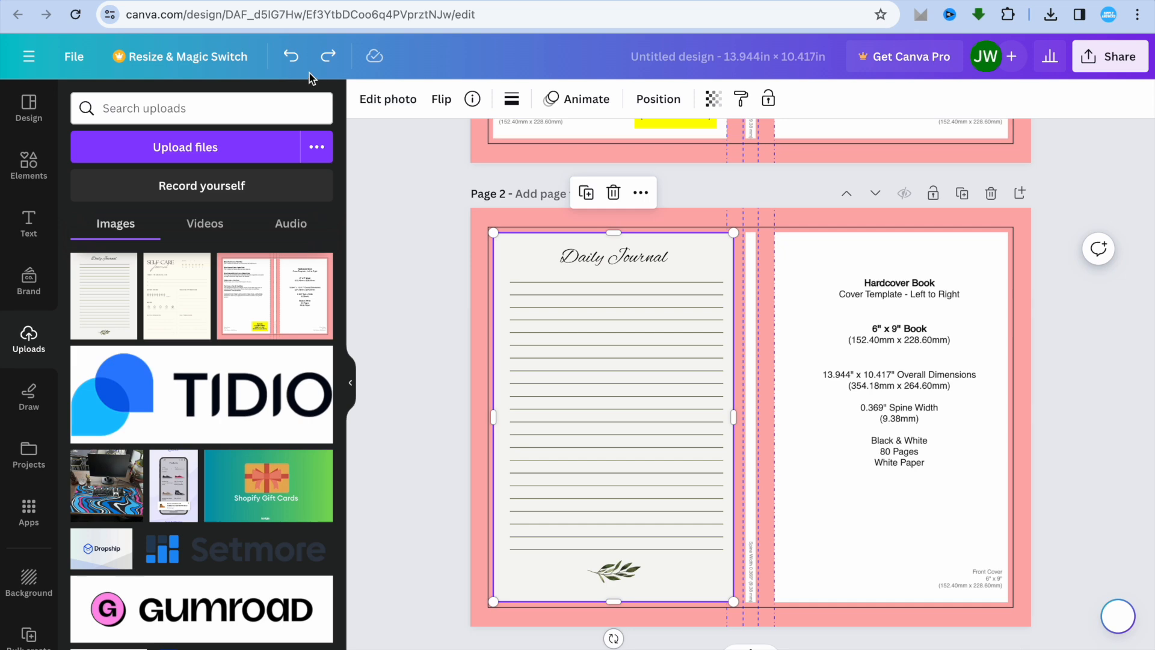
pyautogui.click(294, 60)
# Place the Daily Journal image over the front cover on page 2 and resize it to cover the full live area.
pyautogui.moveTo(124, 303); pyautogui.dragTo(829, 319)
pyautogui.moveTo(887, 381); pyautogui.dragTo(897, 383)
pyautogui.moveTo(779, 263); pyautogui.dragTo(761, 238)
pyautogui.moveTo(763, 405)
pyautogui.mouseDown()
pyautogui.moveTo(788, 405)
pyautogui.moveTo(774, 405)
pyautogui.mouseUp()
pyautogui.moveTo(900, 575); pyautogui.dragTo(896, 602)
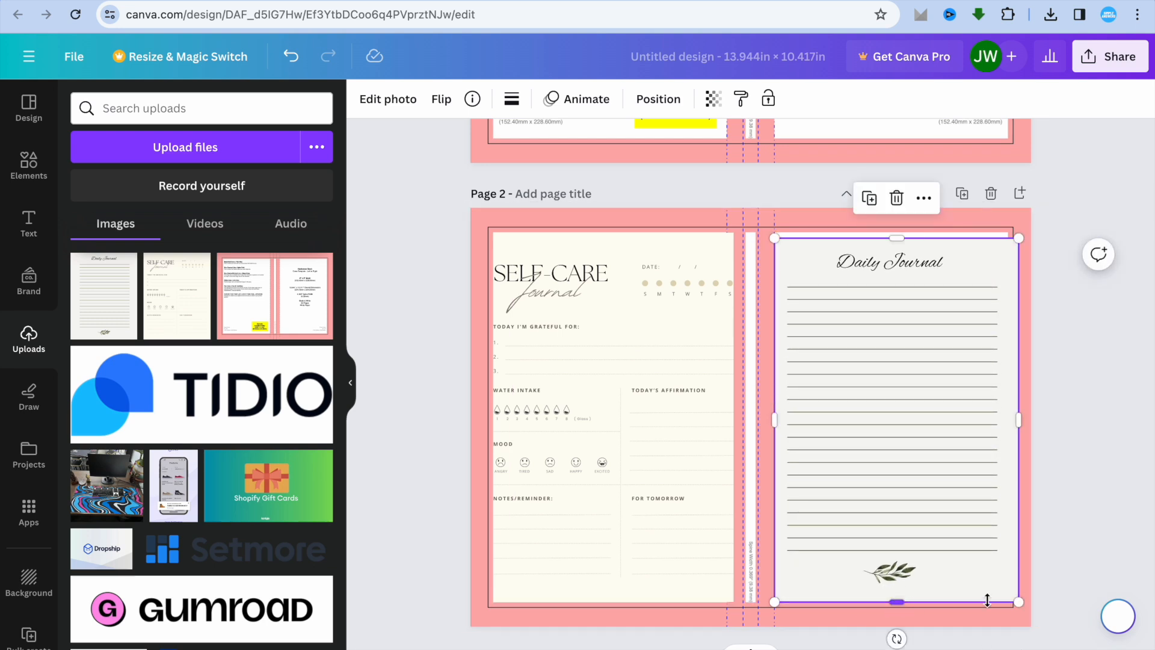
pyautogui.moveTo(1016, 598); pyautogui.dragTo(1012, 597)
pyautogui.moveTo(896, 598); pyautogui.dragTo(896, 606)
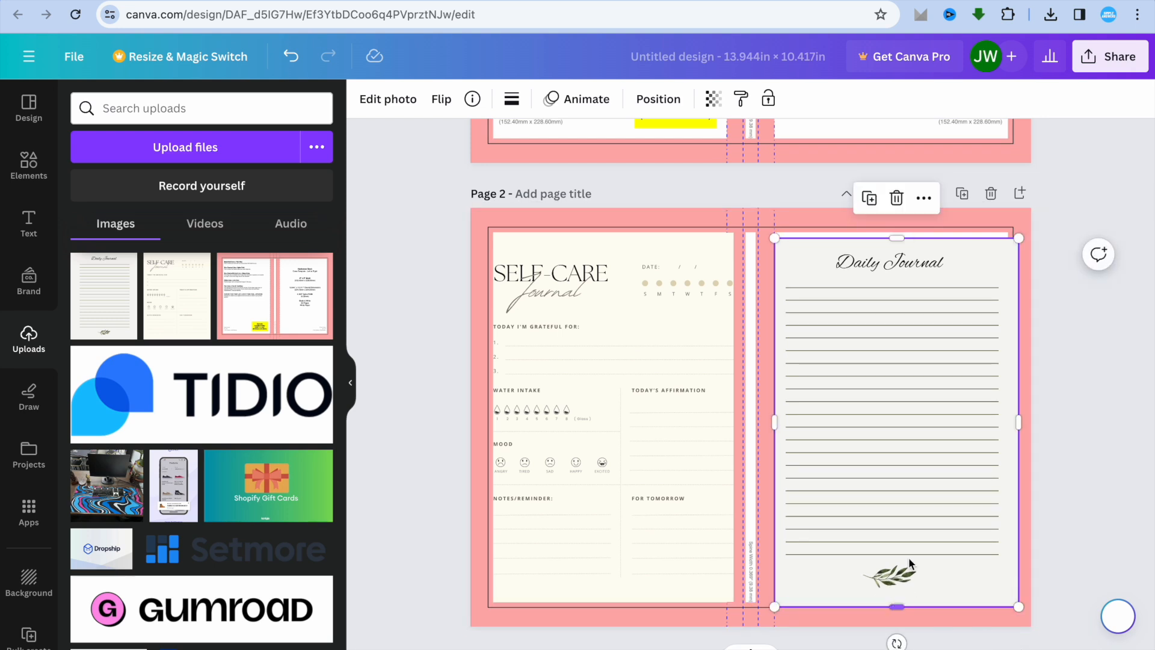
pyautogui.moveTo(900, 238); pyautogui.dragTo(899, 232)
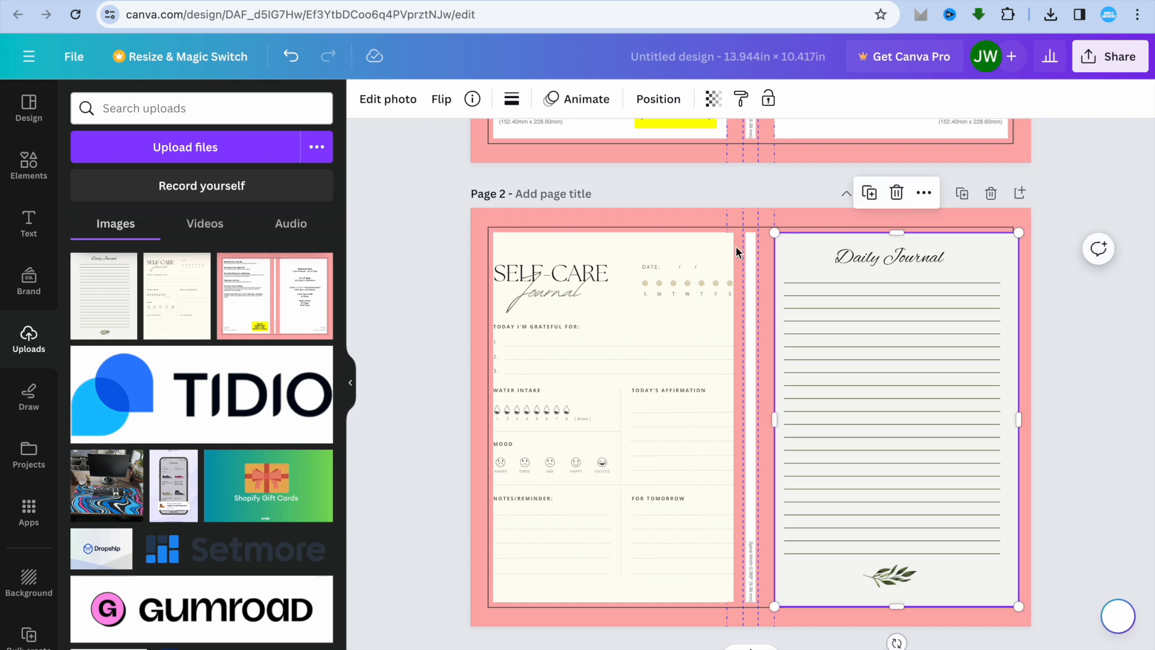
# Set the transparency of the KDP cover template image on page 2 to 0.
pyautogui.click(612, 216)
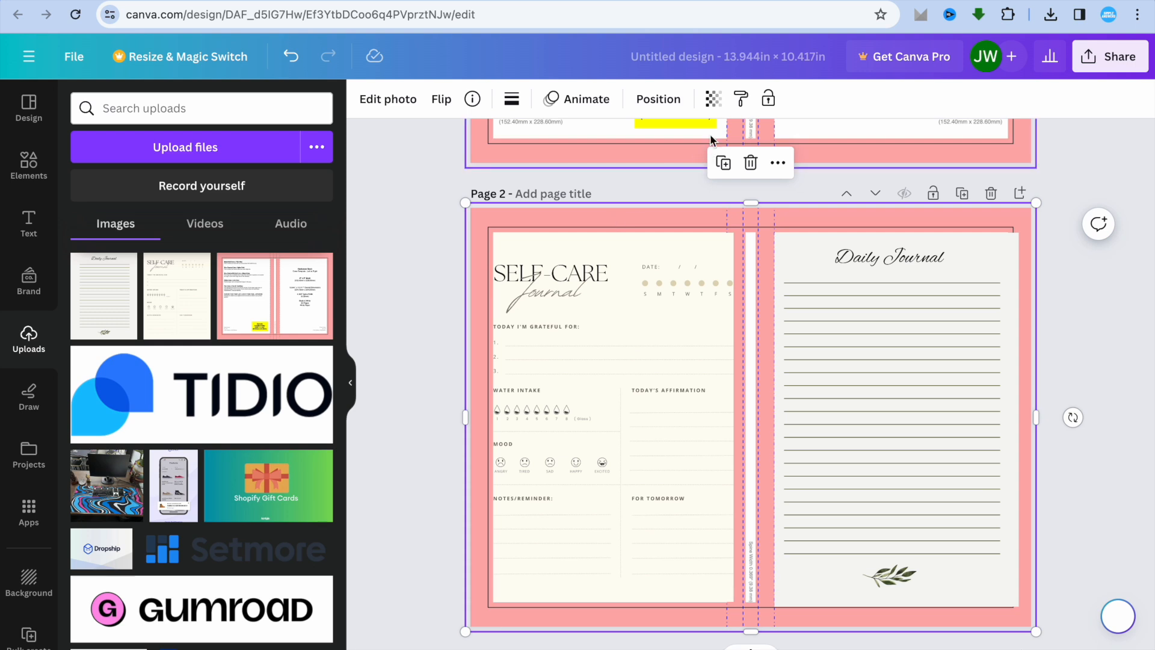
pyautogui.click(714, 102)
pyautogui.moveTo(714, 169); pyautogui.dragTo(544, 166)
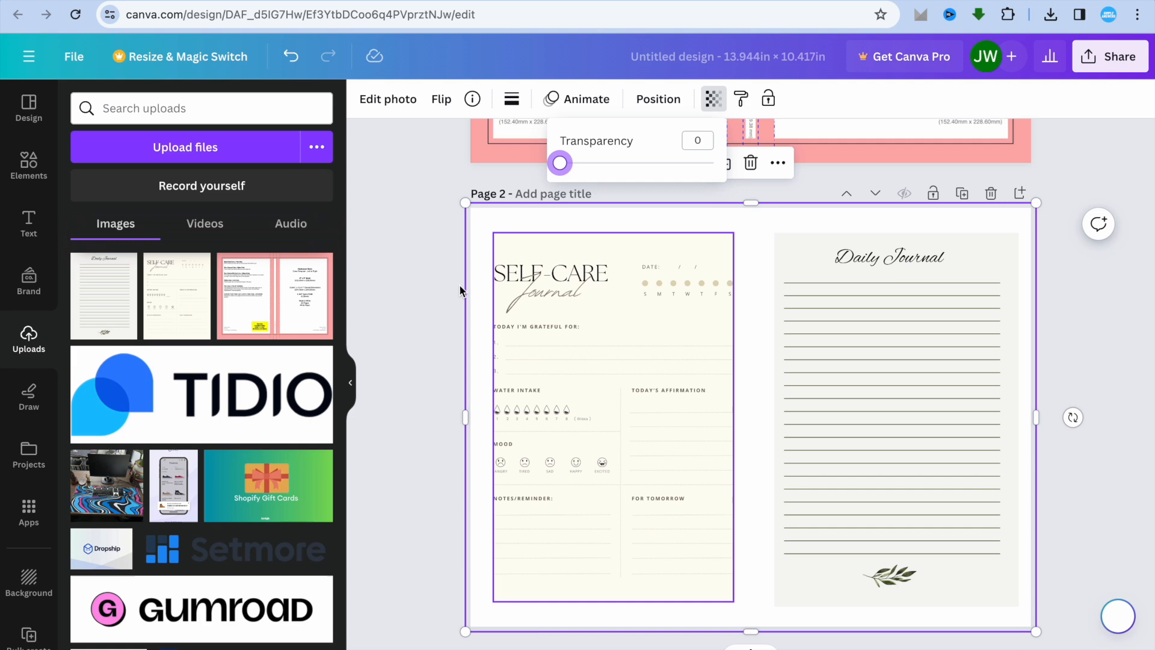
pyautogui.click(434, 381)
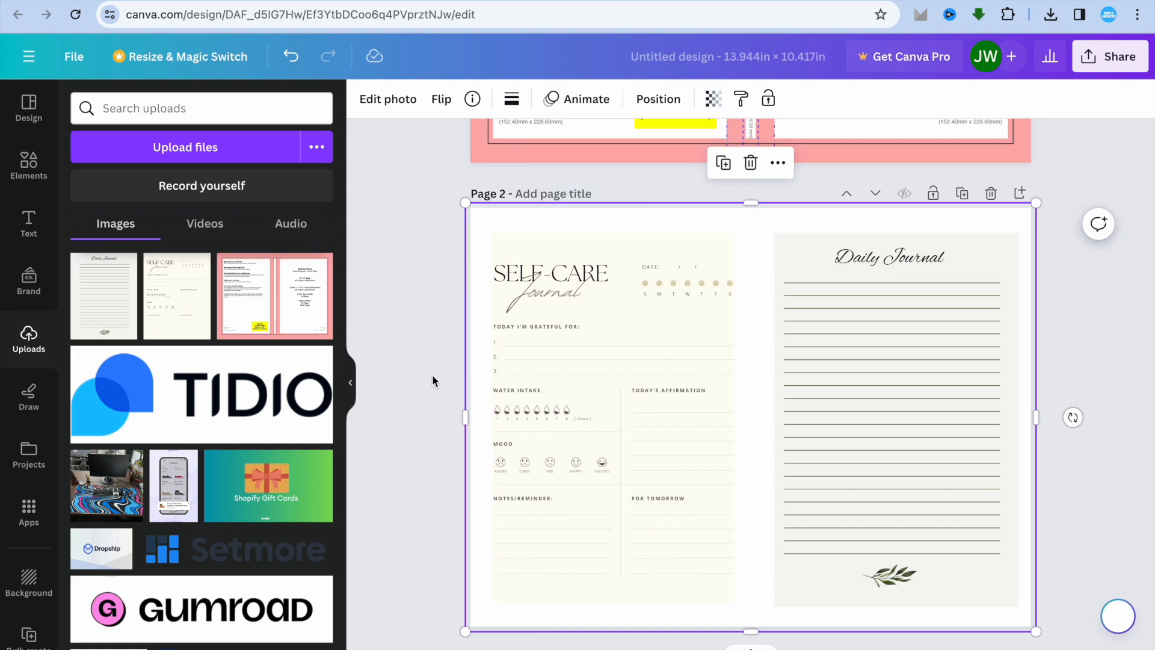
# Duplicate the finished Self-Care and Daily Journal spread from page 2 eight times.
pyautogui.click(962, 193)
pyautogui.click(961, 193)
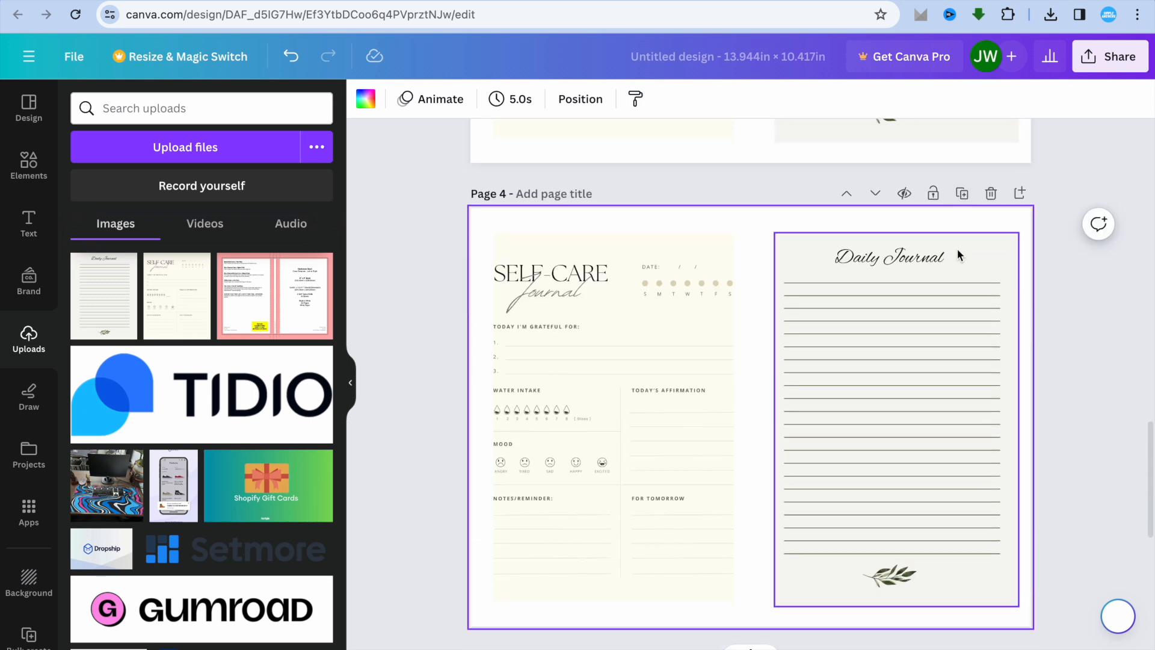
pyautogui.click(962, 193)
pyautogui.click(962, 193)
pyautogui.click(963, 193)
pyautogui.click(962, 194)
pyautogui.click(963, 193)
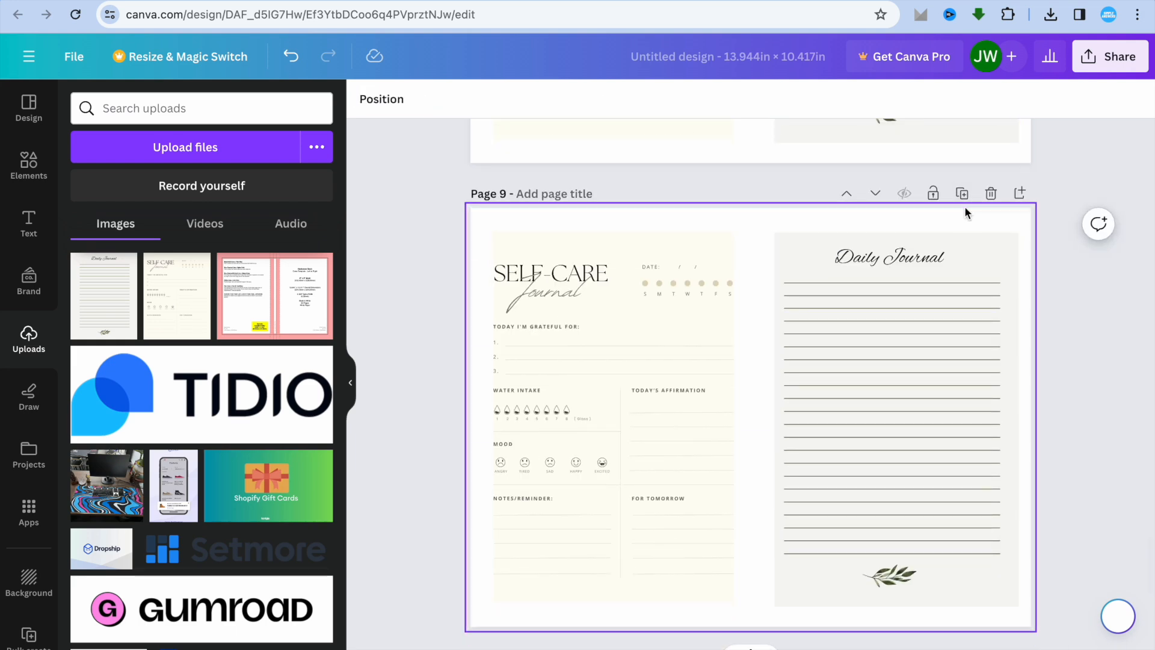
pyautogui.click(962, 194)
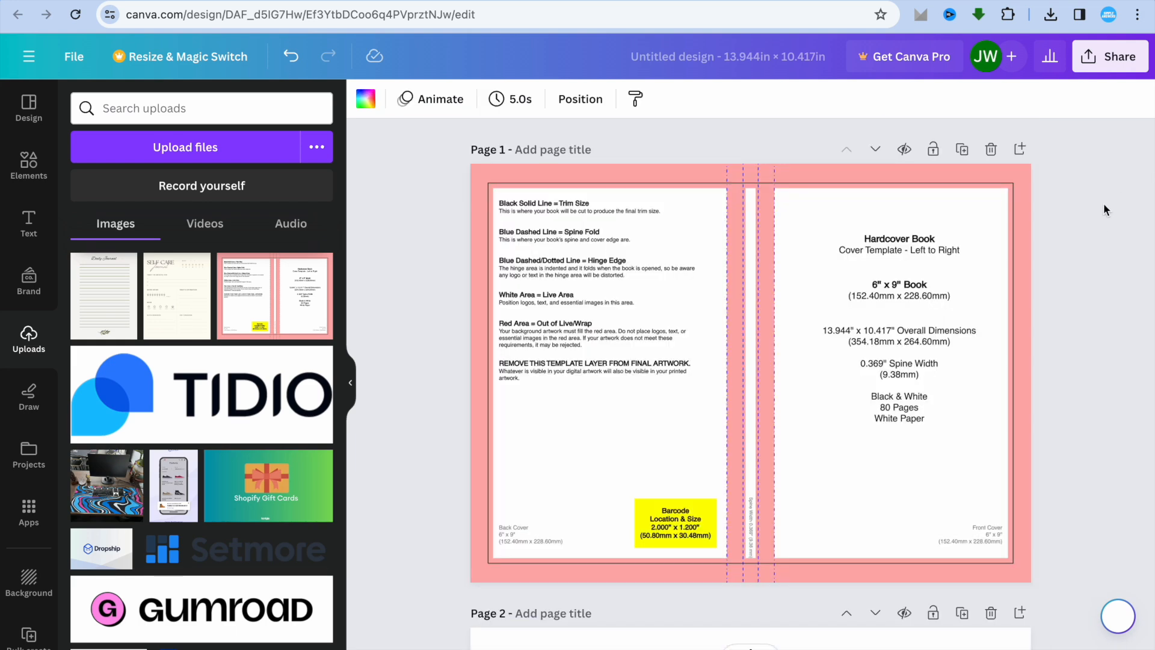
pyautogui.scroll(-7, 1107, 297)
pyautogui.scroll(5, 1106, 296)
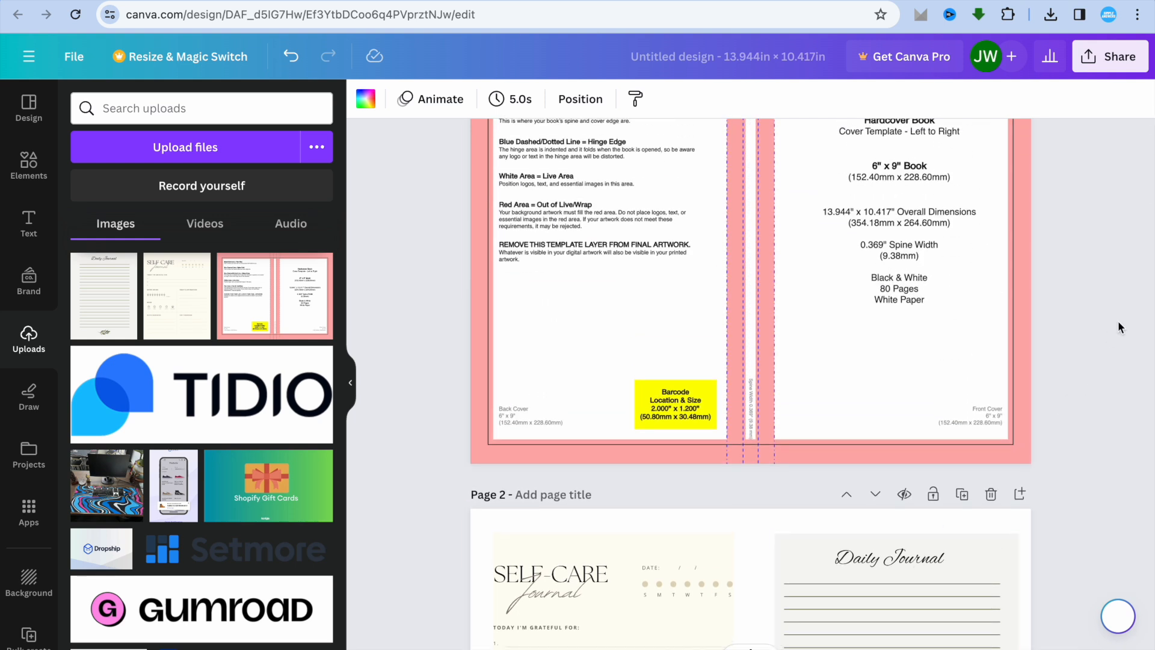
pyautogui.scroll(3, 1118, 320)
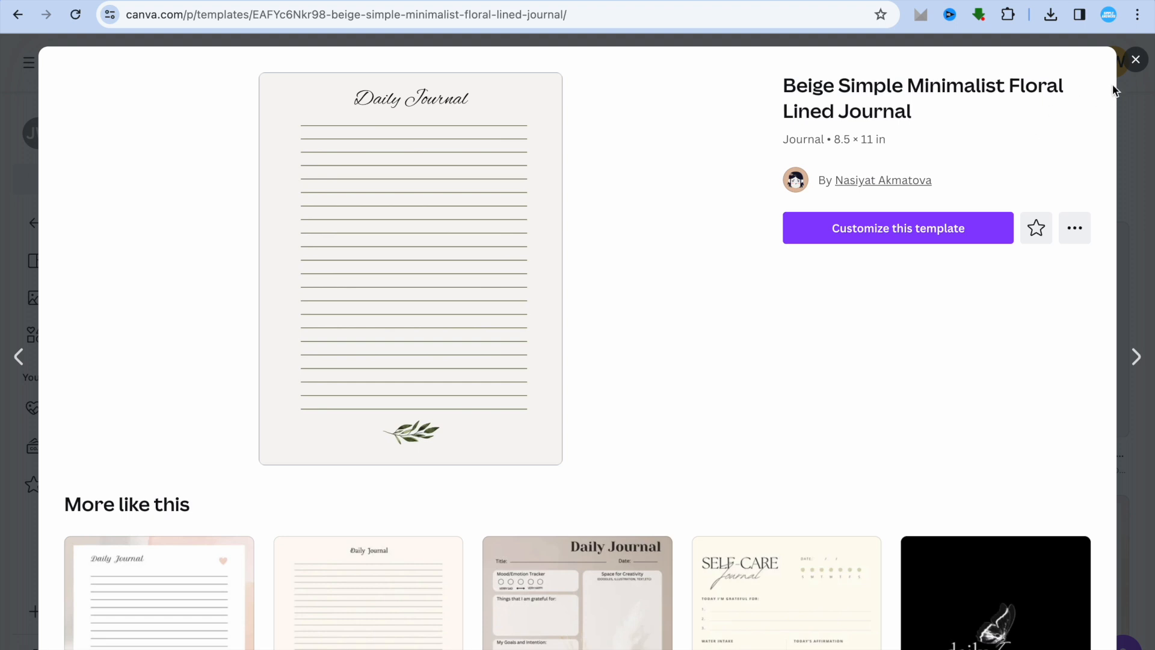
# Close the lined journal template's preview and search the templates for "journal cover".
pyautogui.click(1134, 59)
pyautogui.click(810, 69)
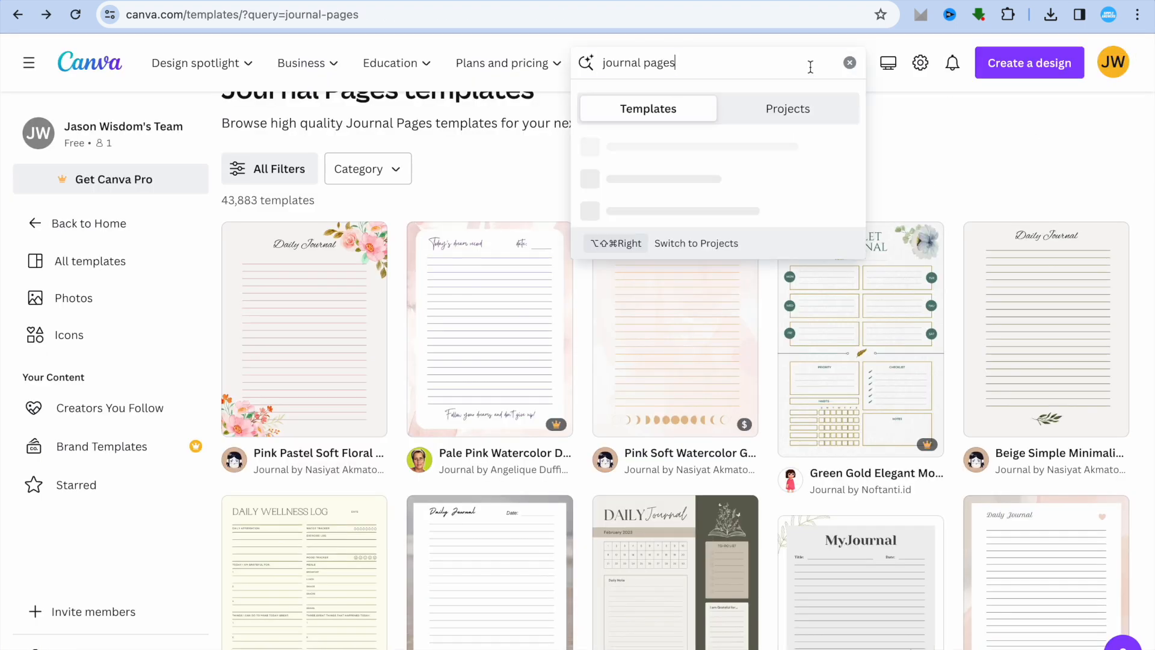
pyautogui.press('BackSpace')
pyautogui.press('BackSpace')
pyautogui.press('BackSpace')
pyautogui.press('BackSpace')
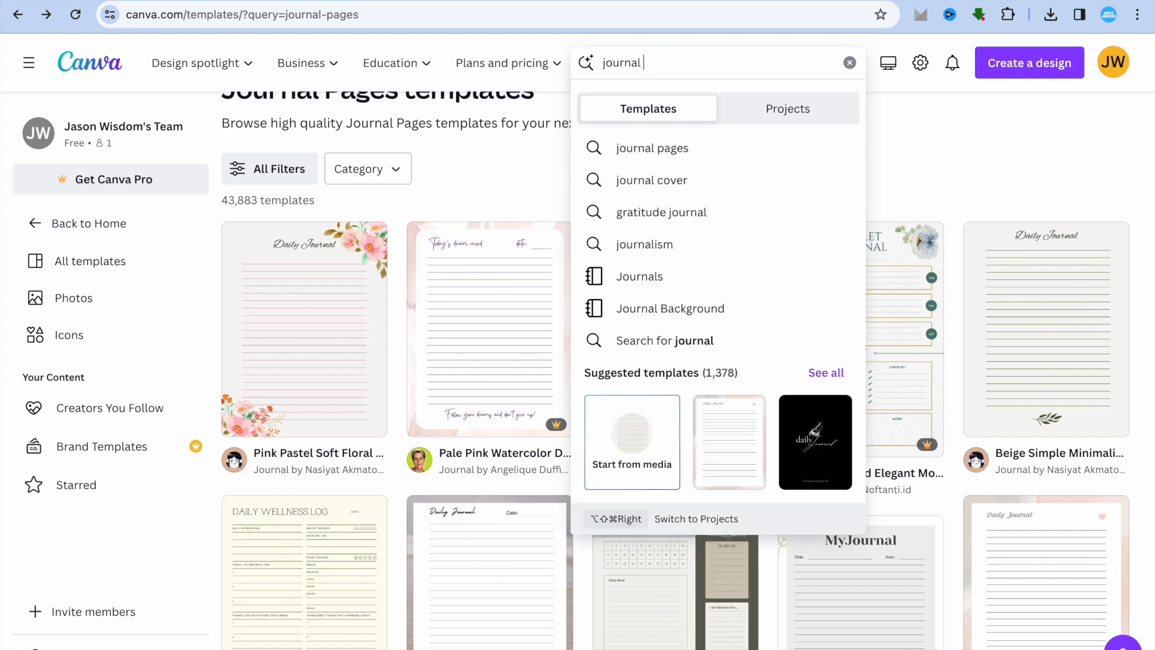
pyautogui.click(632, 179)
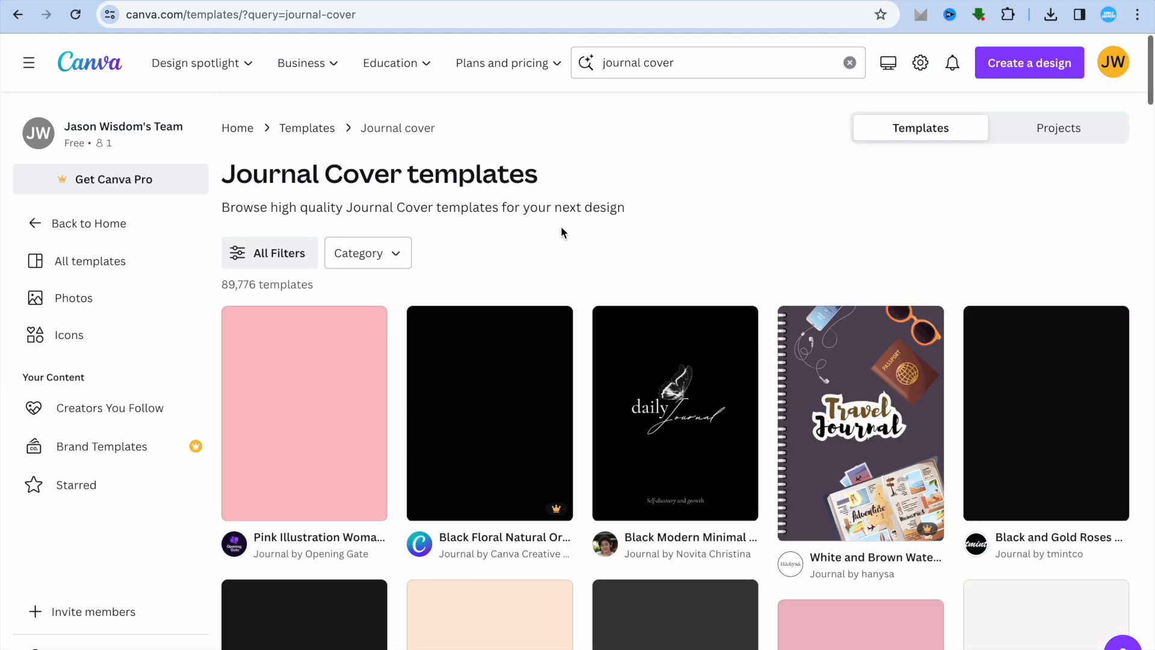
# Browse the journal cover templates and open Yellow Red Blue Bright Floral Background Cover Journal for customizing.
pyautogui.scroll(-2, 517, 255)
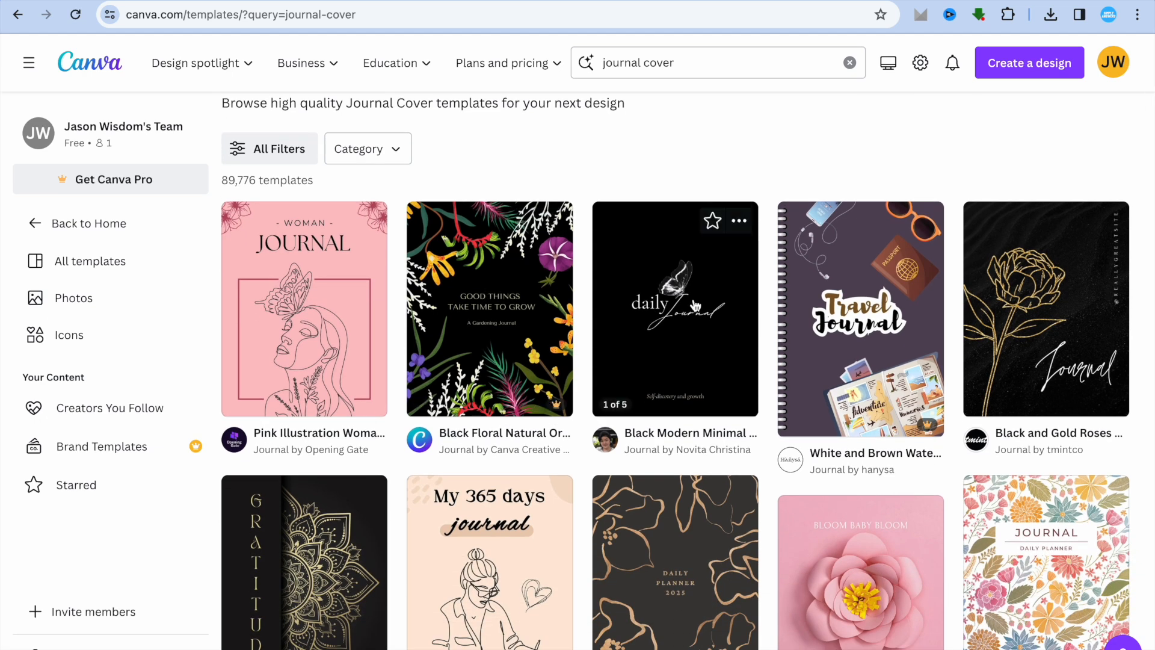
pyautogui.scroll(-2, 835, 353)
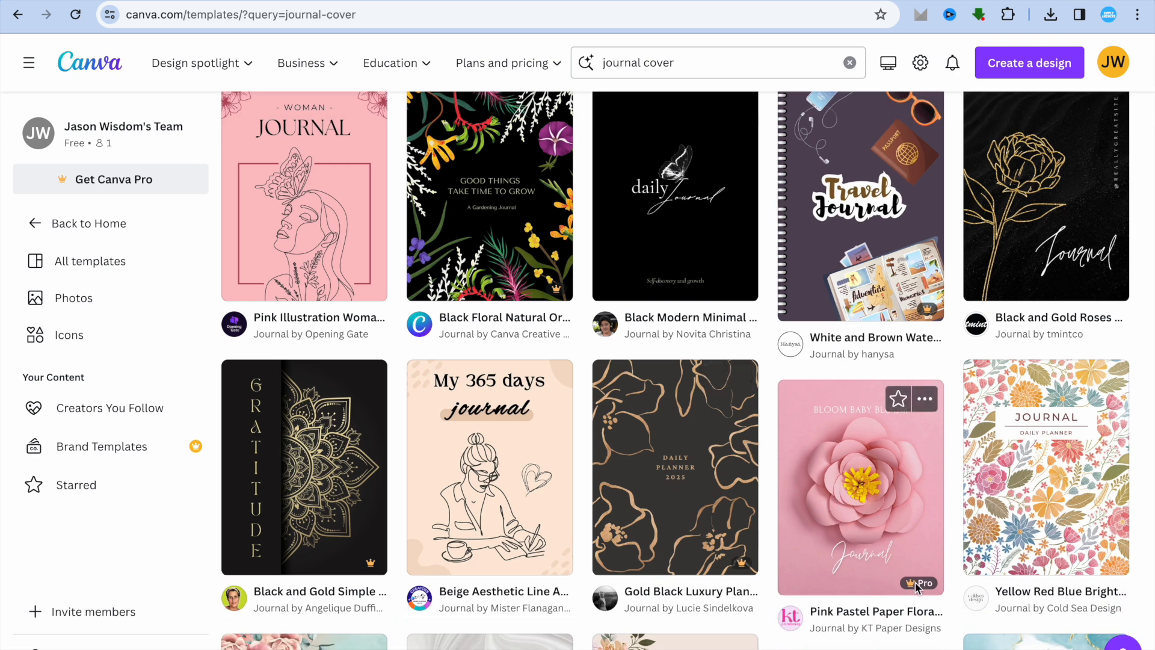
pyautogui.moveTo(919, 588)
pyautogui.scroll(-1, 920, 586)
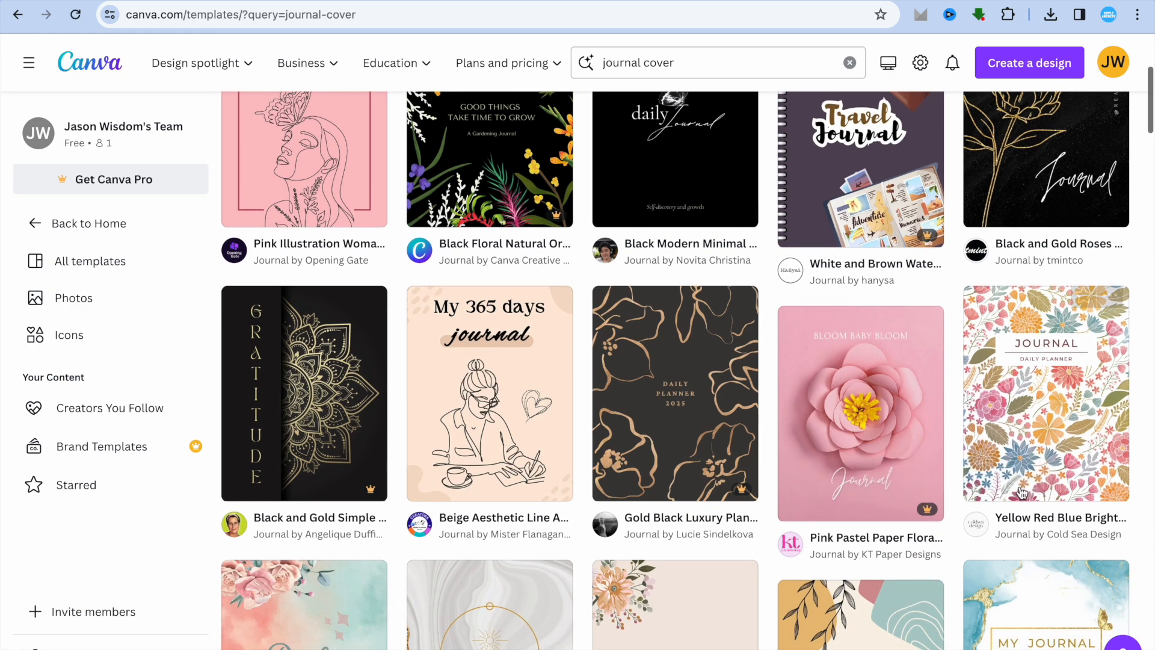
pyautogui.scroll(-3, 1021, 493)
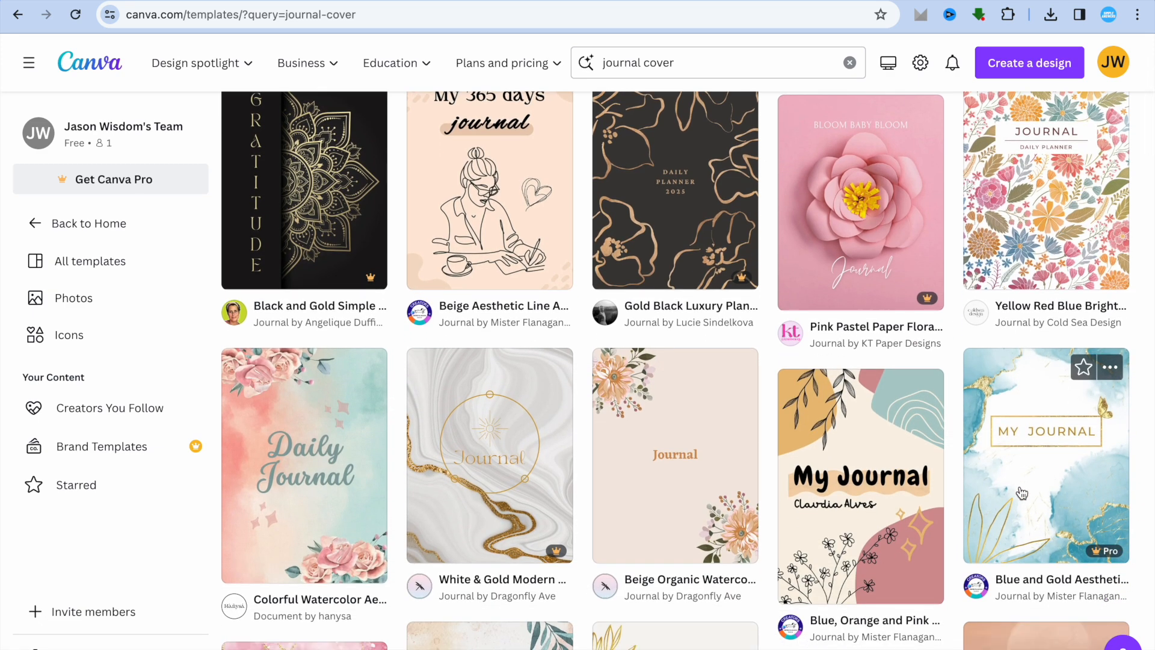
pyautogui.scroll(-6, 1021, 493)
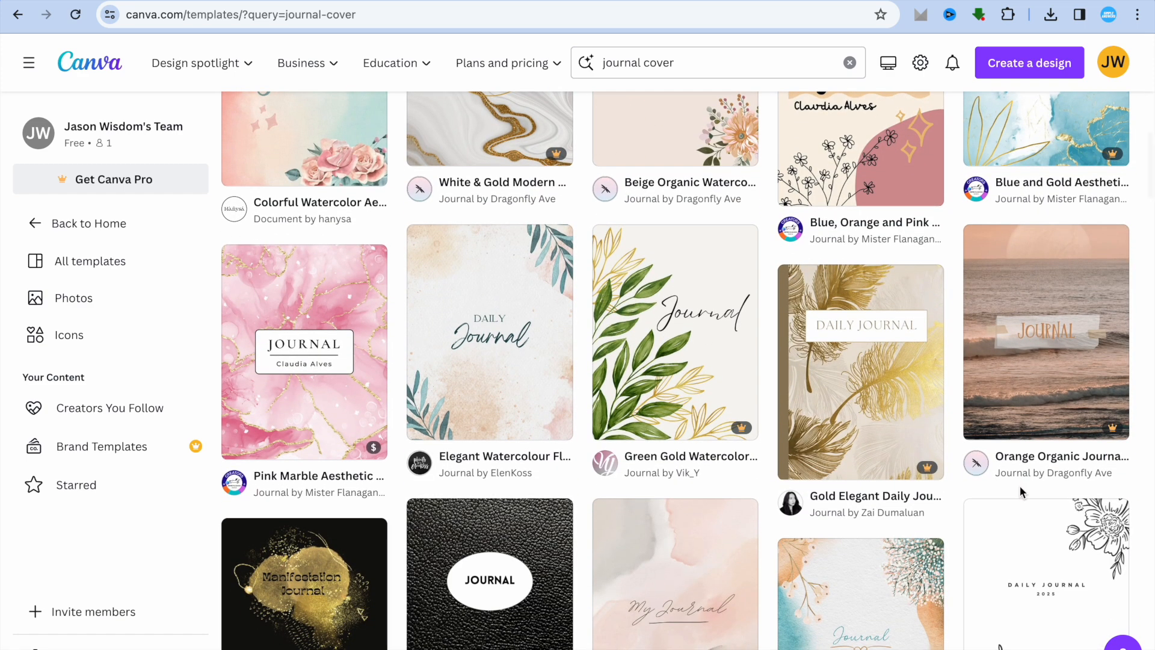
pyautogui.scroll(-5, 1019, 491)
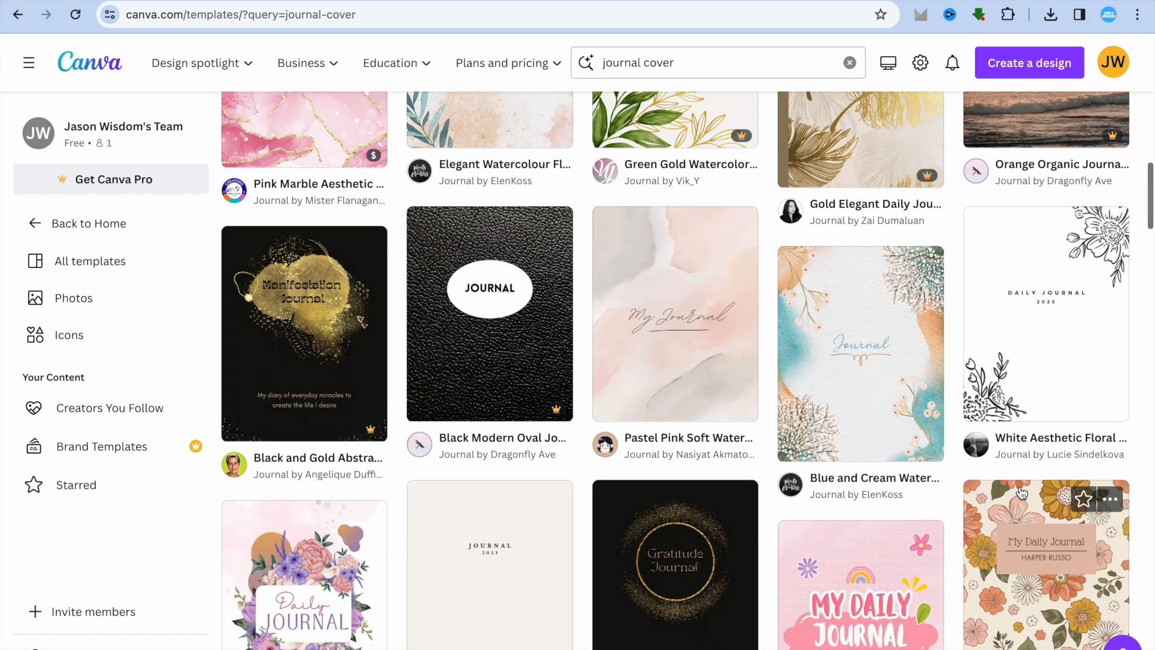
pyautogui.scroll(-2, 1020, 493)
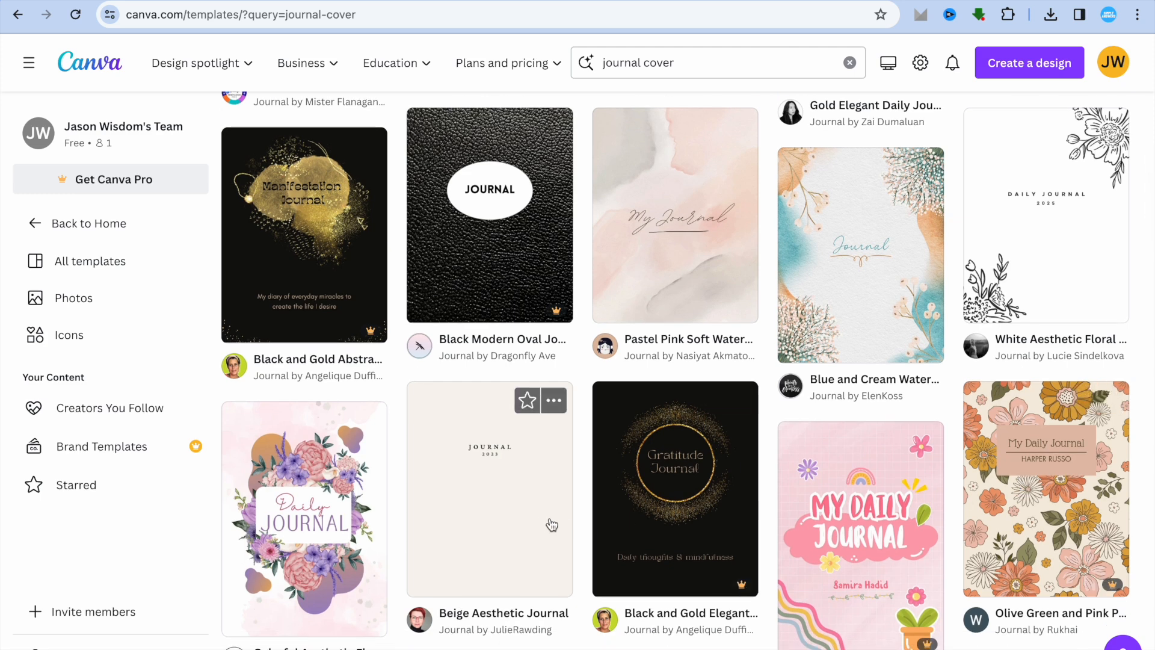
pyautogui.scroll(5, 967, 404)
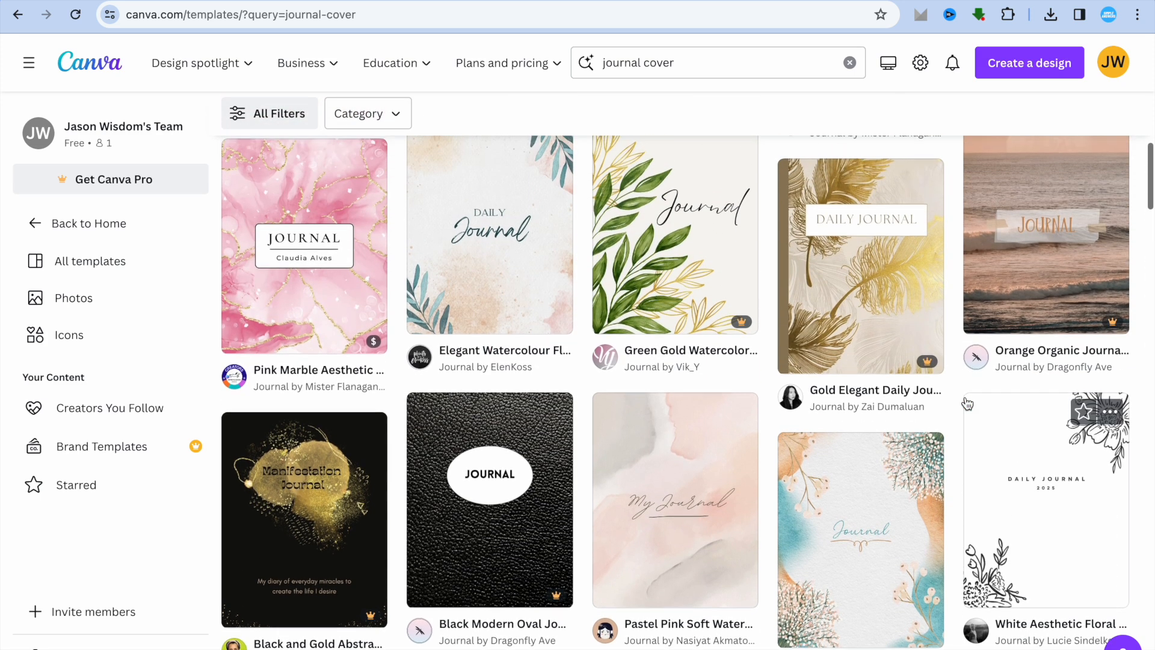
pyautogui.scroll(10, 966, 404)
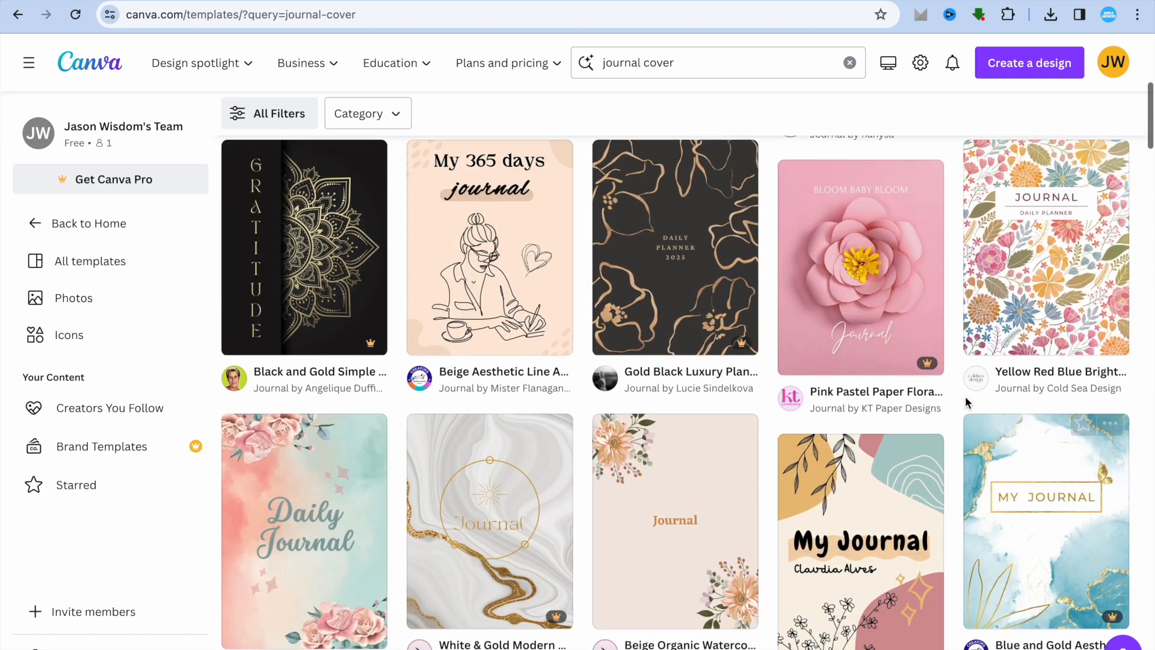
pyautogui.click(1047, 323)
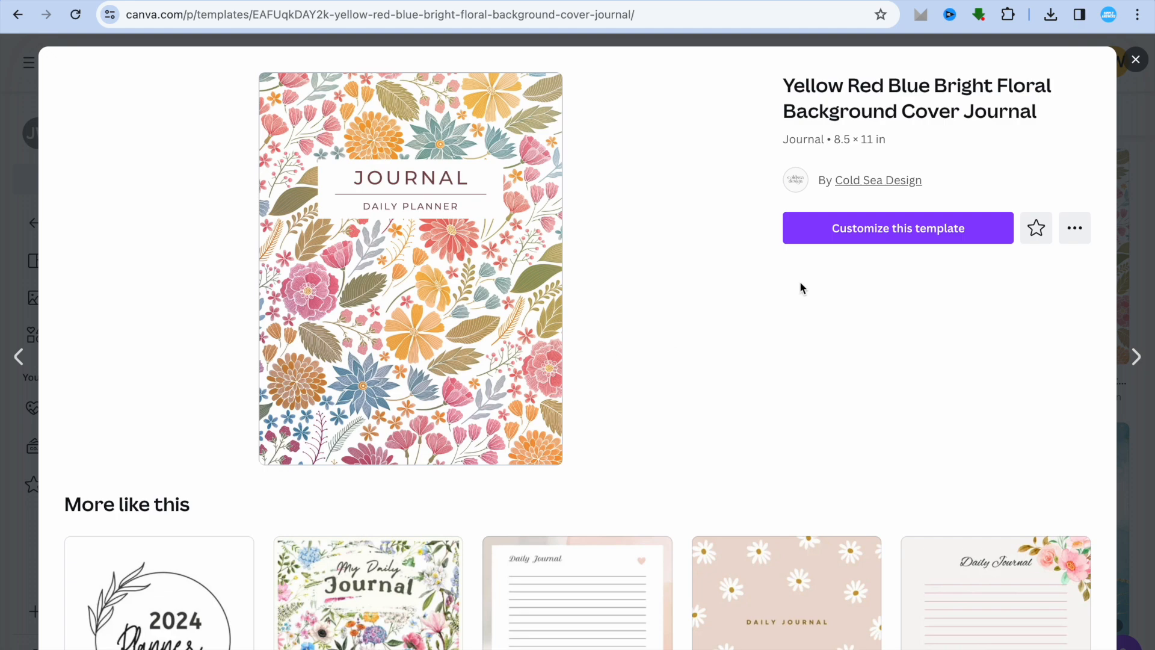
pyautogui.click(902, 233)
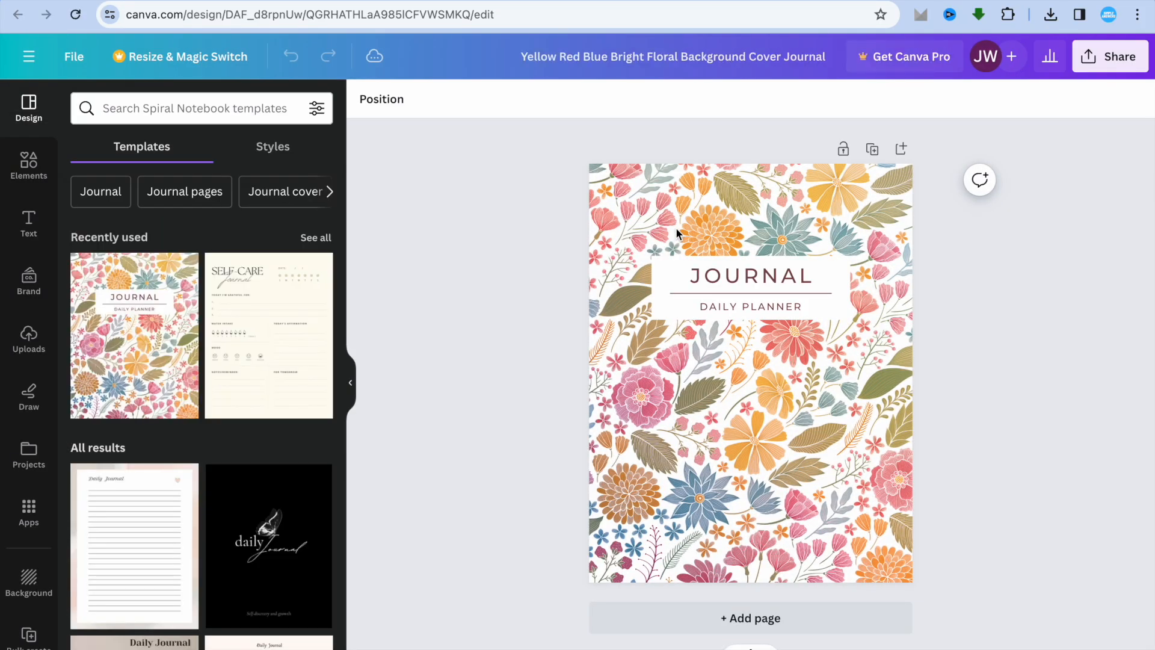
# Try to download the Yellow Red Blue Bright Floral Background Cover Journal design as a PNG.
pyautogui.click(1117, 59)
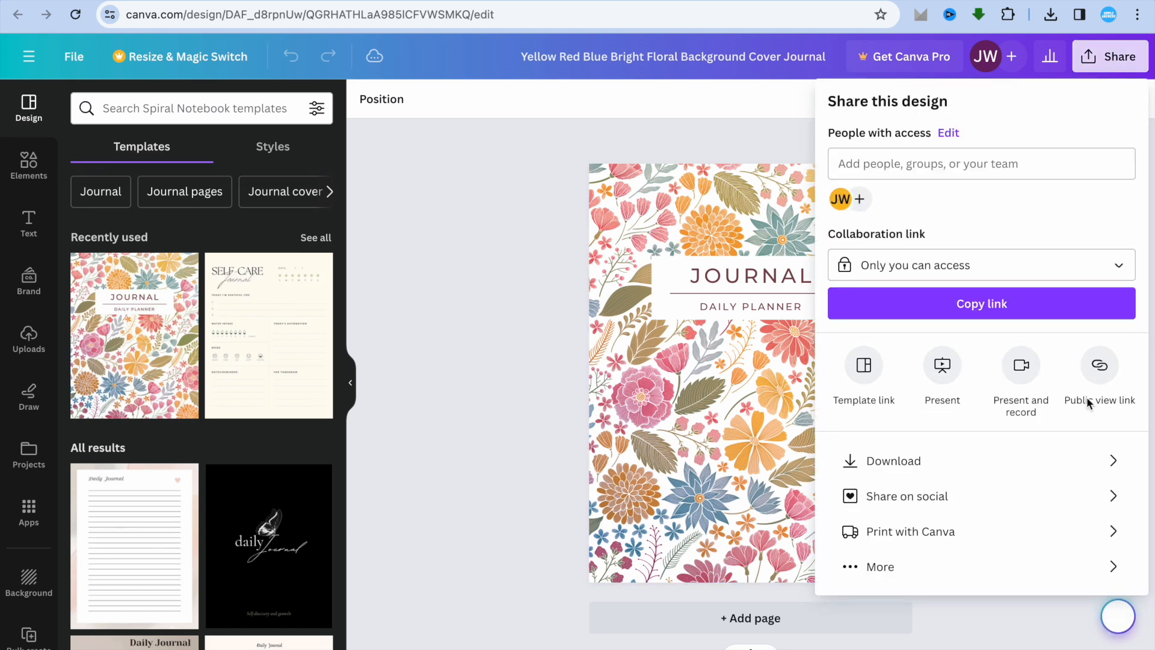
pyautogui.click(1021, 463)
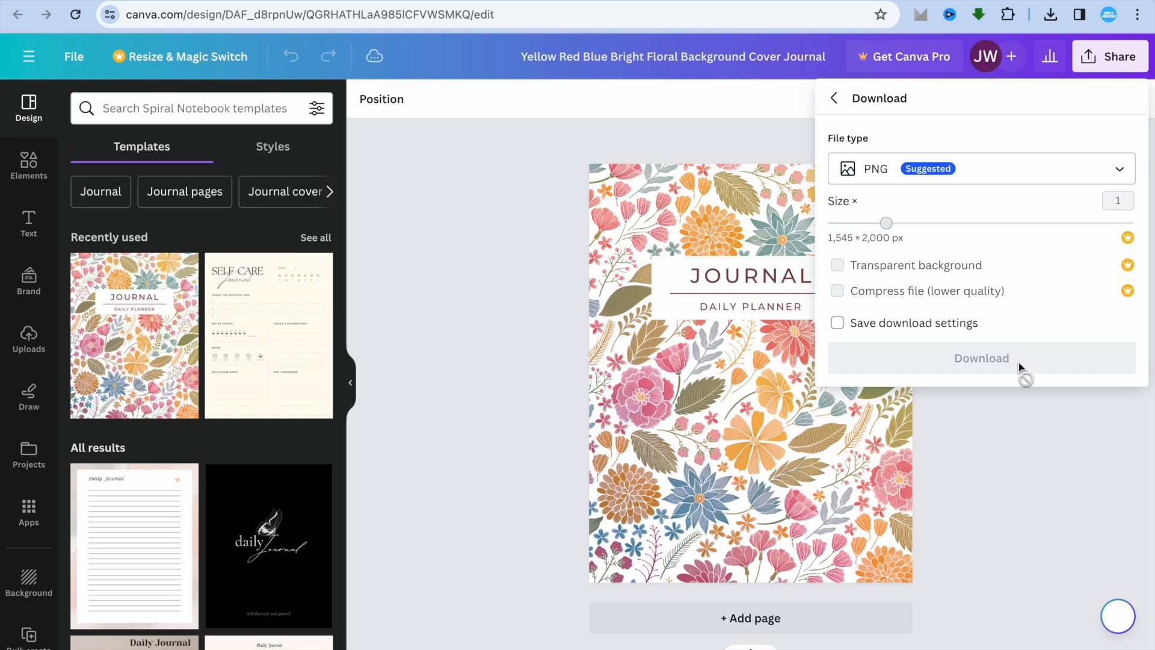
pyautogui.click(959, 359)
pyautogui.click(1037, 453)
pyautogui.click(1097, 70)
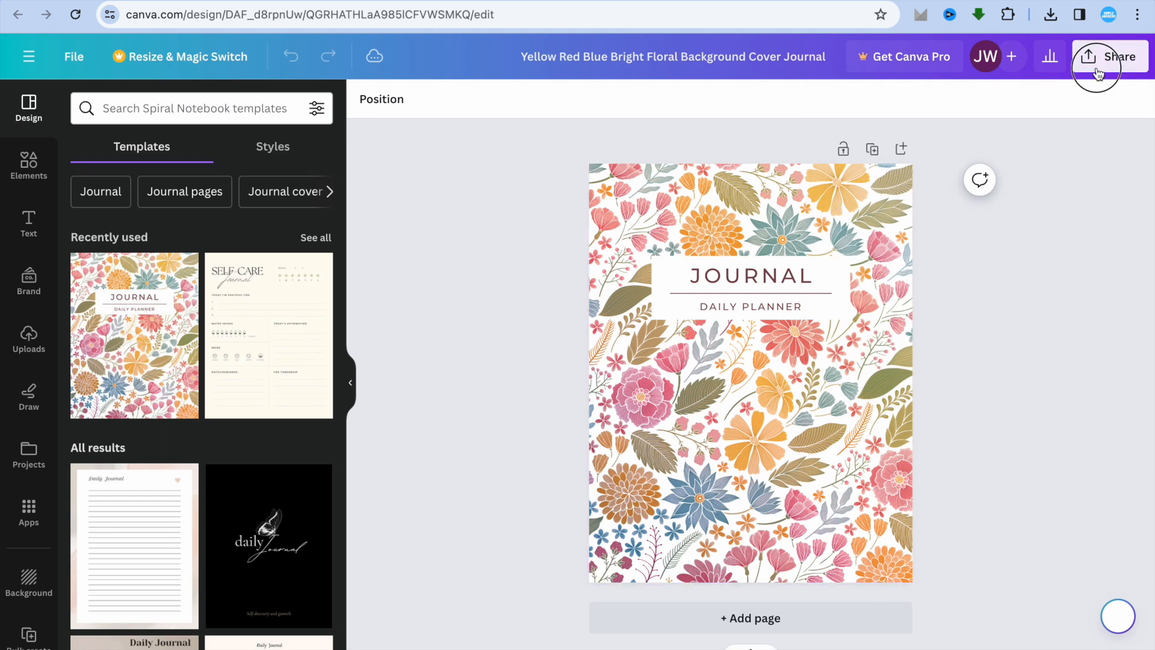
pyautogui.click(949, 461)
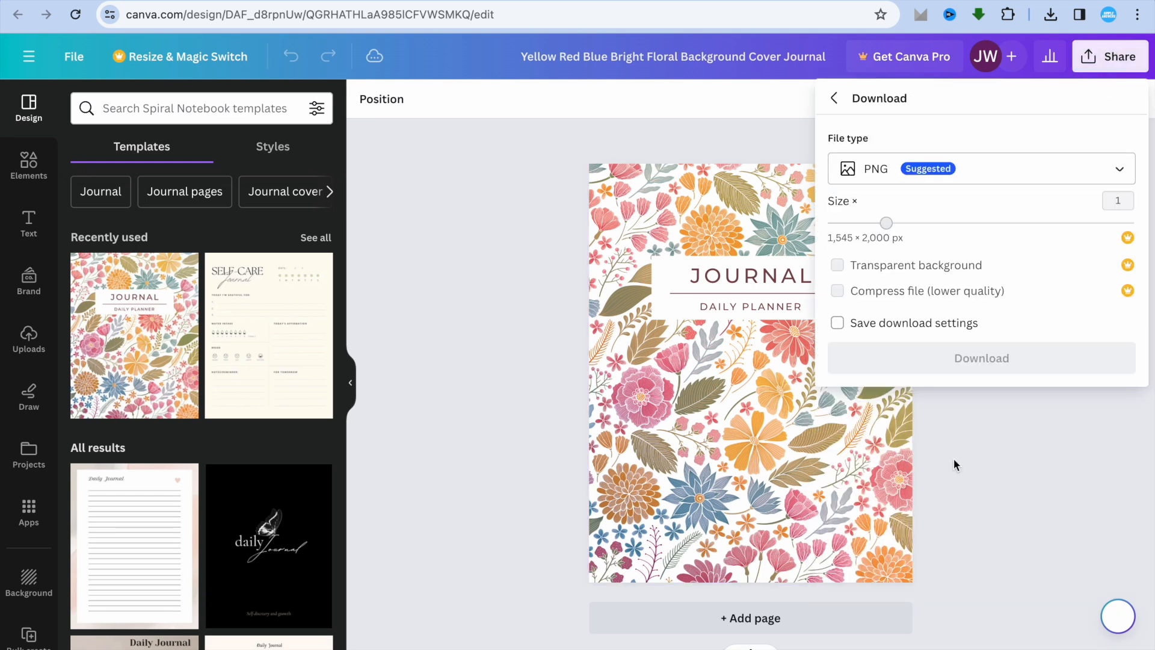
pyautogui.click(772, 400)
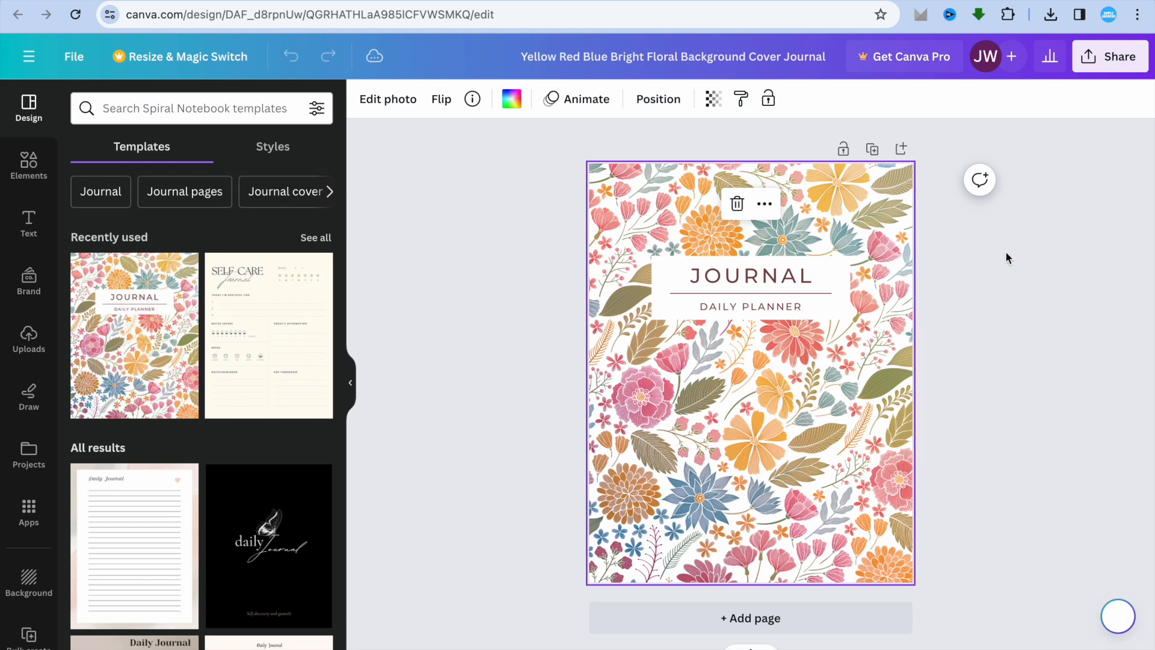
# Reopen the floral cover's download options and switch the file type to JPG, then back to PNG.
pyautogui.click(1106, 60)
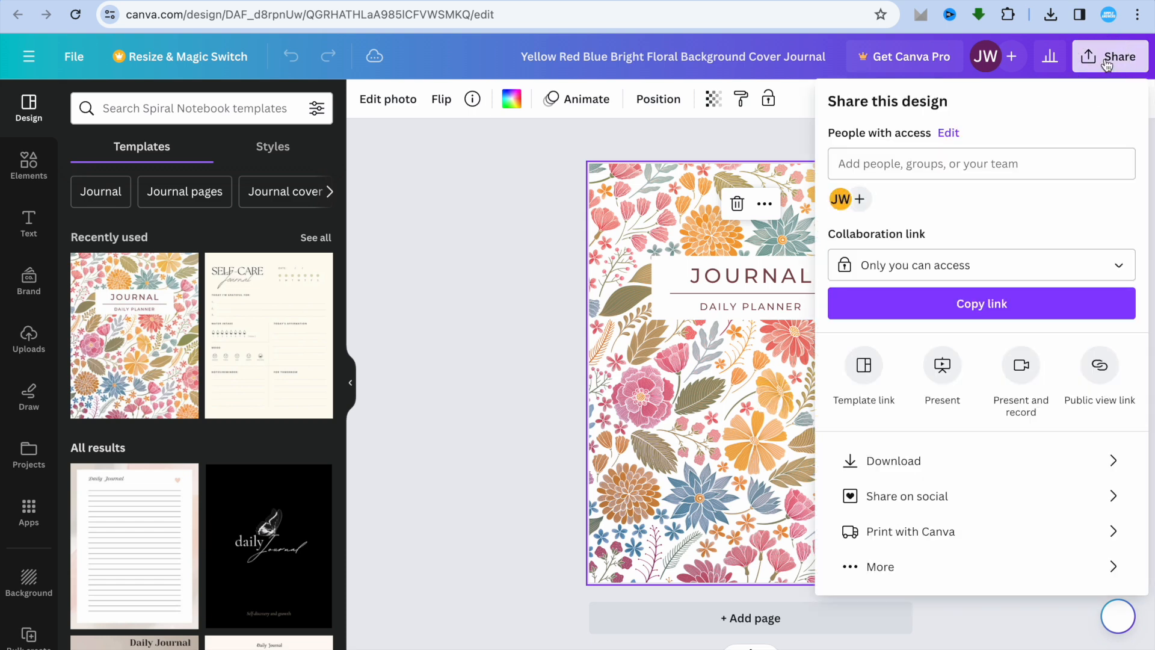
pyautogui.click(951, 468)
pyautogui.click(1010, 181)
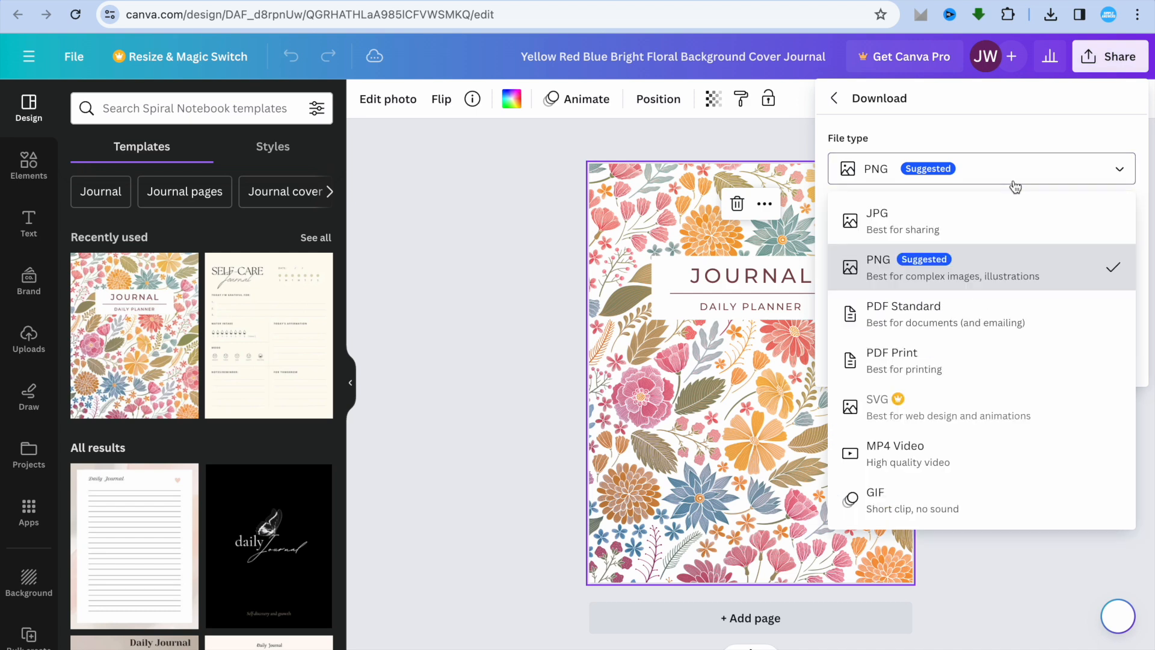
pyautogui.click(981, 242)
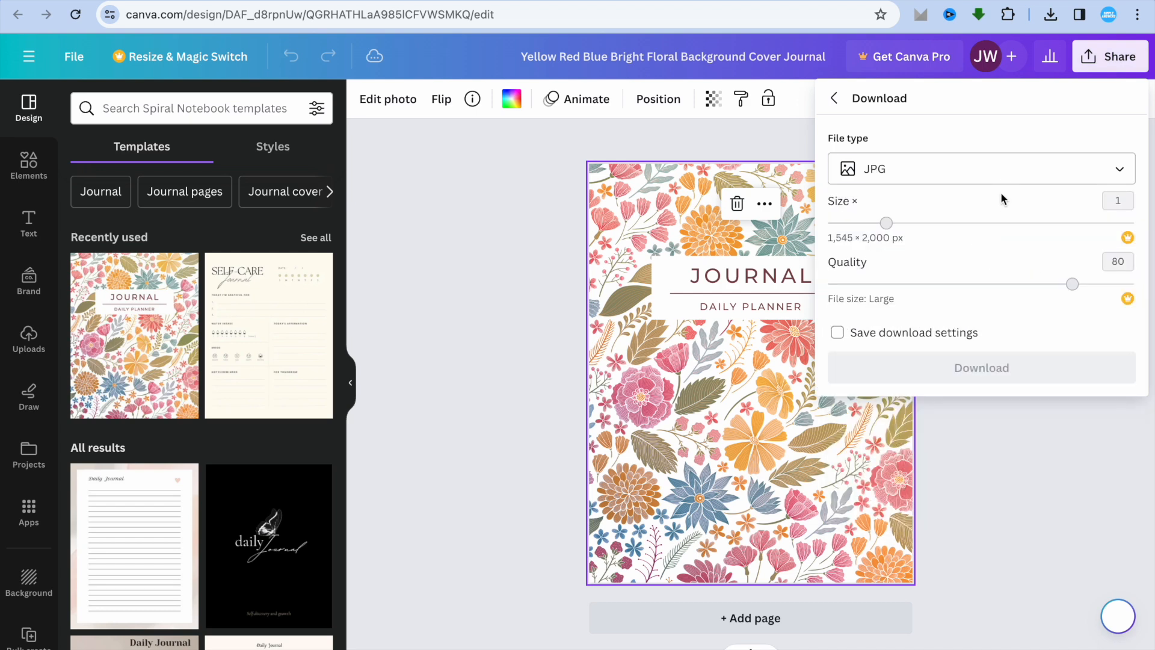
pyautogui.click(1004, 181)
pyautogui.click(981, 250)
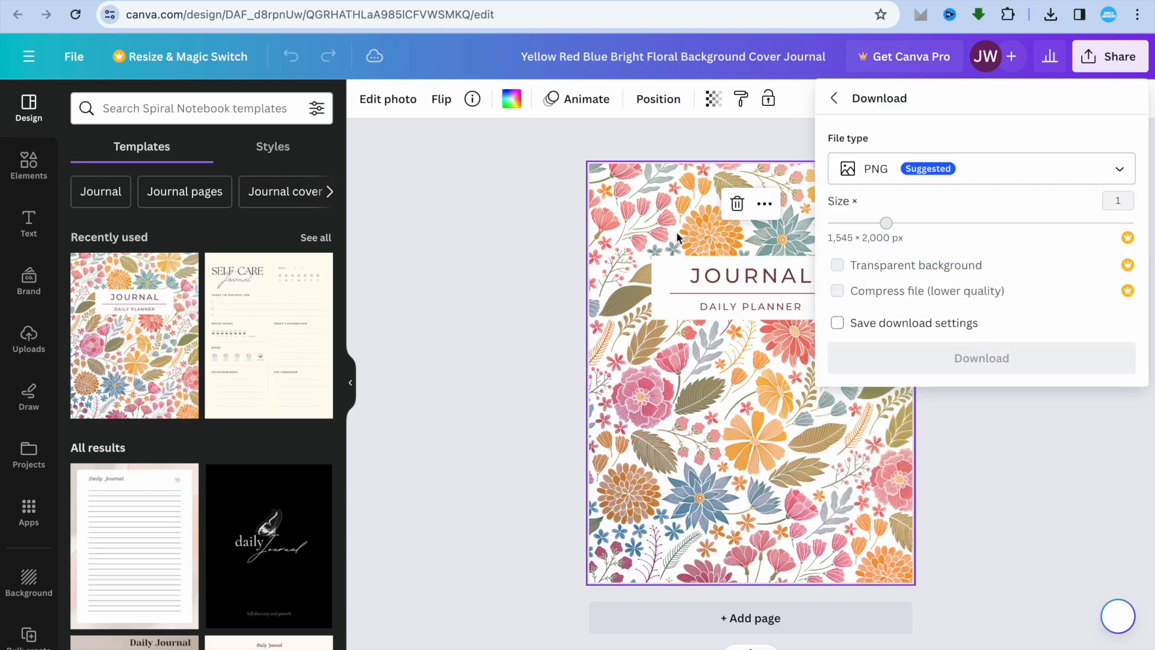
# Reload the floral cover design in the browser.
pyautogui.click(75, 17)
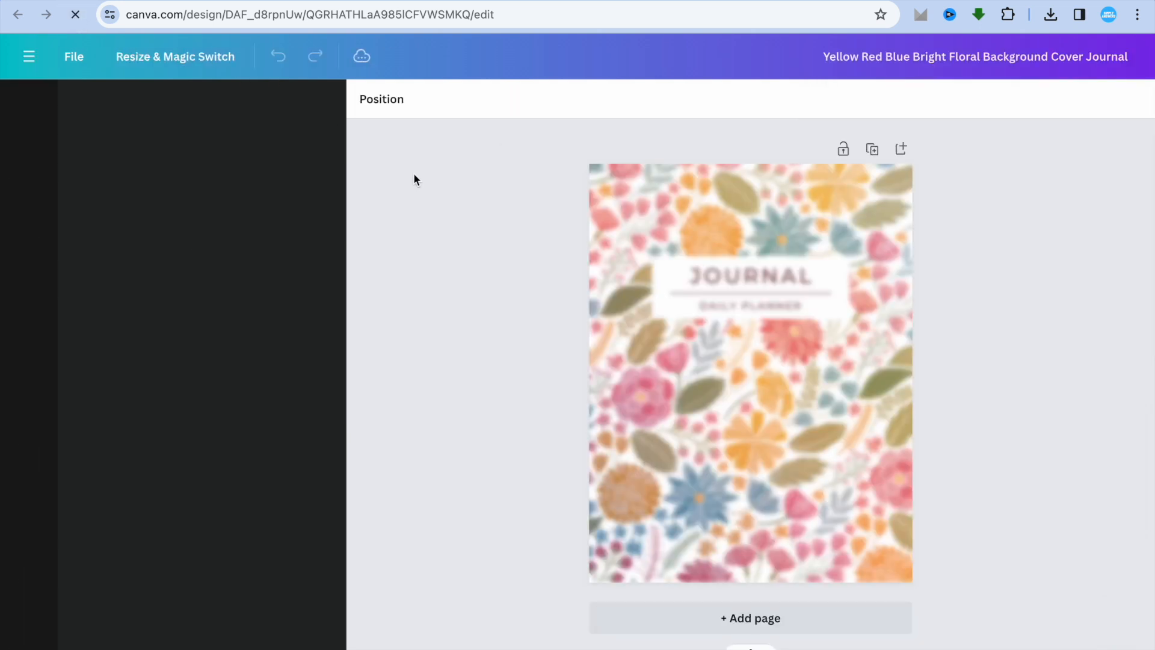
# Download the Yellow Red Blue Bright Floral Background Cover Journal design as a PNG at size 1.
pyautogui.click(1100, 69)
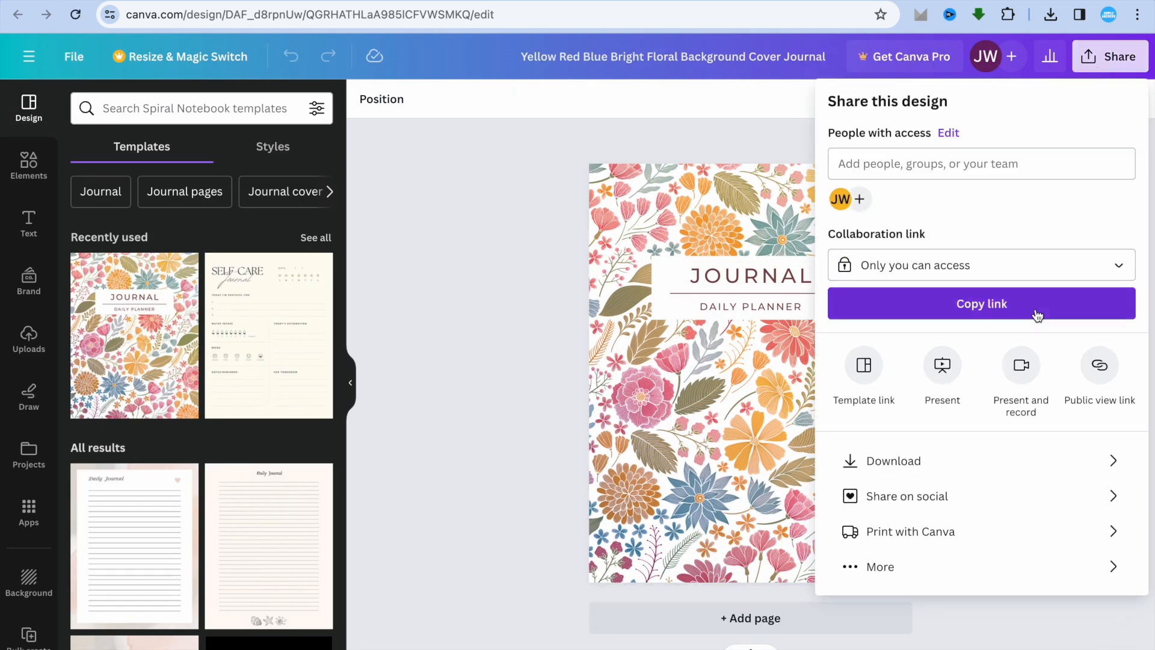
pyautogui.click(919, 460)
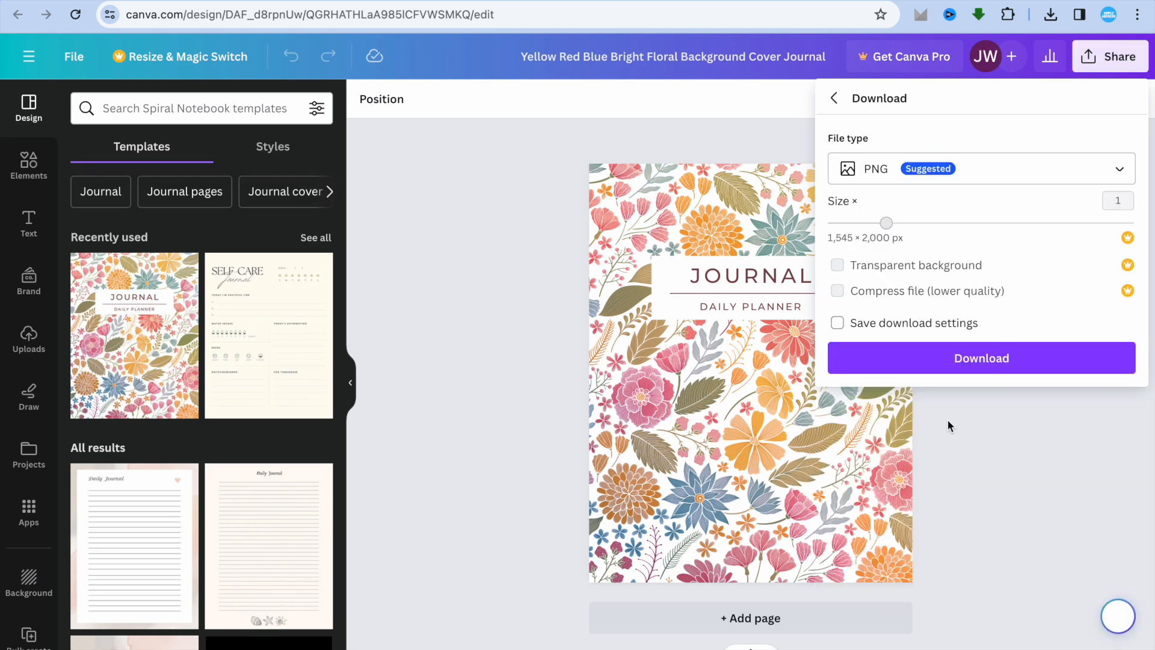
pyautogui.click(975, 359)
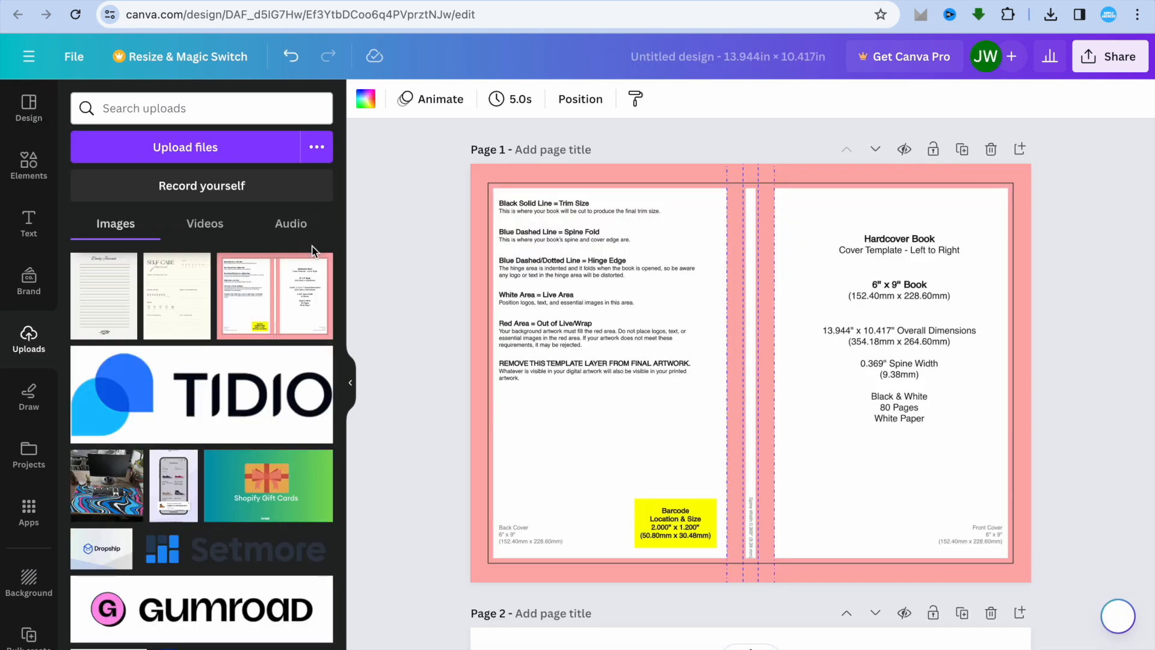
pyautogui.click(224, 160)
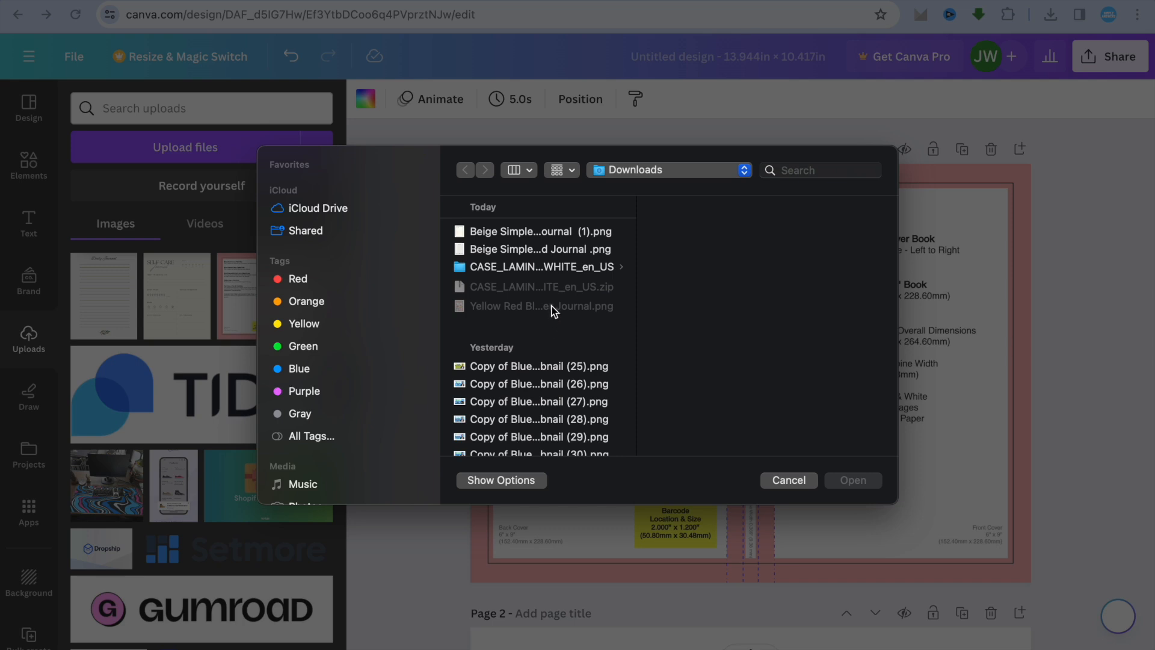
pyautogui.click(553, 237)
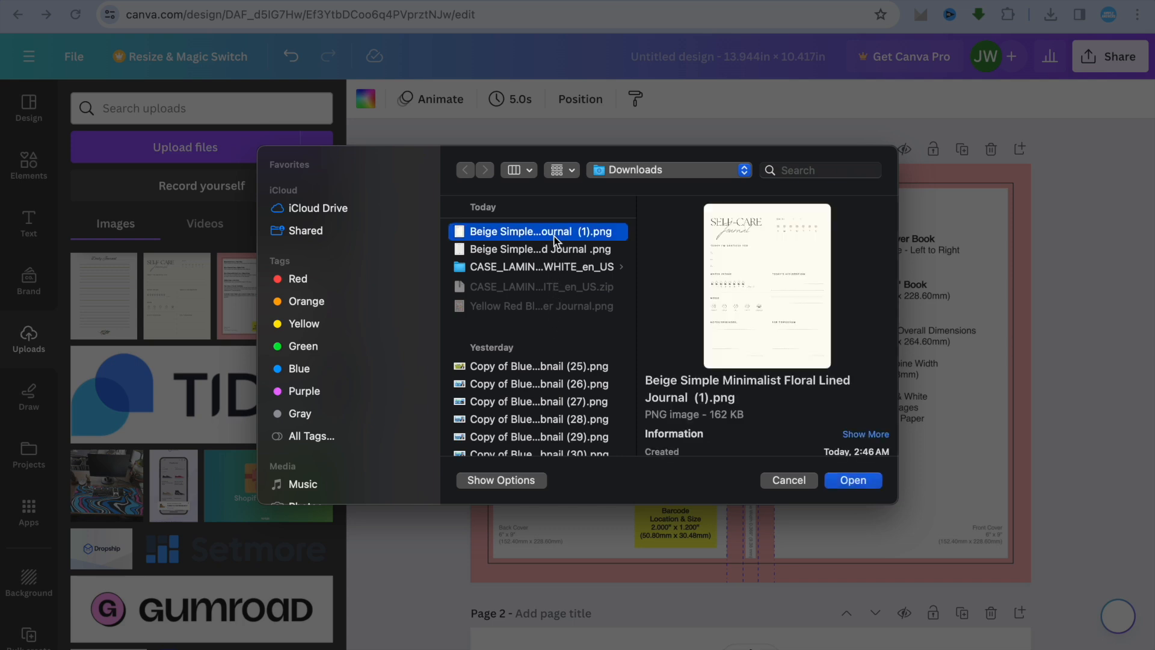
pyautogui.click(550, 256)
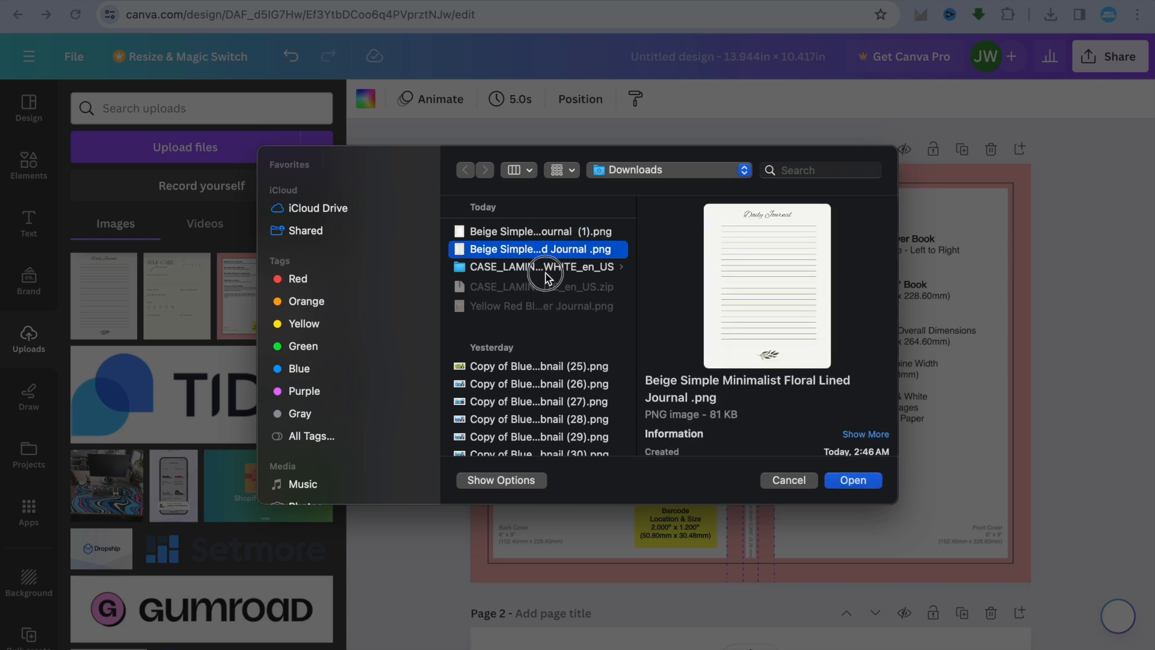
pyautogui.click(545, 272)
pyautogui.click(788, 480)
# Upload Yellow Red Blue Bright Floral Background Cover Journal.png and place it over the front cover area on page 1.
pyautogui.click(249, 152)
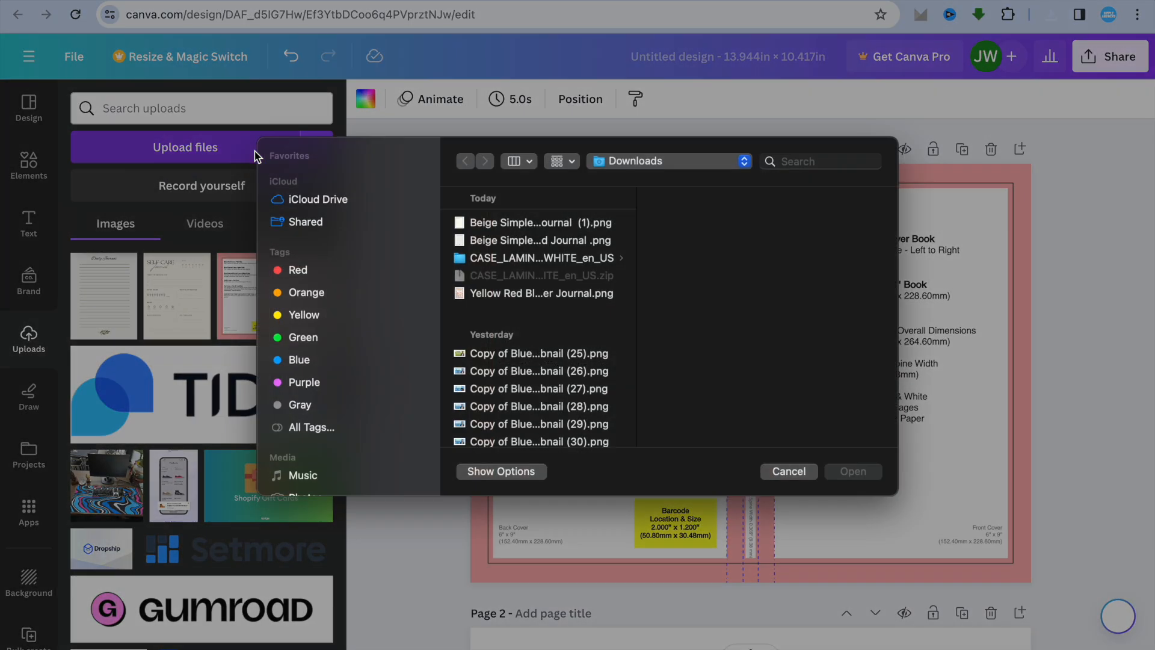
pyautogui.click(557, 309)
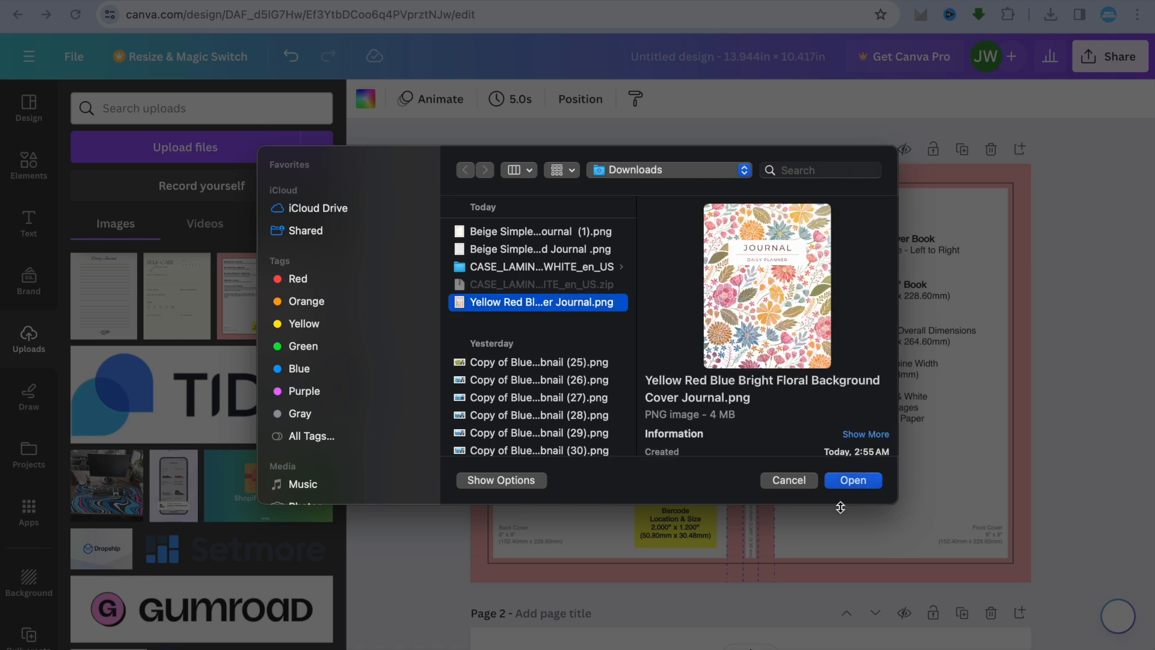
pyautogui.click(851, 485)
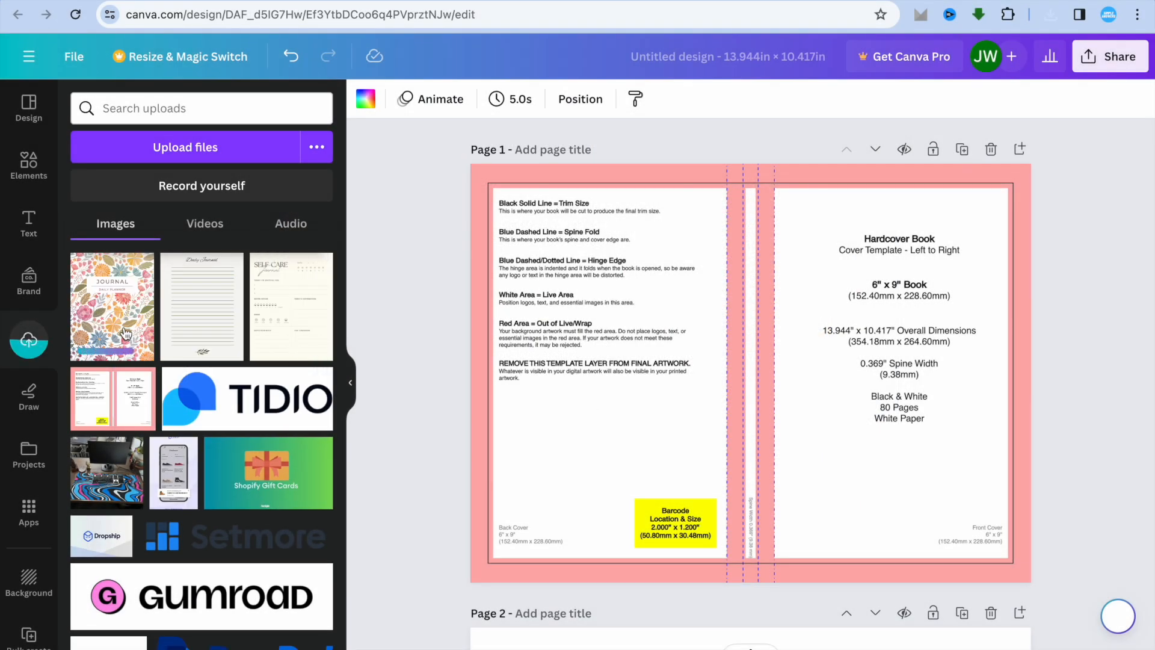
pyautogui.moveTo(132, 340); pyautogui.dragTo(829, 294)
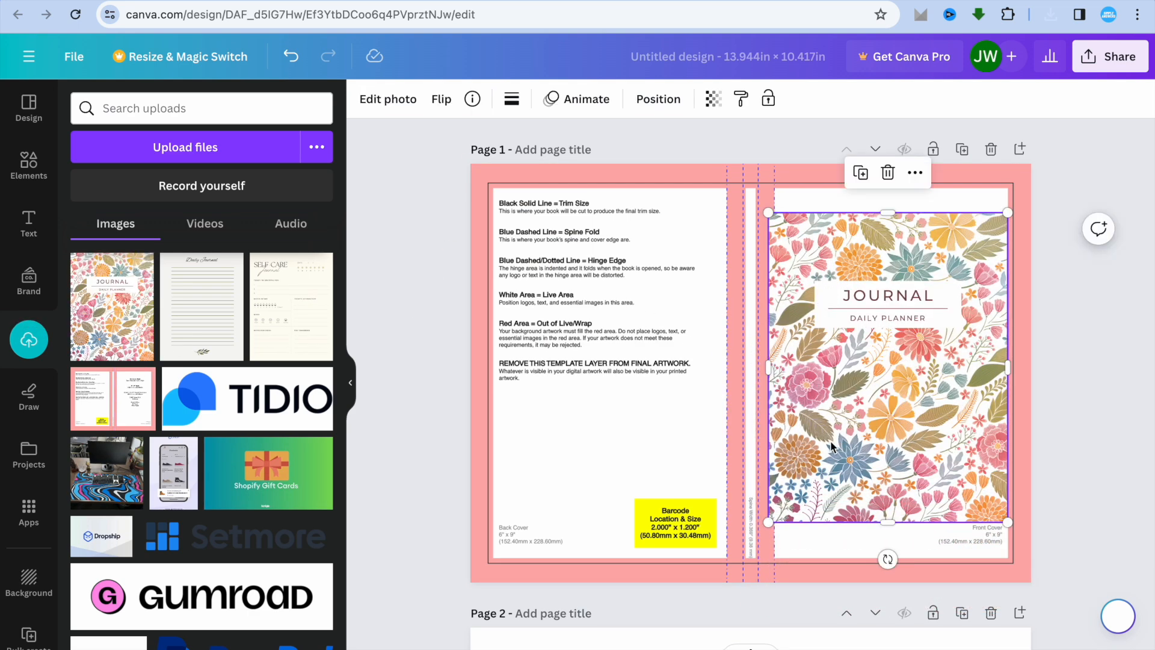
# Resize the floral cover image from its edges so it fills the template's front cover area.
pyautogui.moveTo(771, 515); pyautogui.dragTo(776, 514)
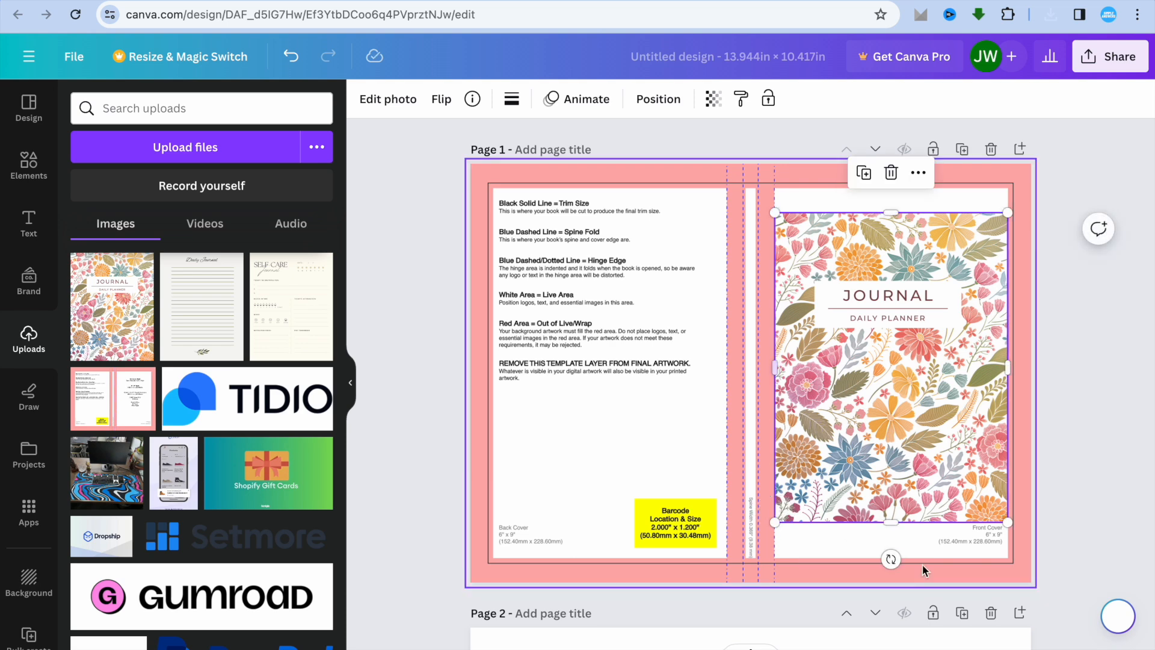
pyautogui.moveTo(891, 522); pyautogui.dragTo(897, 558)
pyautogui.moveTo(890, 214); pyautogui.dragTo(890, 185)
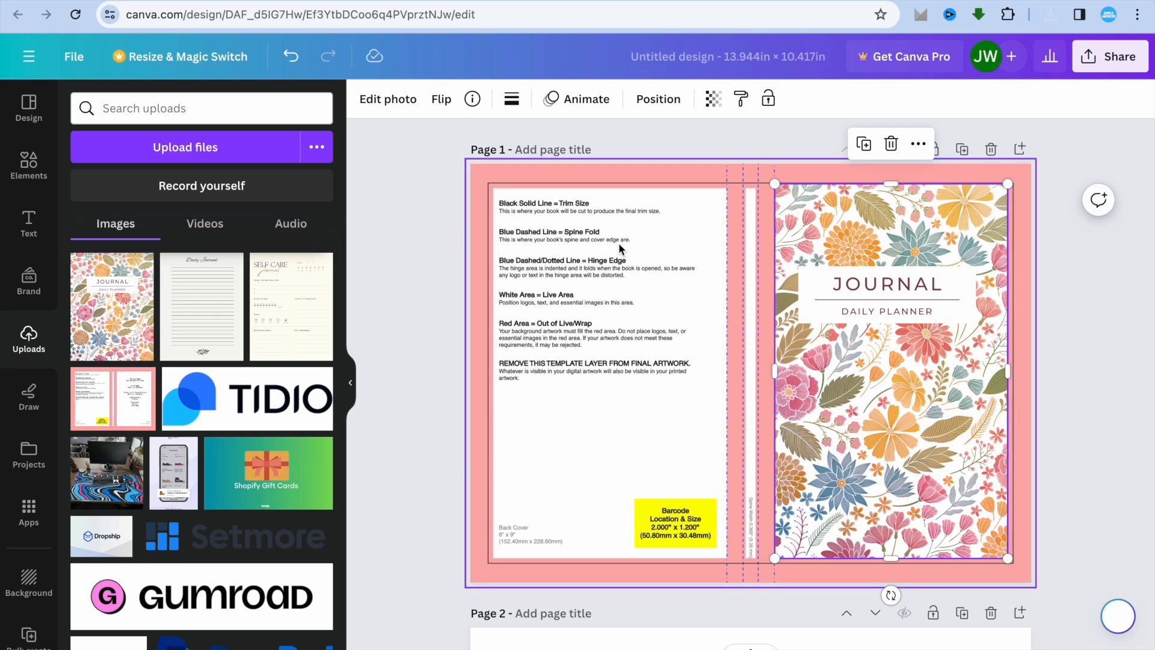
# Set the transparency of the KDP template image on page 1 to 0.
pyautogui.click(502, 177)
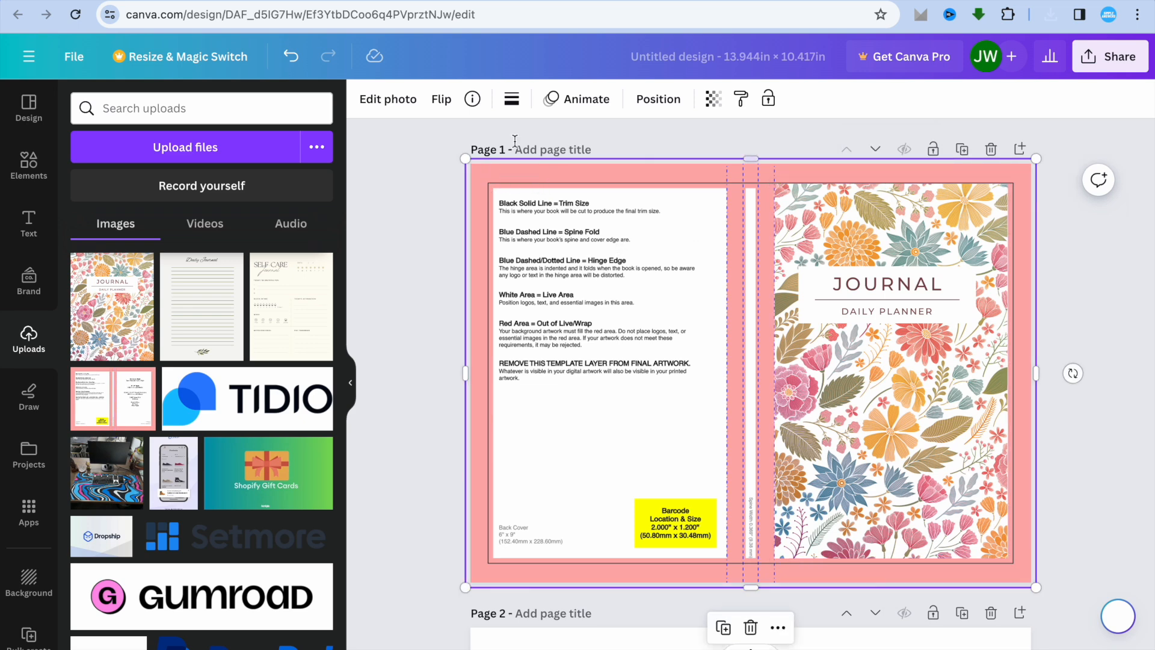
pyautogui.click(709, 100)
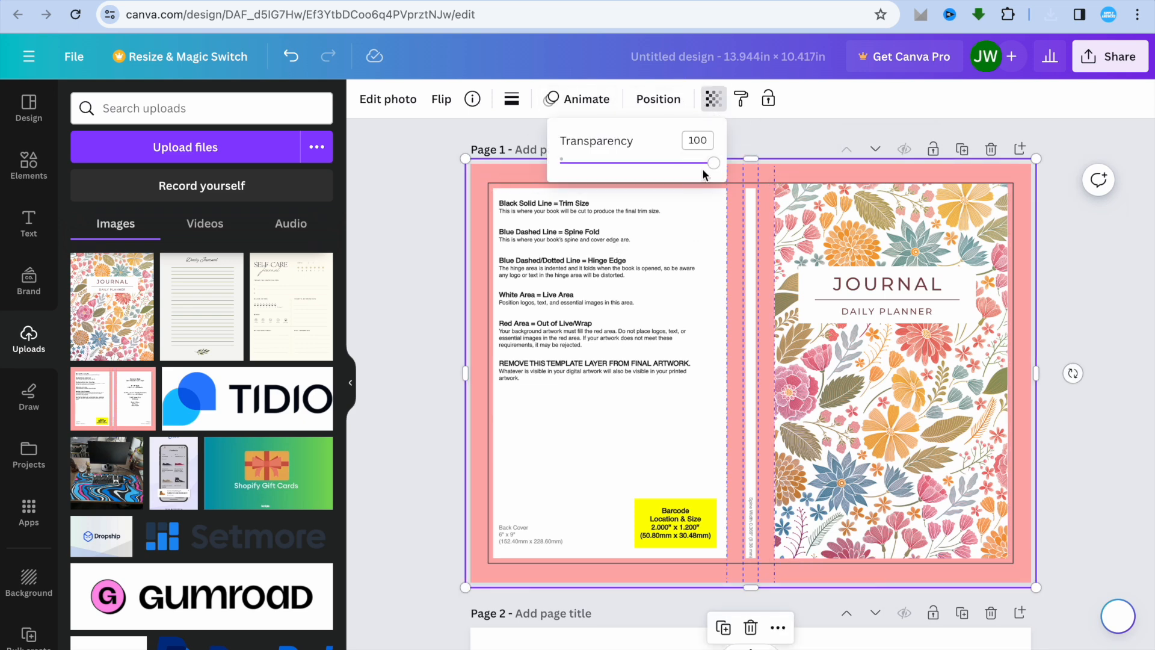
pyautogui.moveTo(711, 164); pyautogui.dragTo(549, 172)
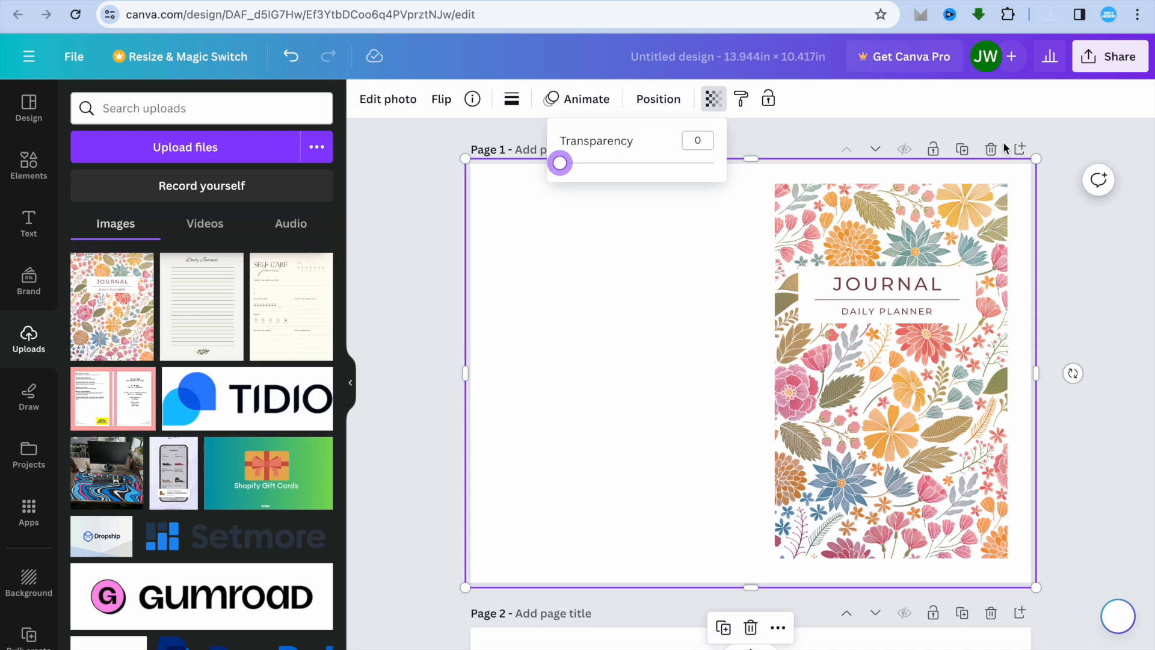
pyautogui.click(963, 118)
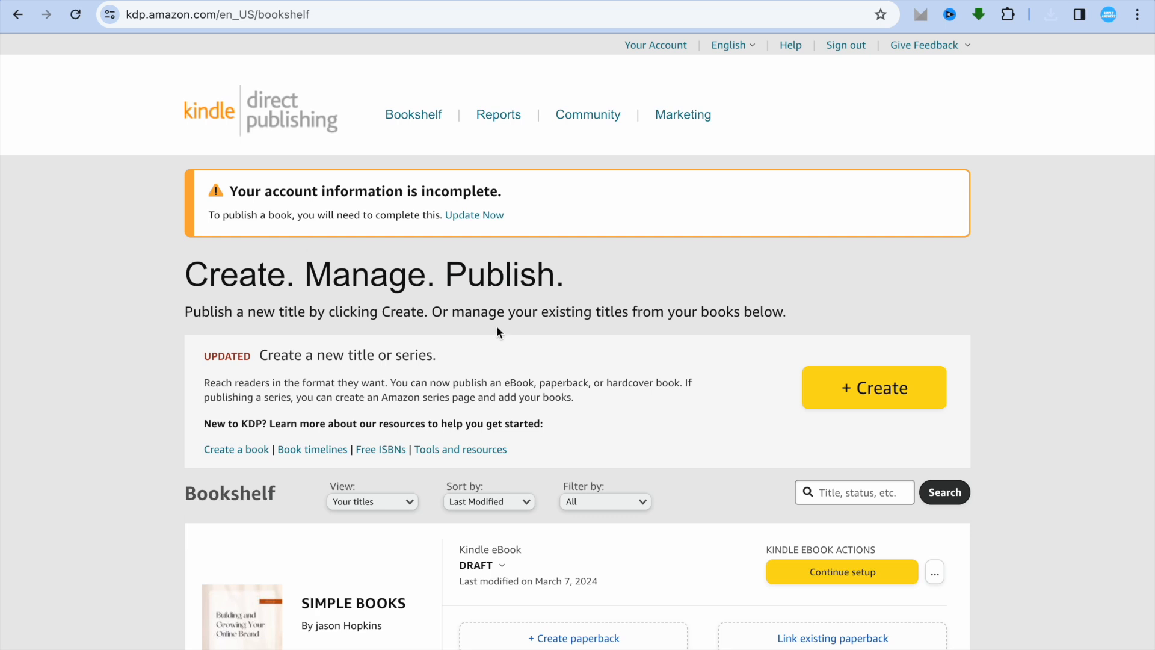
# Switch to Kindle Direct Publishing and start a new hardcover title from the bookshelf.
pyautogui.click(864, 397)
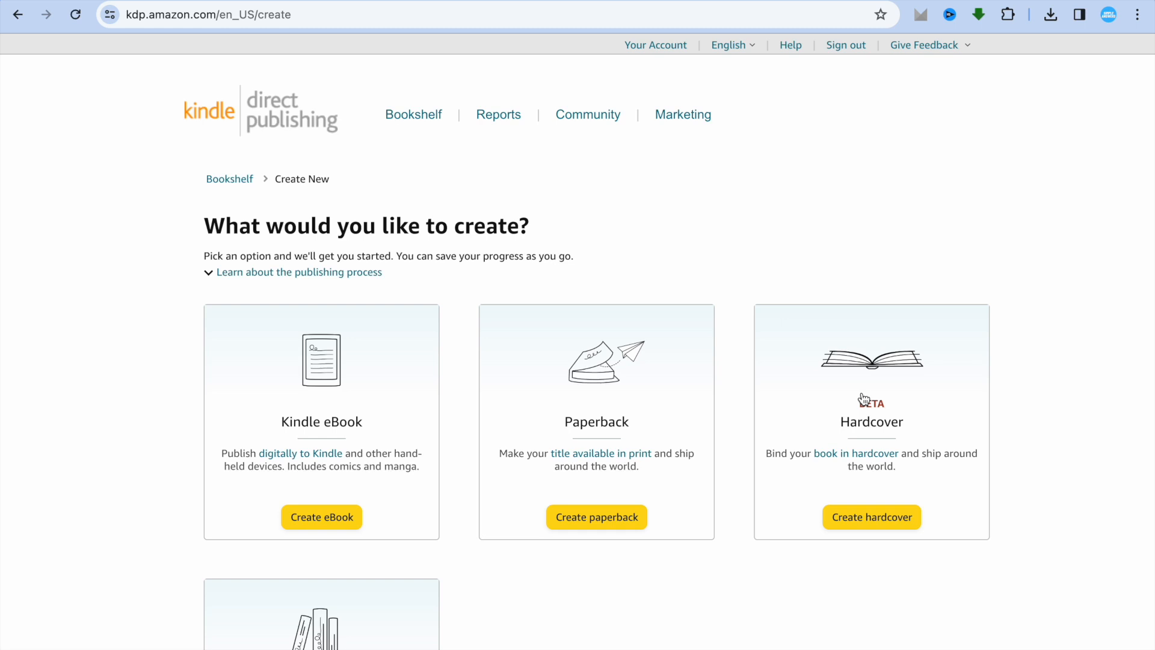
pyautogui.scroll(-3, 864, 398)
pyautogui.click(888, 441)
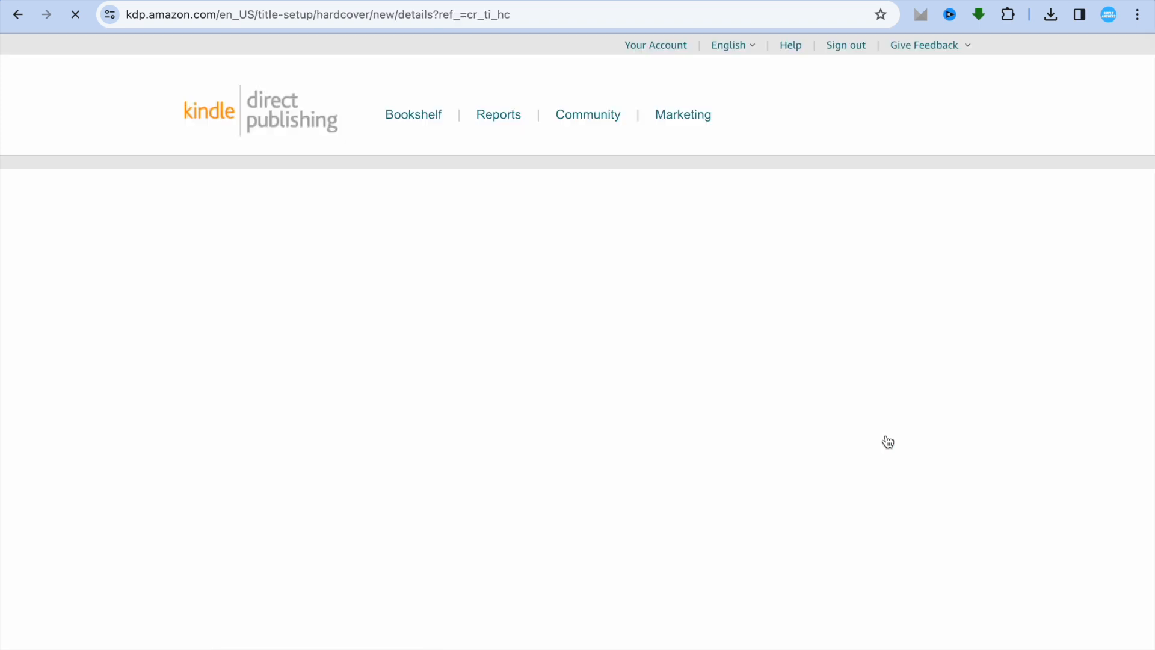
# Enter "journal for writing" as the book title in the hardcover details.
pyautogui.scroll(-4, 887, 438)
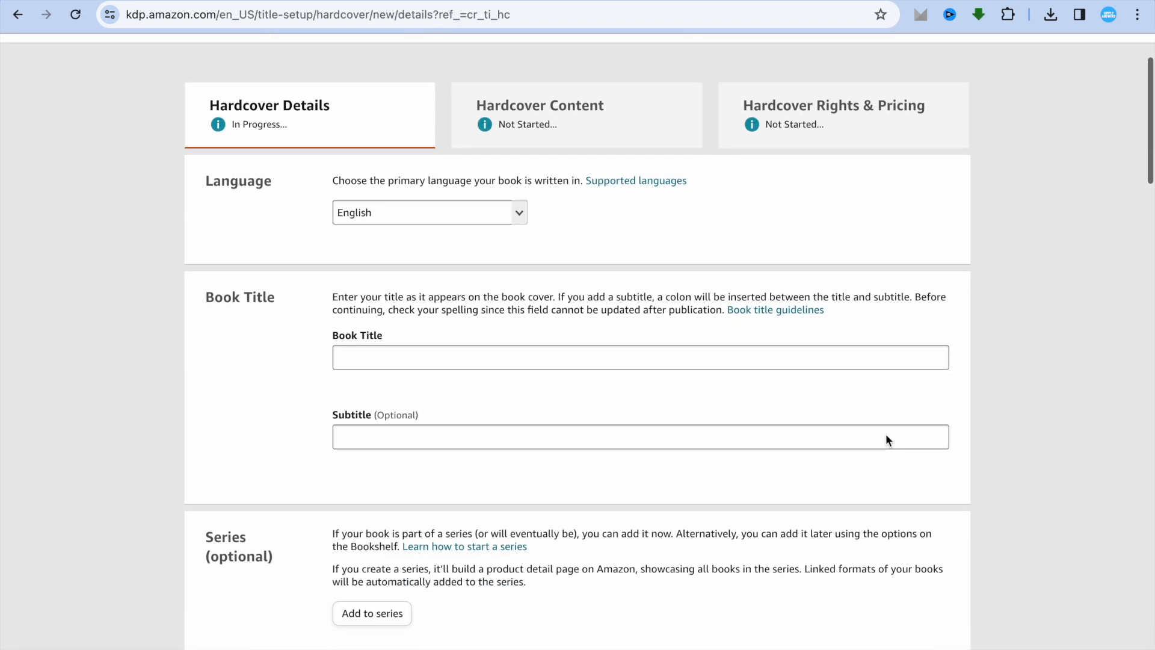
pyautogui.click(493, 238)
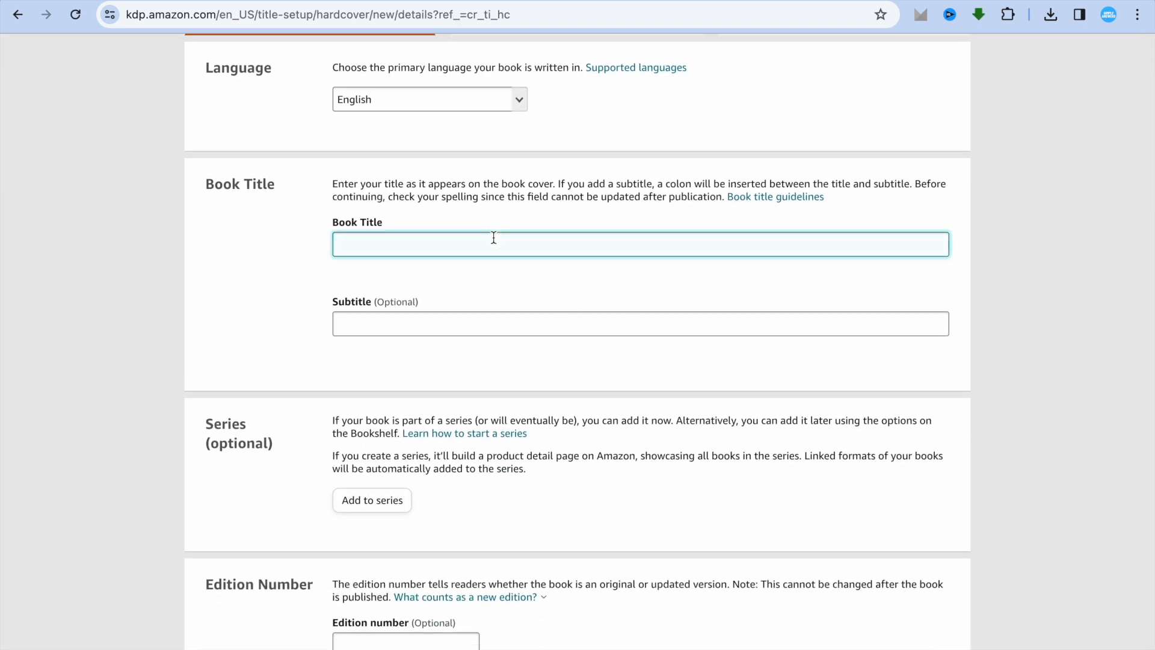
pyautogui.write('journal for writing')
# Fill in the primary author's name using the first saved autofill suggestion.
pyautogui.scroll(-10, 518, 355)
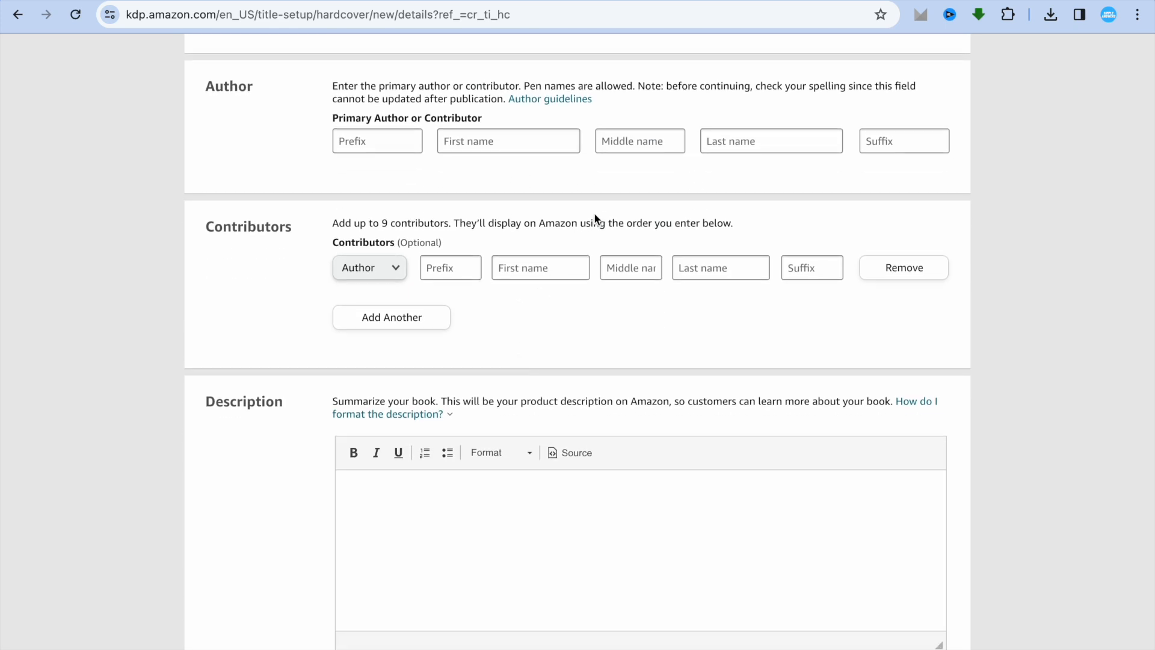
pyautogui.click(444, 143)
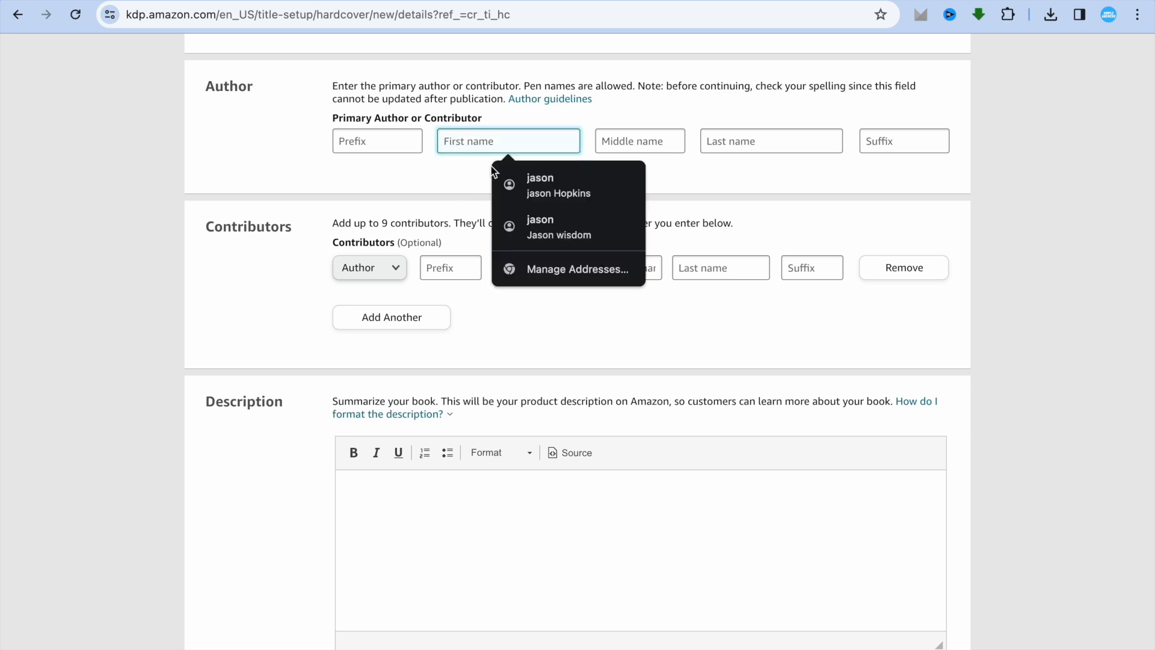
pyautogui.click(525, 192)
# Enter the book description "this is a journal for writing.".
pyautogui.scroll(-4, 514, 421)
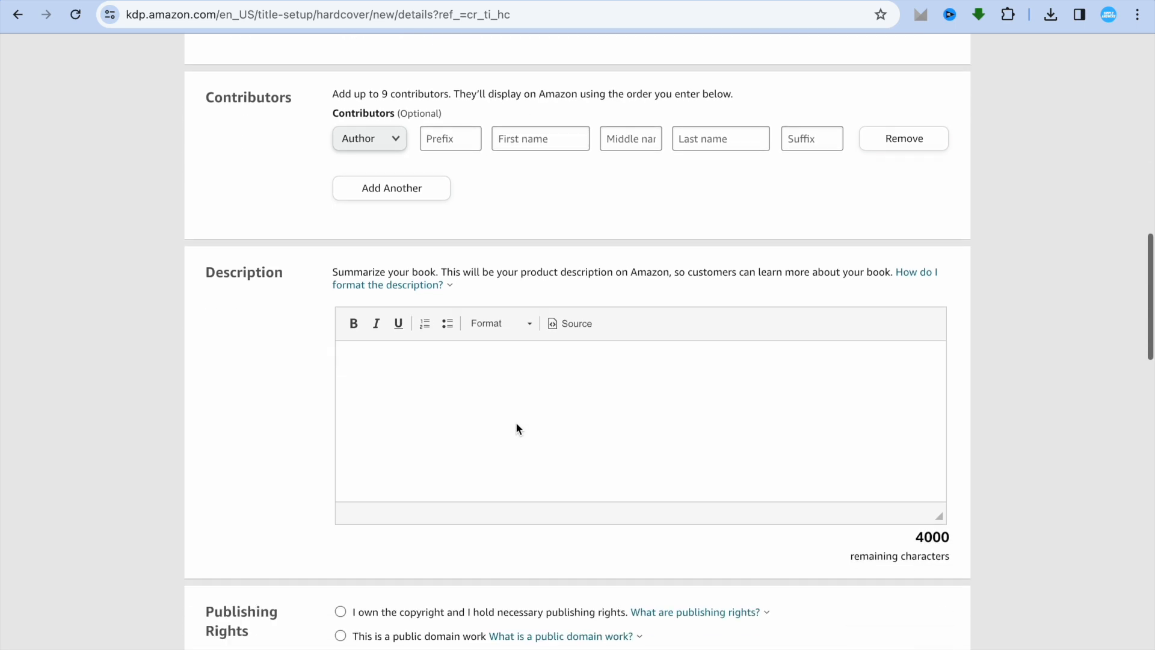
pyautogui.click(431, 314)
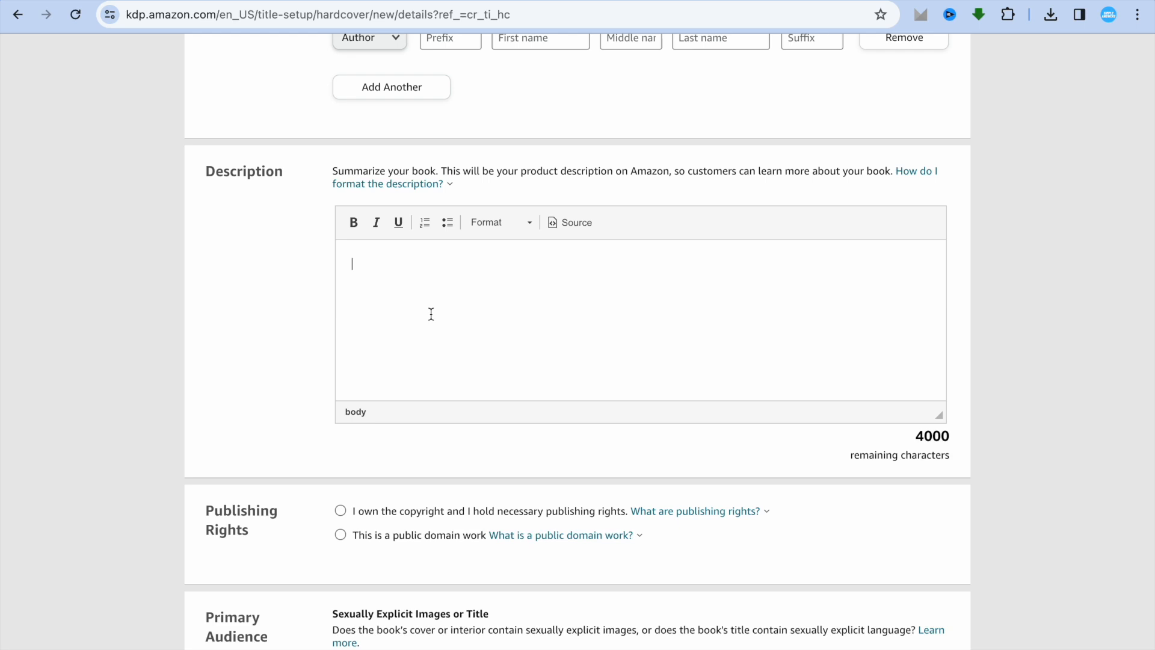
pyautogui.write('this is a ')
pyautogui.write('journal ')
pyautogui.write(' for writi')
pyautogui.write('nf')
pyautogui.write('g')
pyautogui.write('.')
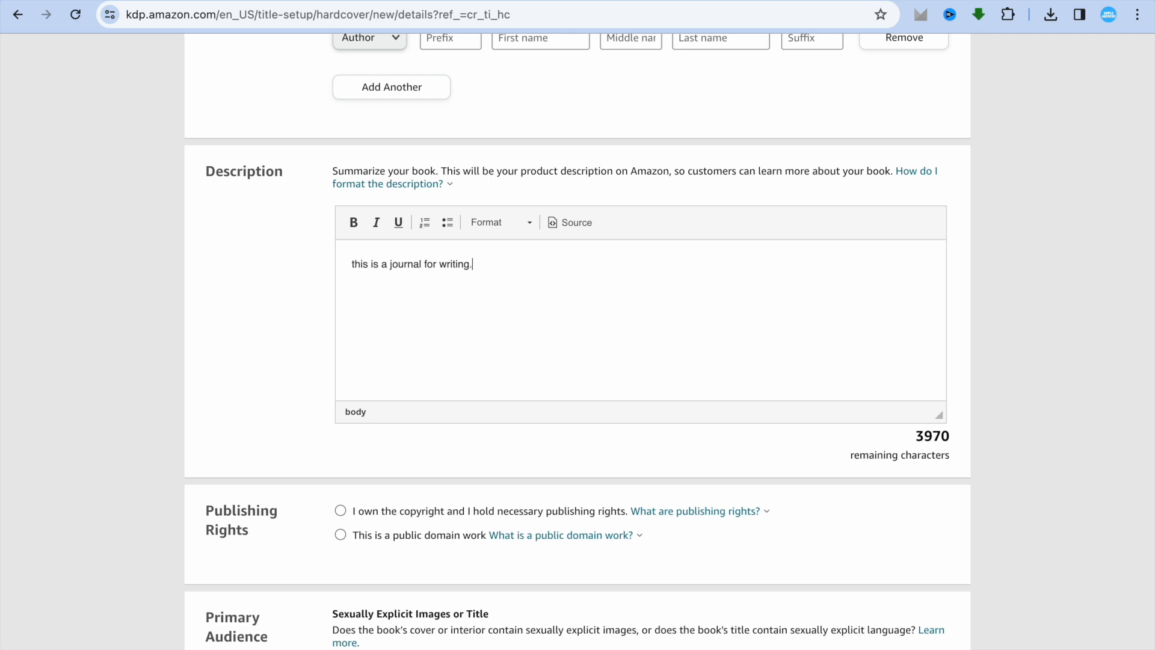
# Declare ownership of the copyright and publishing rights, and answer No to sexually explicit images or title.
pyautogui.scroll(-4, 489, 394)
pyautogui.click(340, 291)
pyautogui.scroll(-1, 447, 375)
pyautogui.scroll(-3, 446, 375)
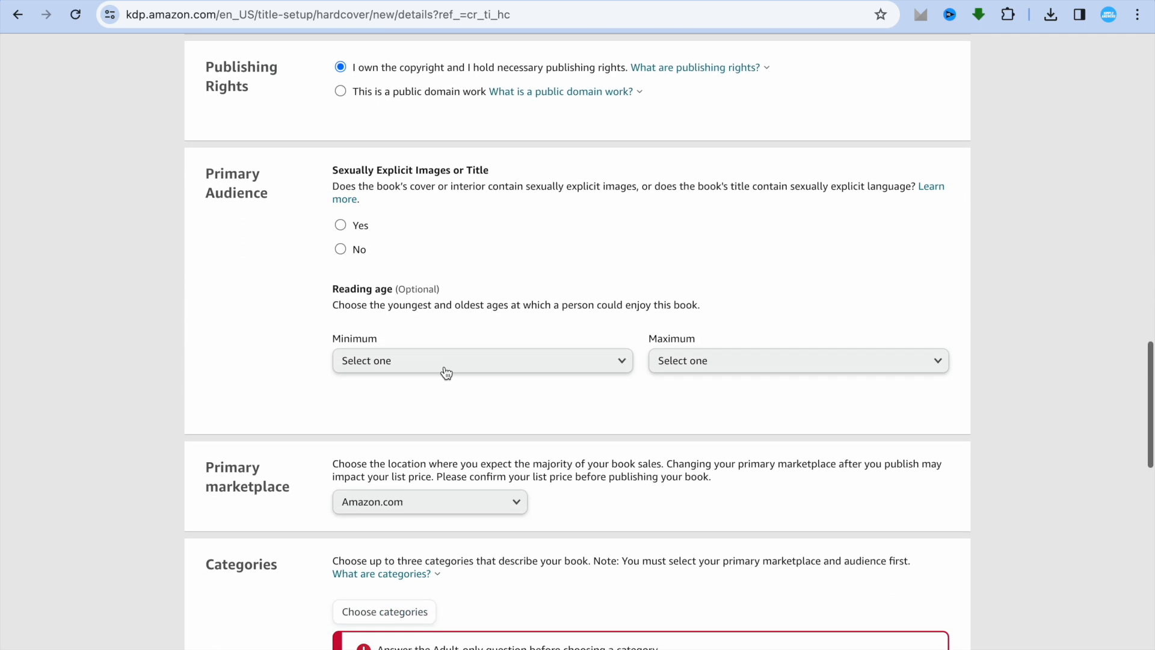
pyautogui.click(341, 251)
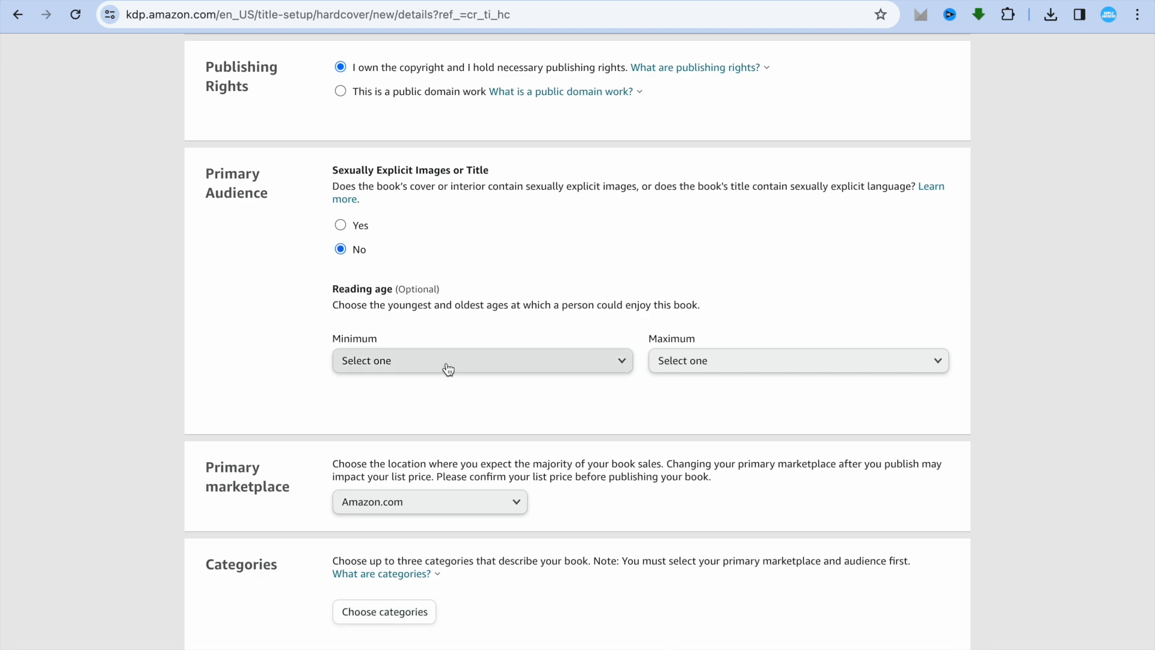
# Check the available options for the book's primary marketplace.
pyautogui.scroll(-7, 448, 368)
pyautogui.scroll(2, 448, 397)
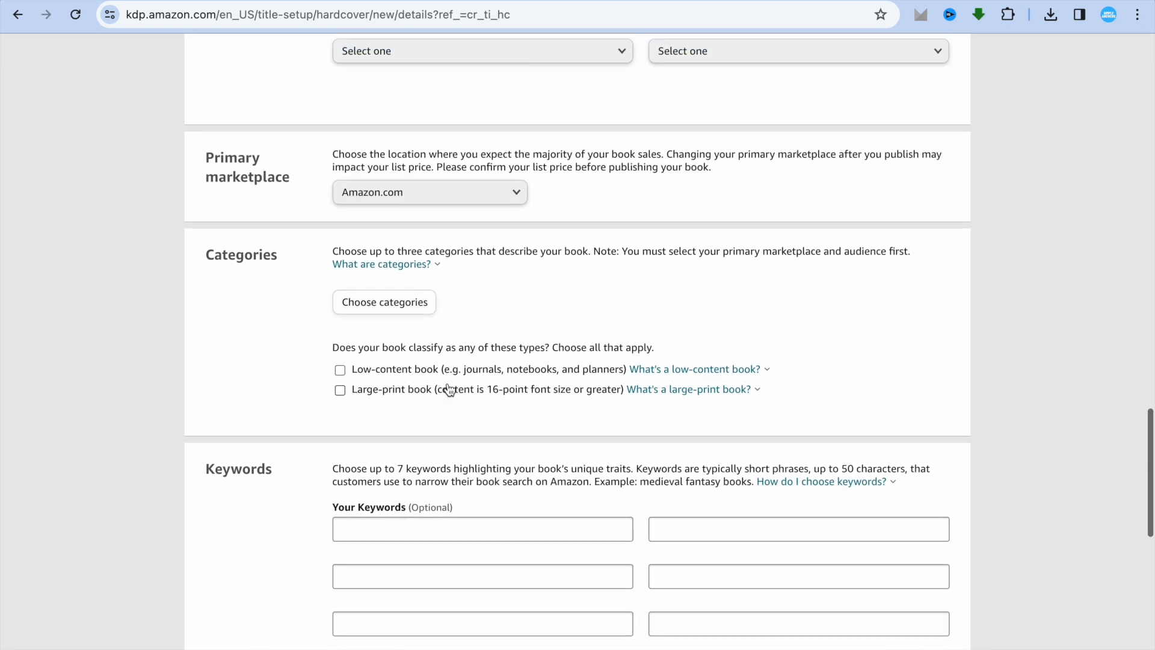
pyautogui.click(508, 199)
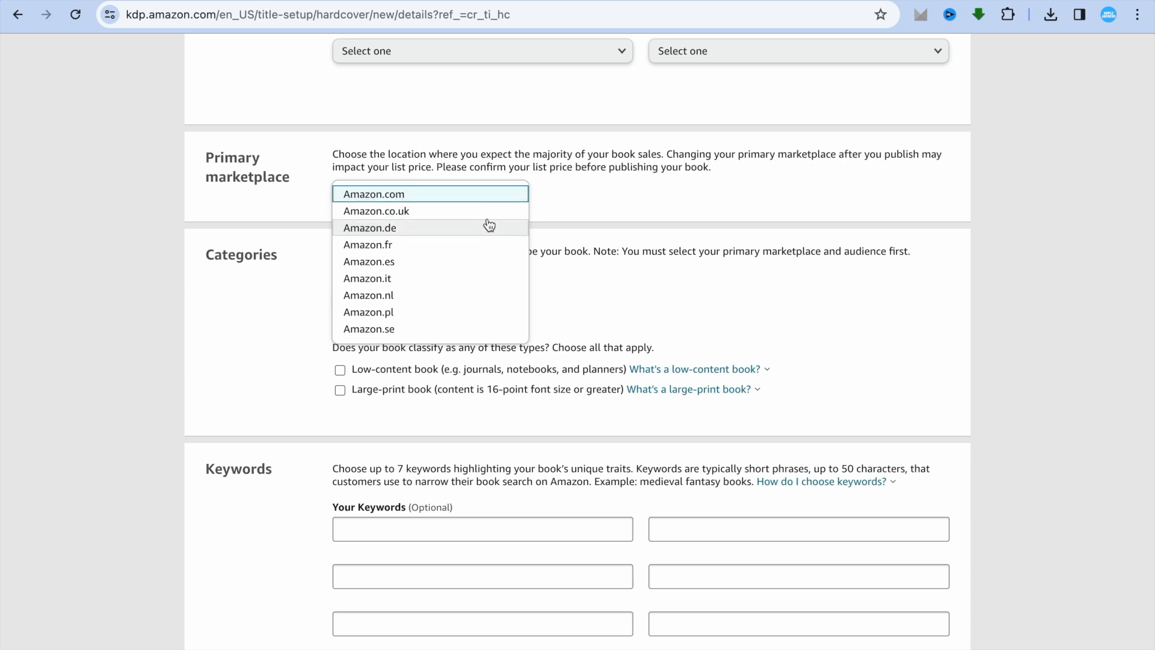
pyautogui.click(593, 257)
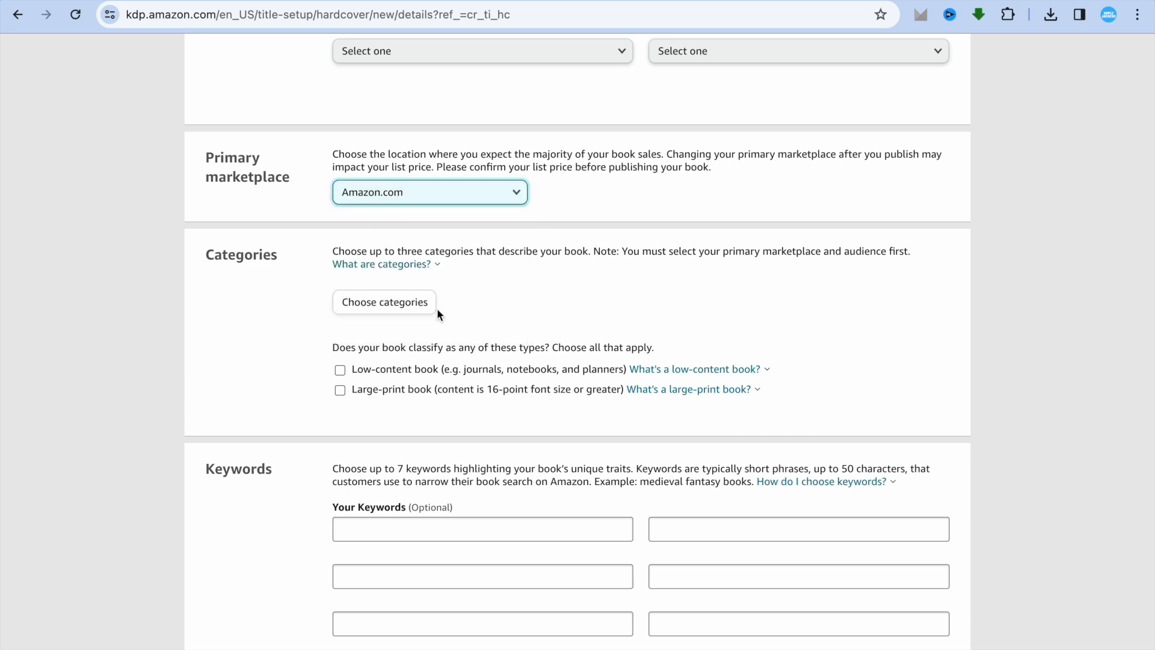
# Choose the category Children's Books with the Action & Adventure placement and save the book's categories.
pyautogui.click(421, 305)
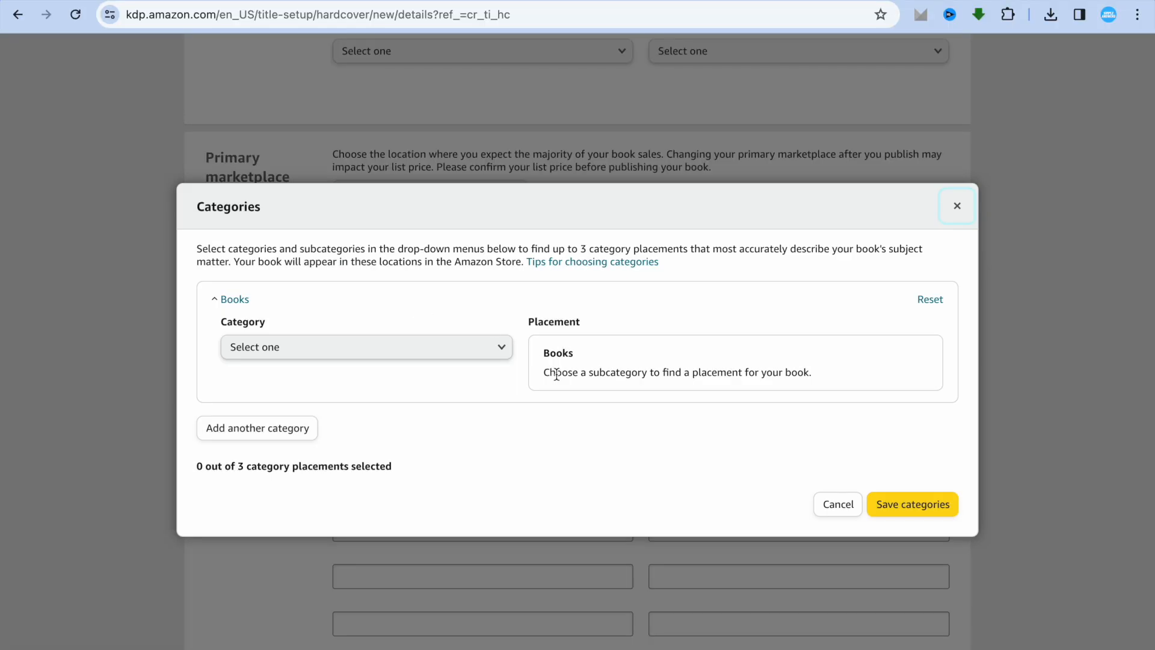
pyautogui.click(498, 356)
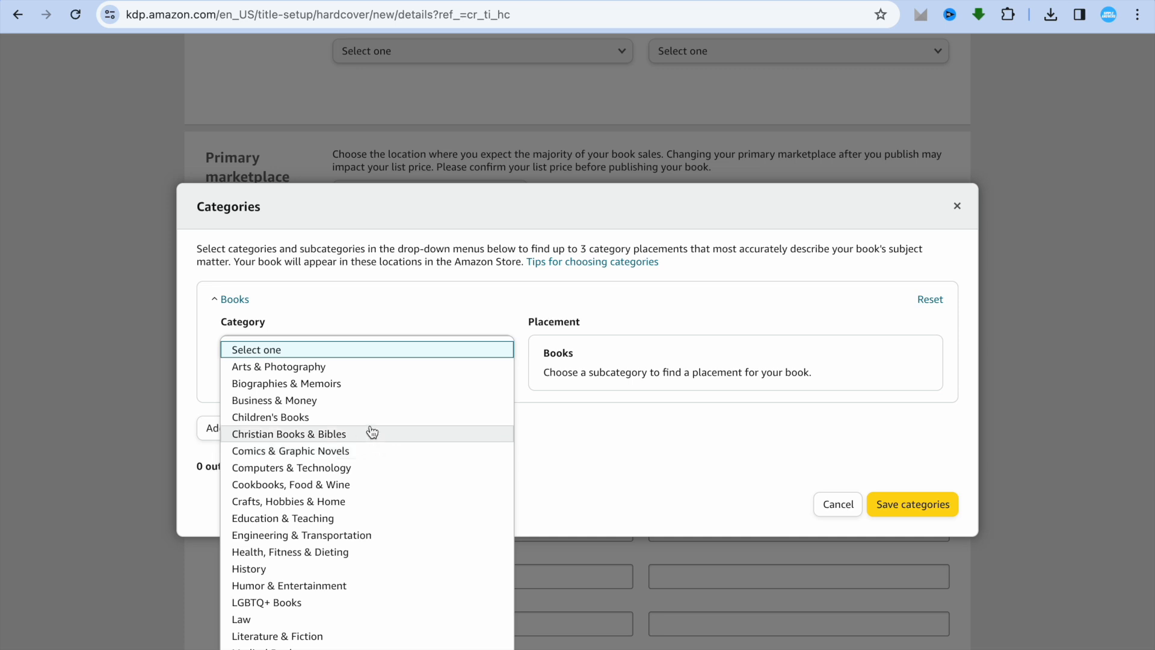
pyautogui.click(332, 419)
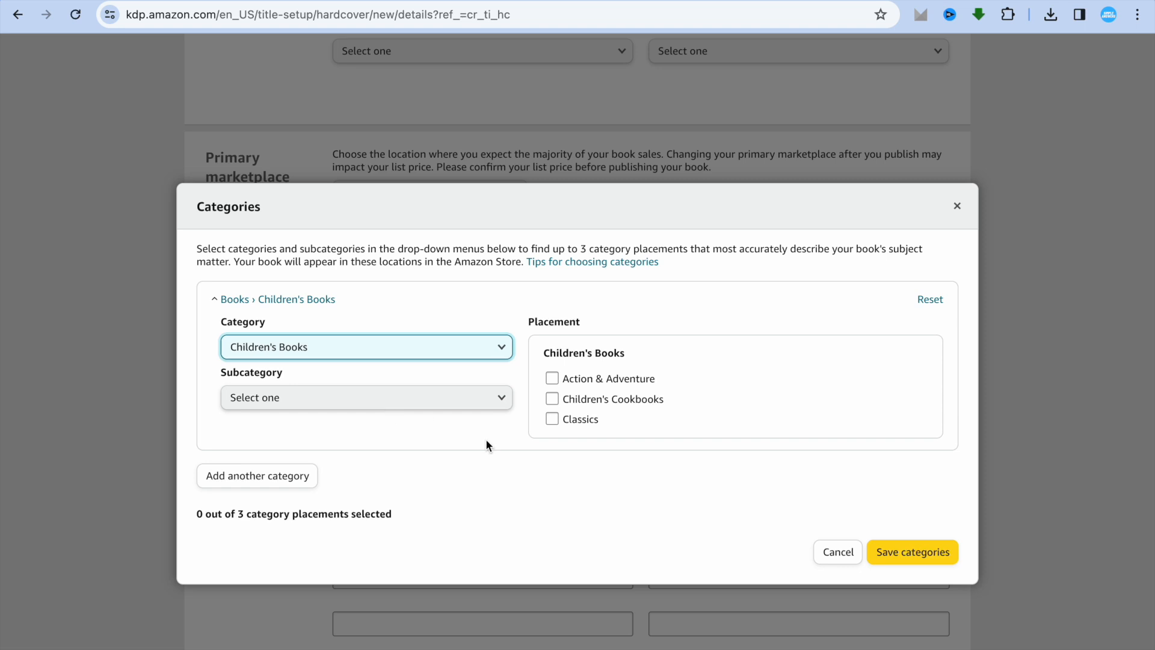
pyautogui.click(553, 379)
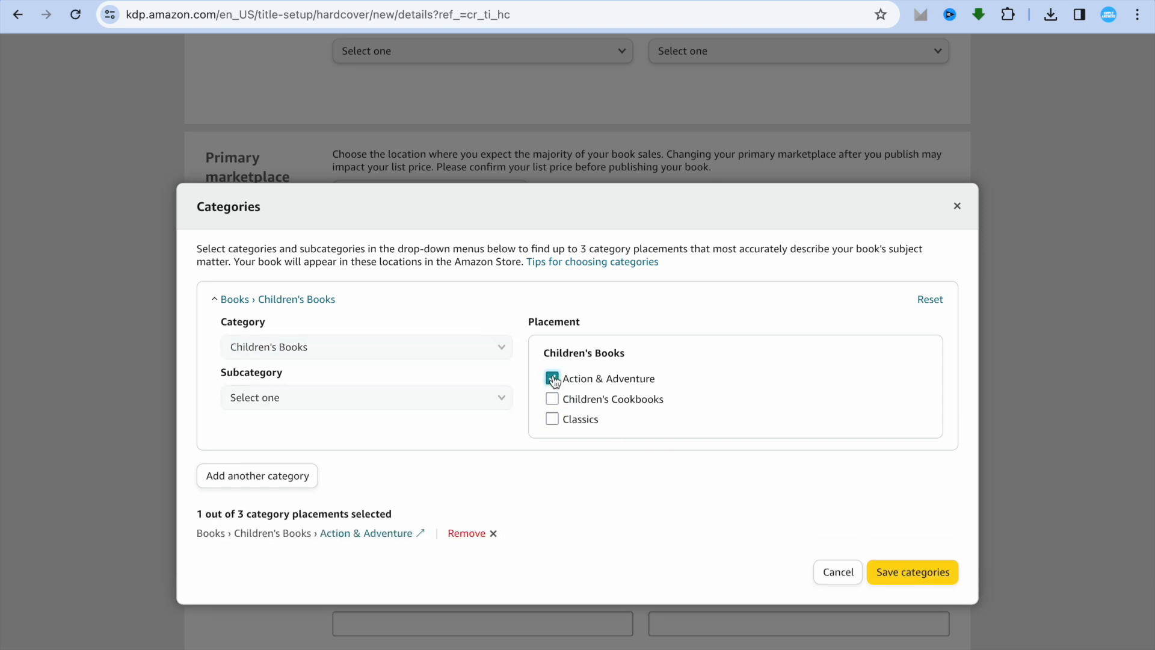
pyautogui.click(916, 576)
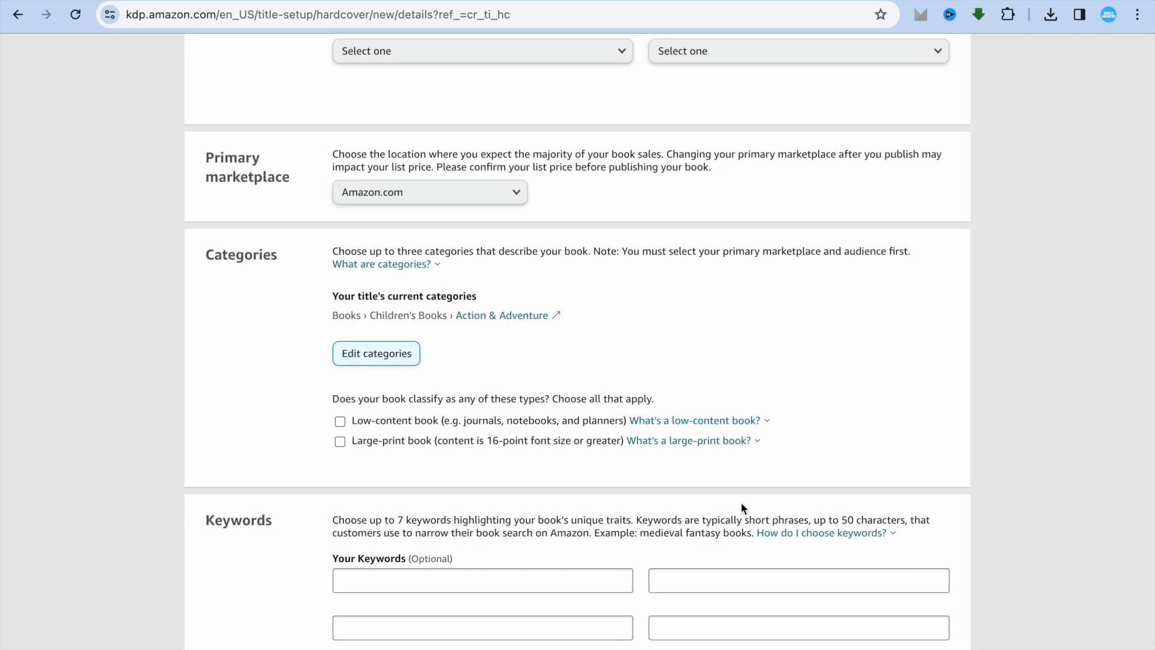
# Classify the book as a low-content book, then save the hardcover details and continue to the content section.
pyautogui.click(340, 421)
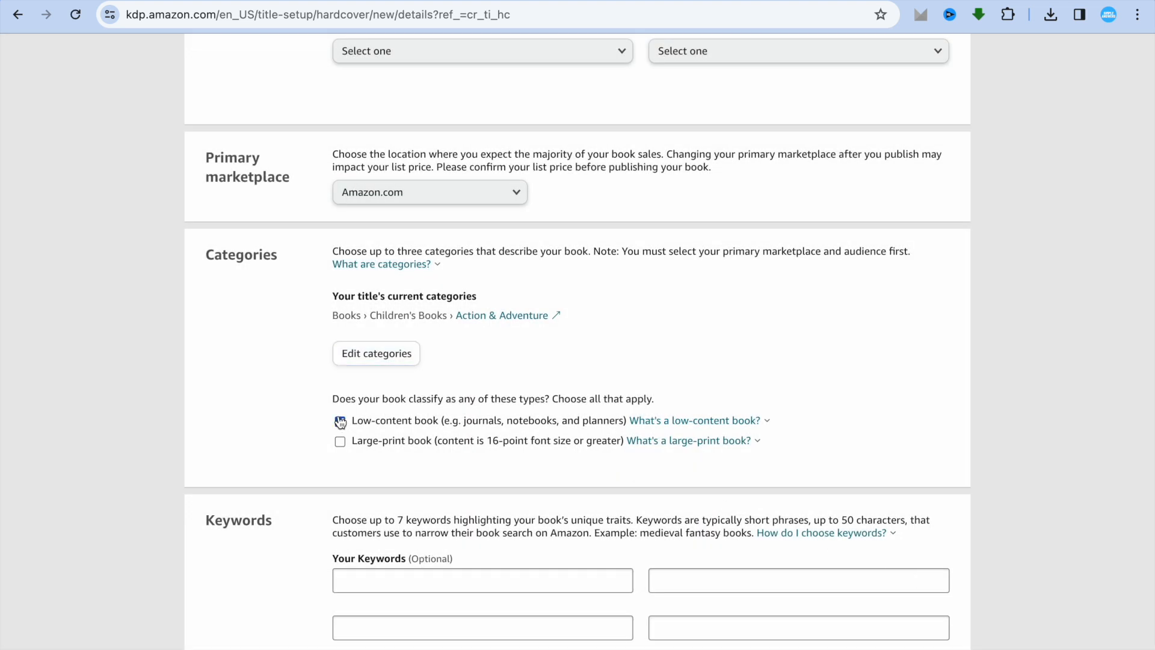
pyautogui.scroll(-6, 475, 455)
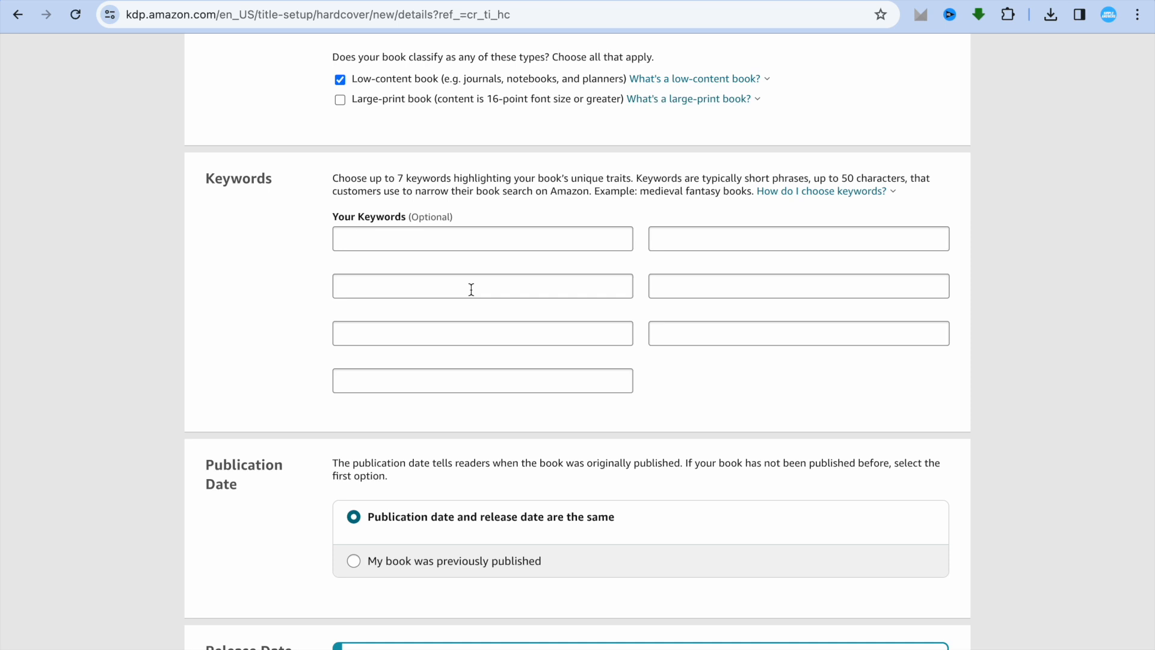
pyautogui.scroll(-1, 469, 285)
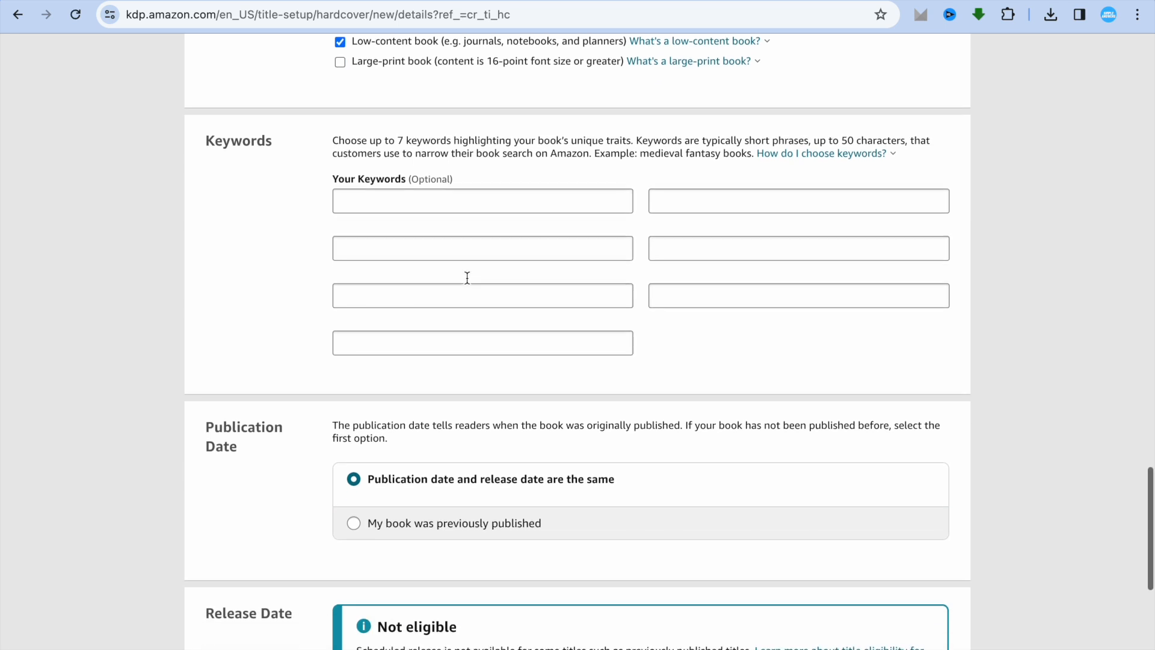
pyautogui.scroll(-3, 467, 277)
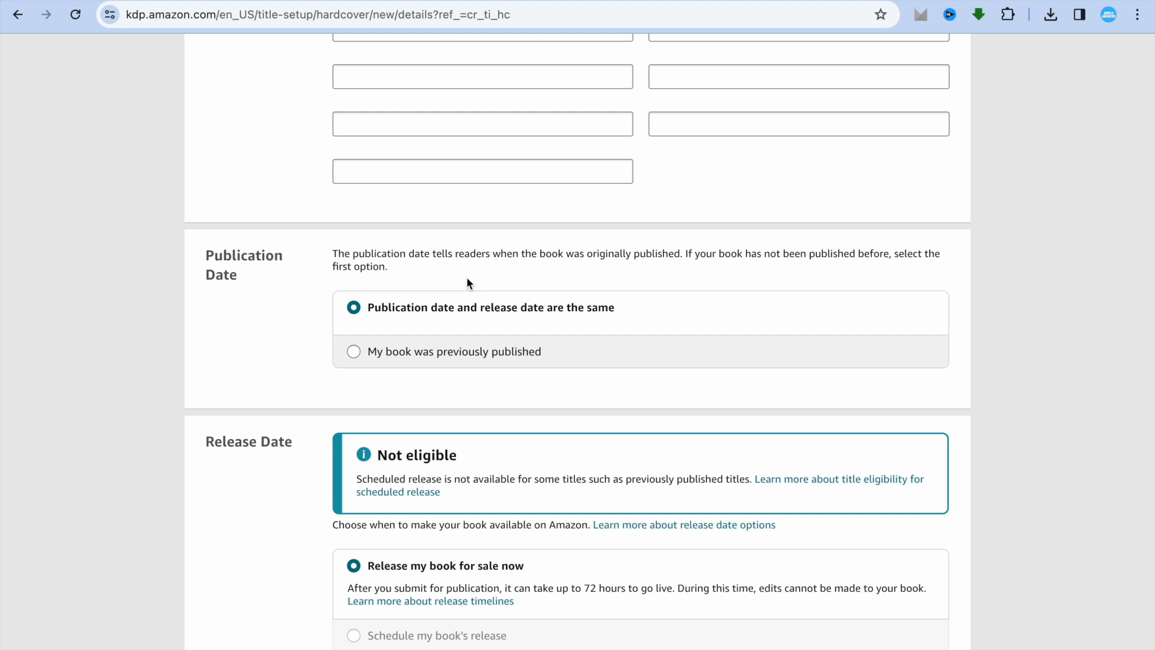
pyautogui.scroll(-5, 467, 283)
pyautogui.click(828, 400)
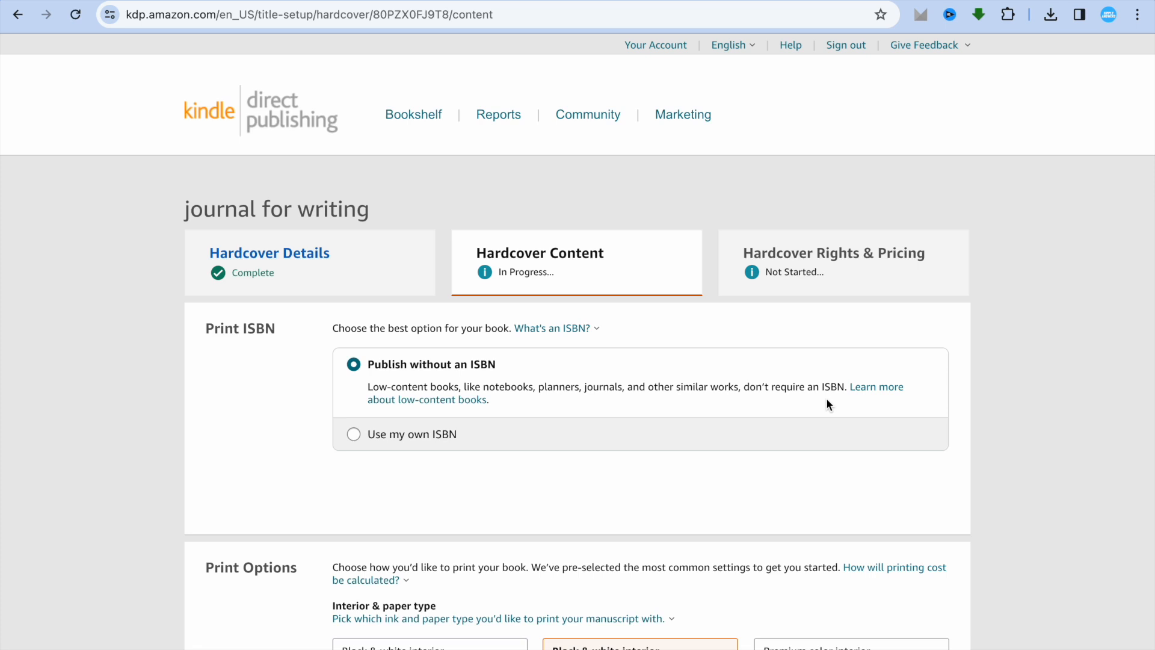
# Set the print option for bleed to Bleed (PDF only).
pyautogui.scroll(-5, 825, 398)
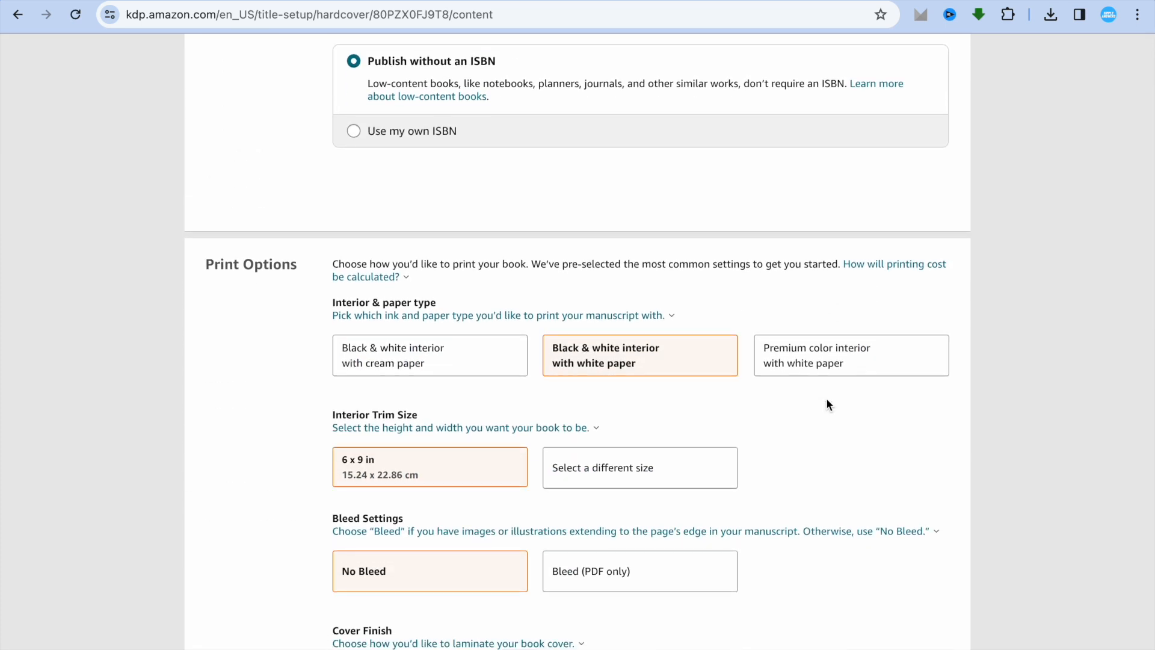
pyautogui.scroll(-1, 825, 398)
pyautogui.scroll(-2, 827, 403)
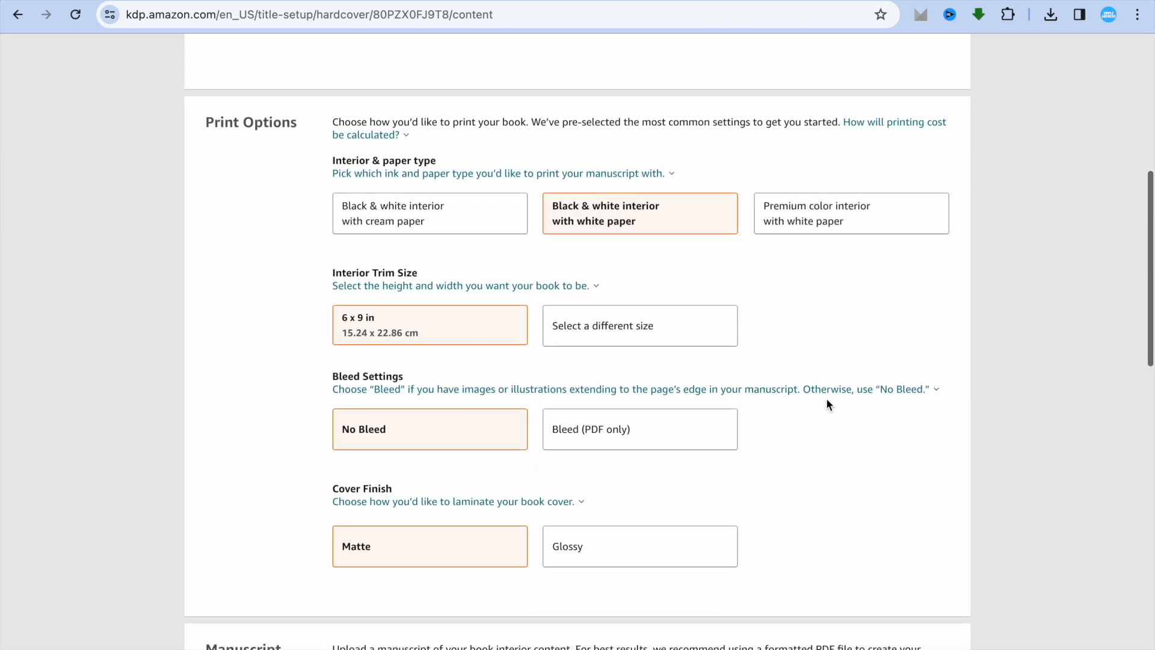
pyautogui.scroll(-1, 827, 403)
pyautogui.scroll(-1, 826, 404)
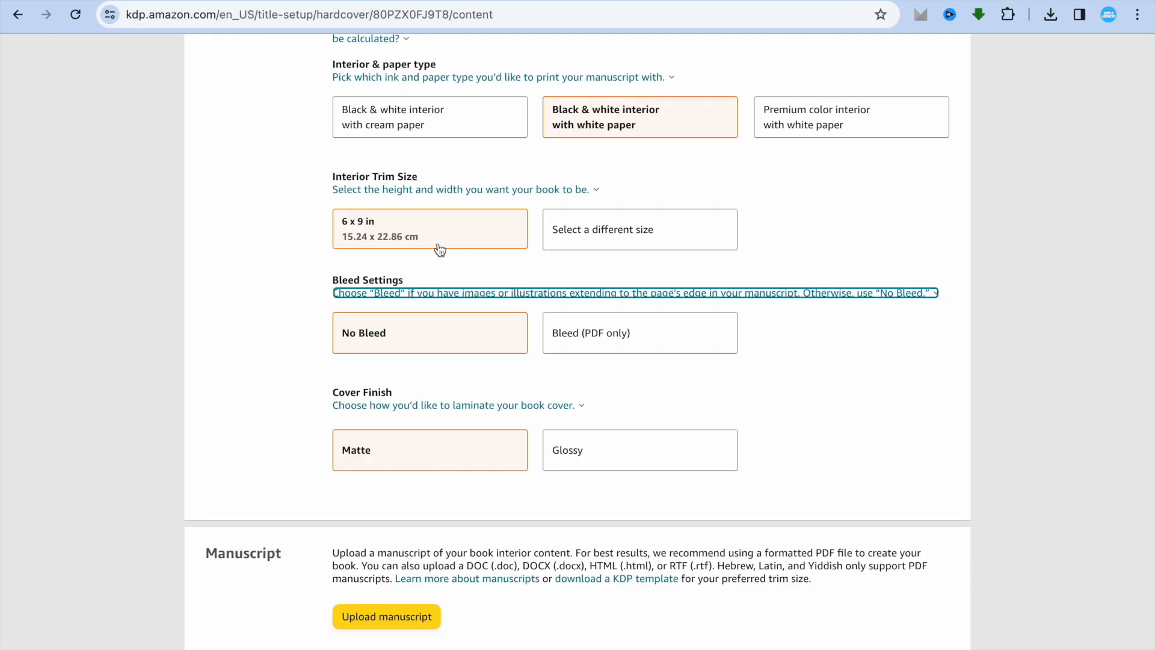
pyautogui.click(810, 354)
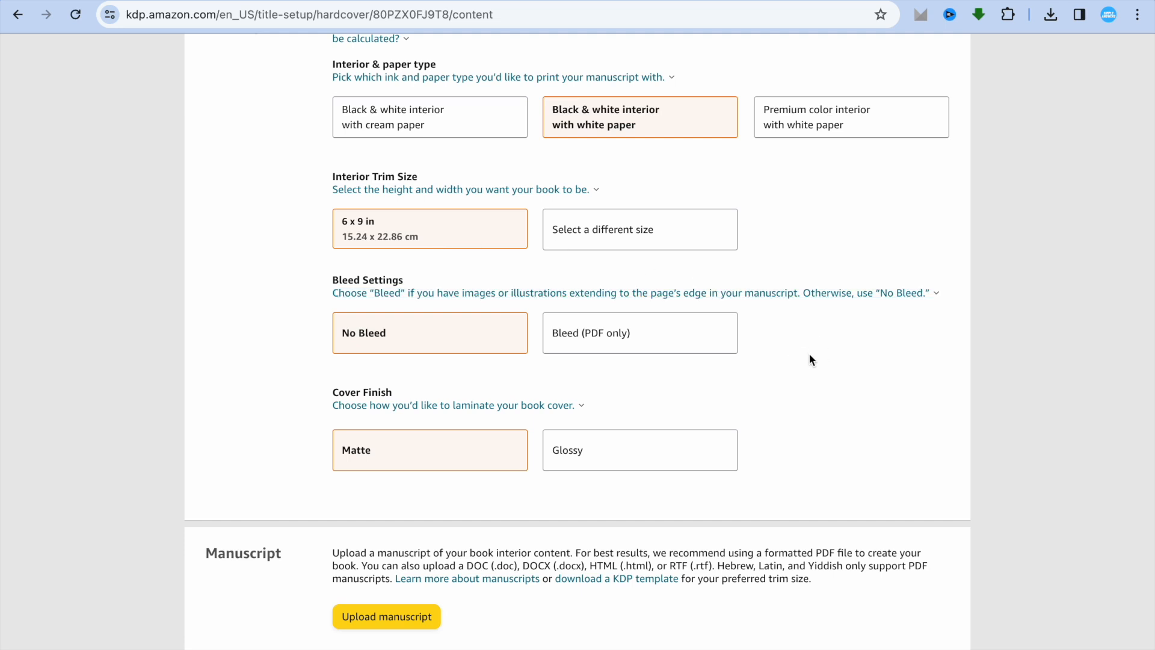
pyautogui.click(627, 338)
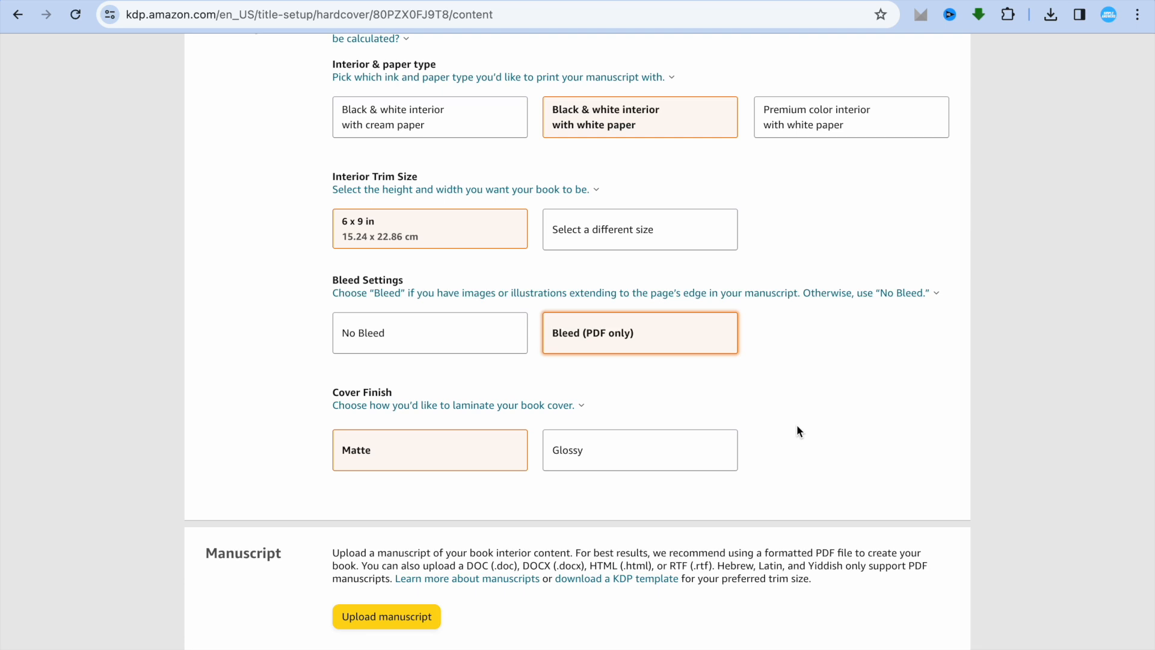
# Switch to the Canva journal design and download pages 2–81, without the cover page, as a PDF Print file.
pyautogui.scroll(-5, 797, 427)
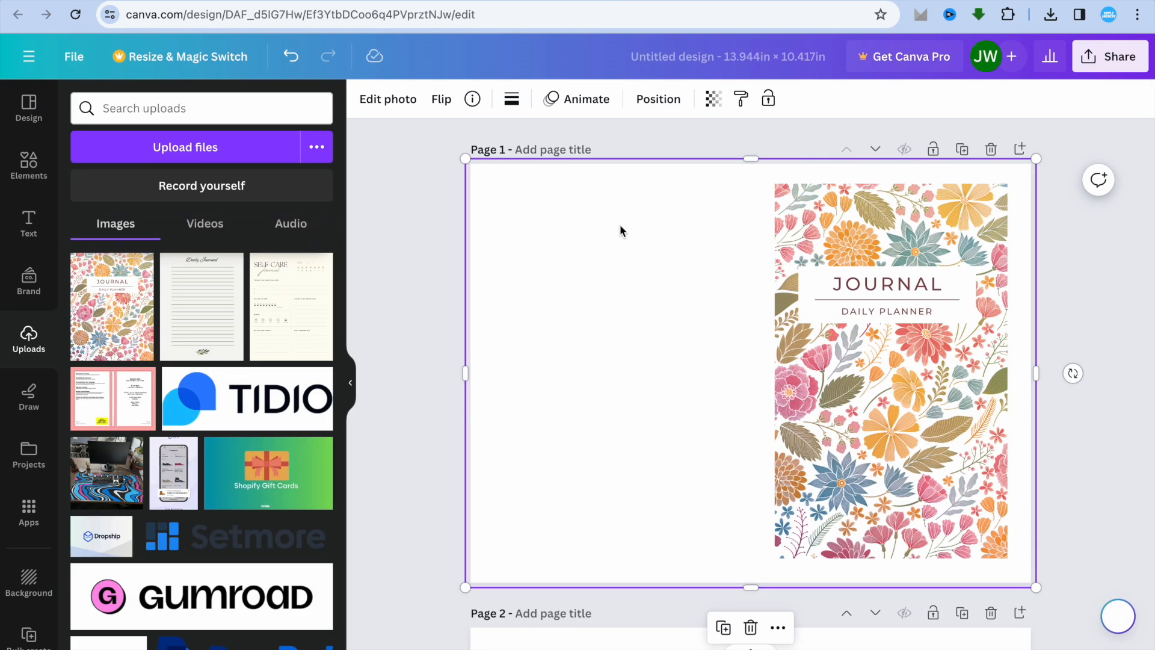
pyautogui.click(1119, 60)
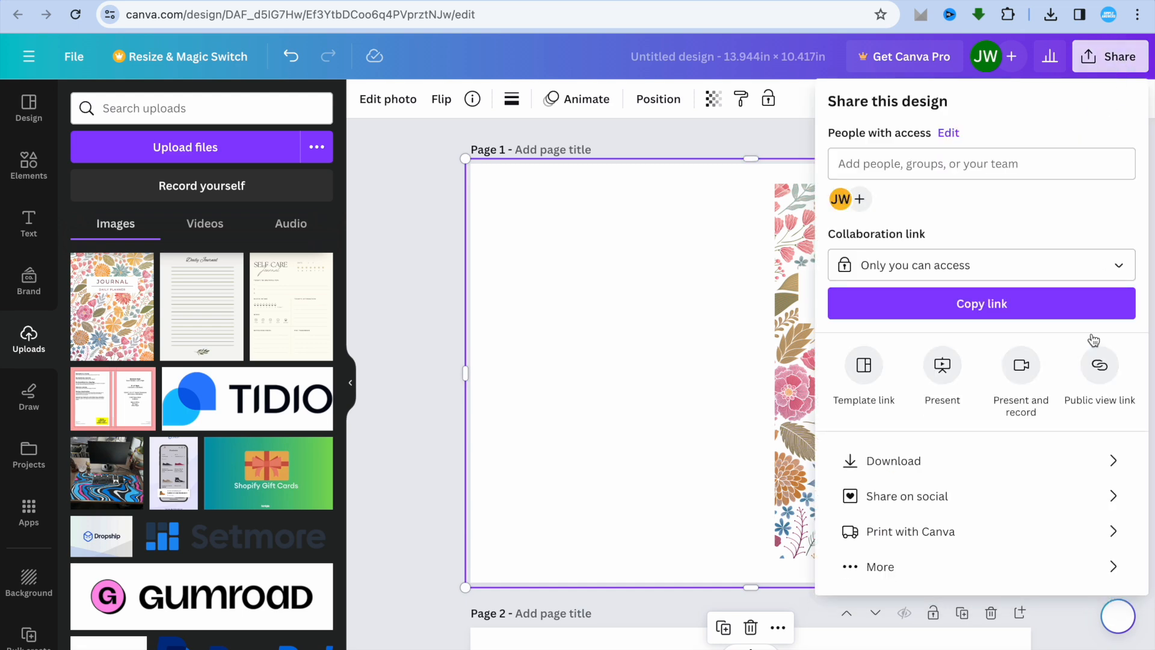
pyautogui.click(1035, 463)
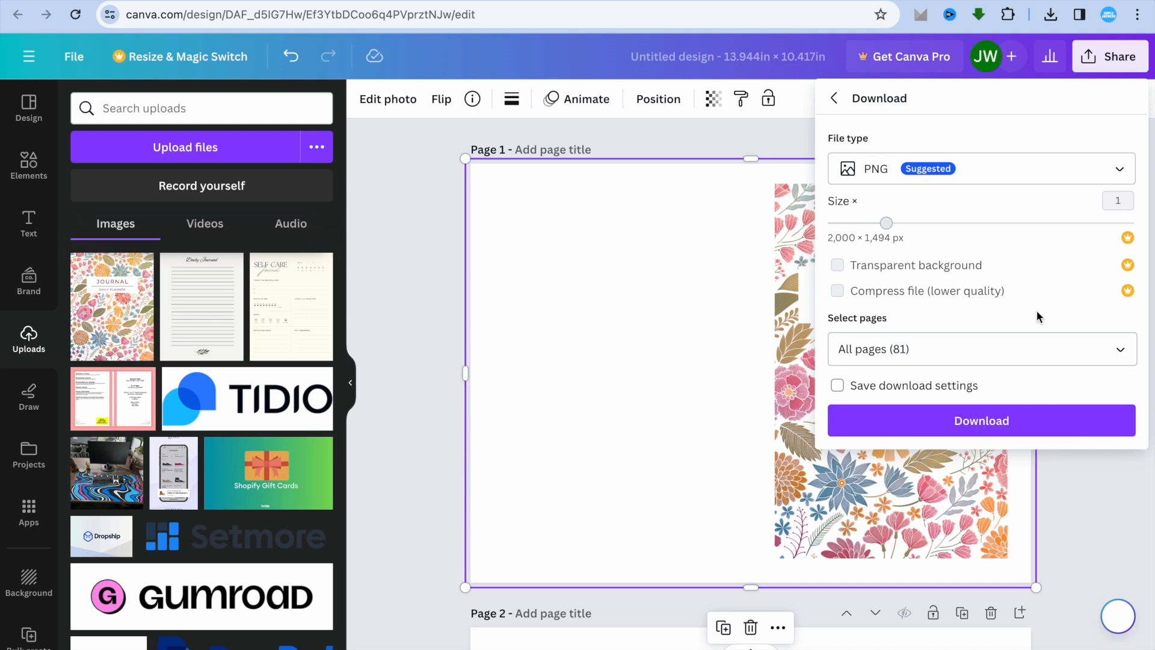
pyautogui.click(1067, 174)
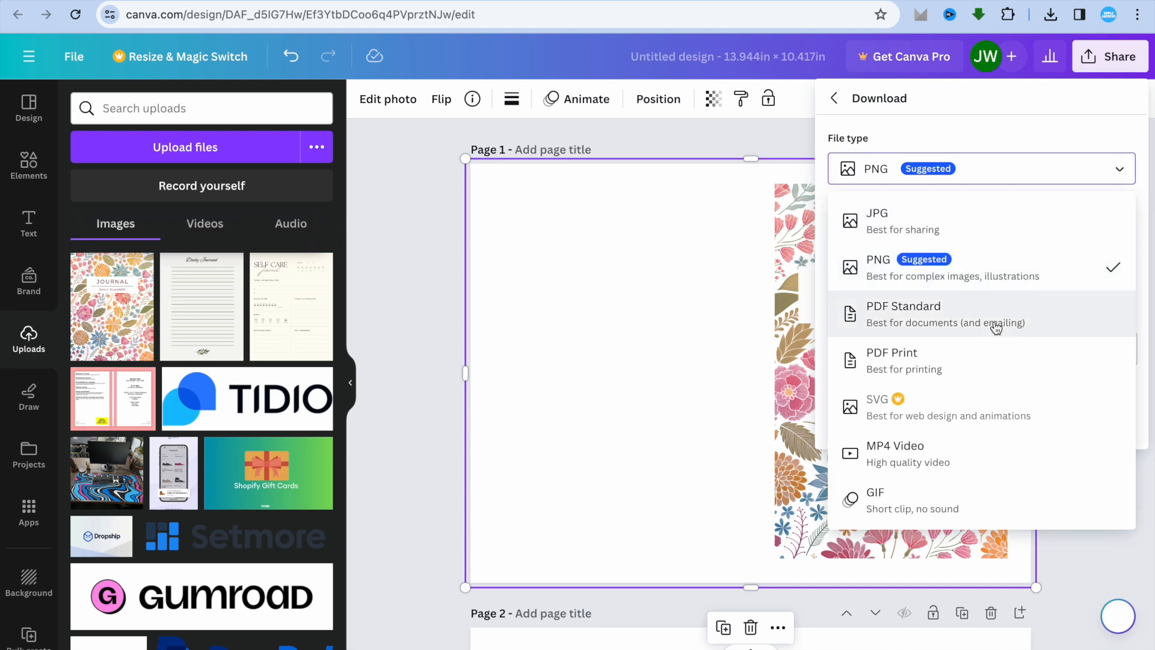
pyautogui.click(997, 360)
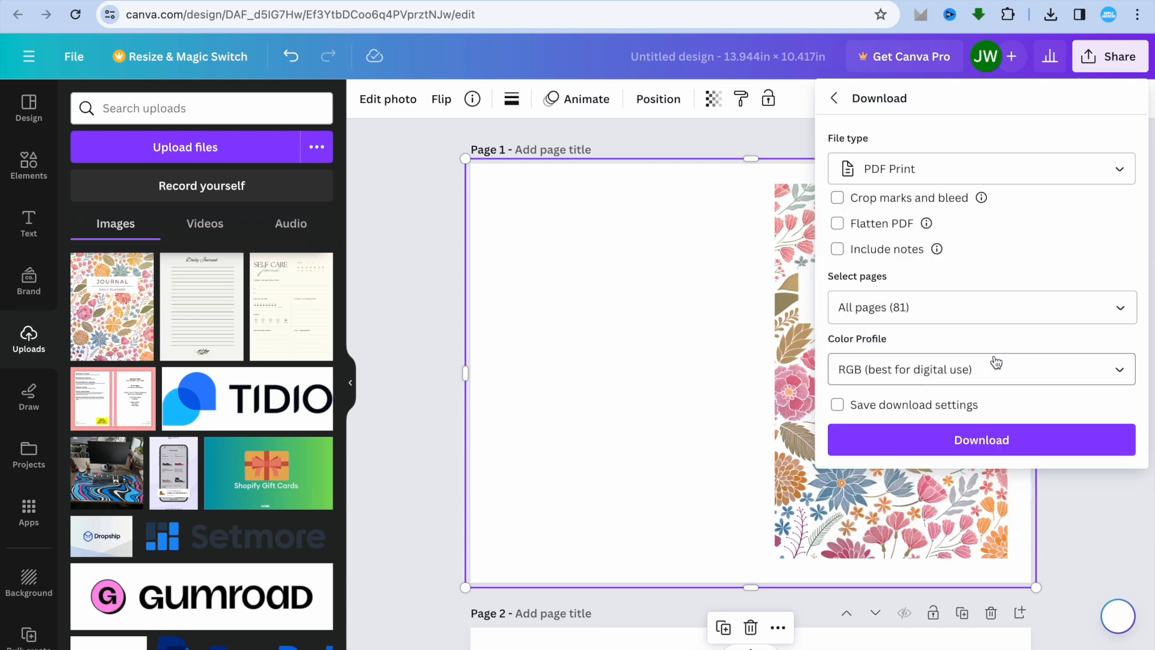
pyautogui.click(1117, 307)
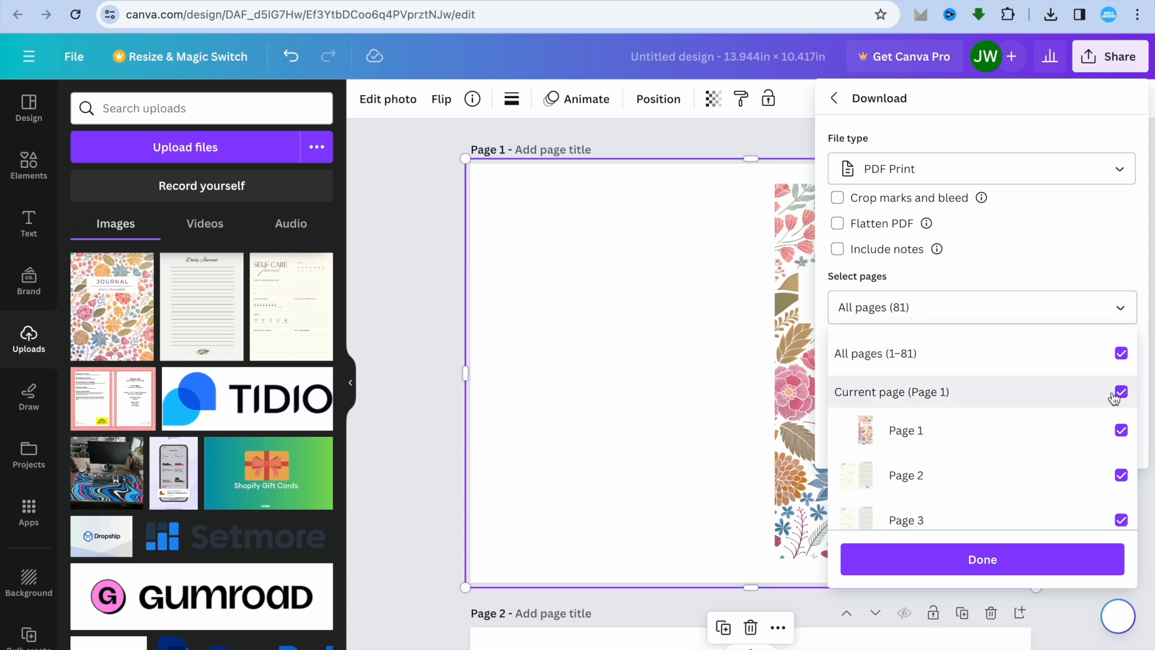
pyautogui.click(1121, 431)
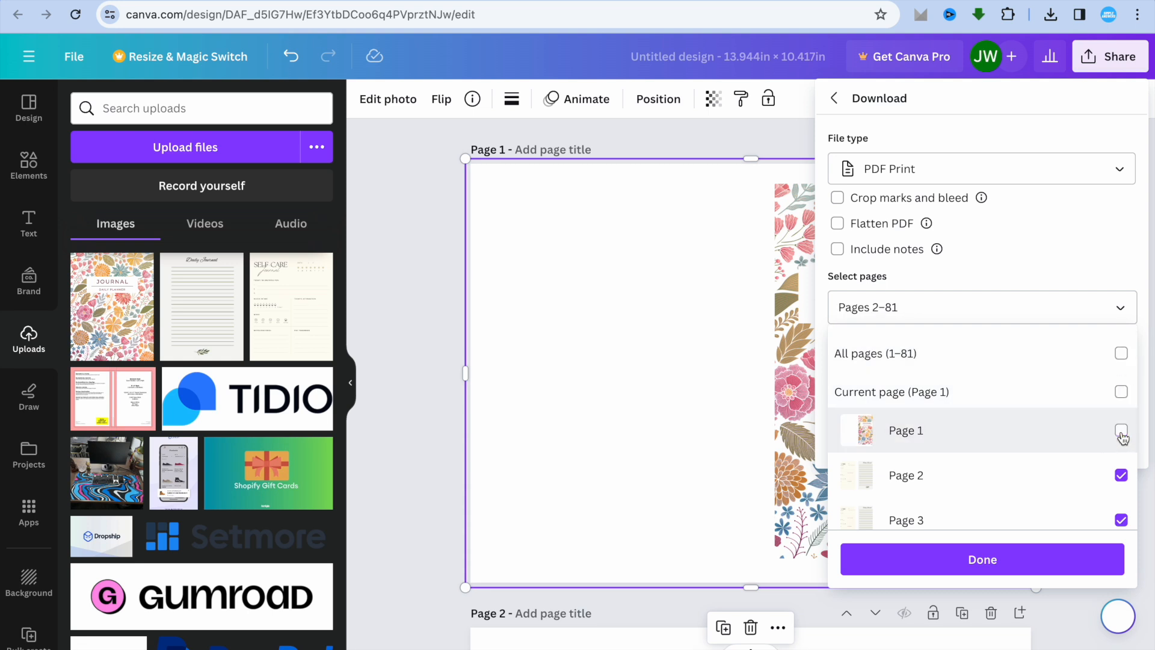
pyautogui.click(1056, 555)
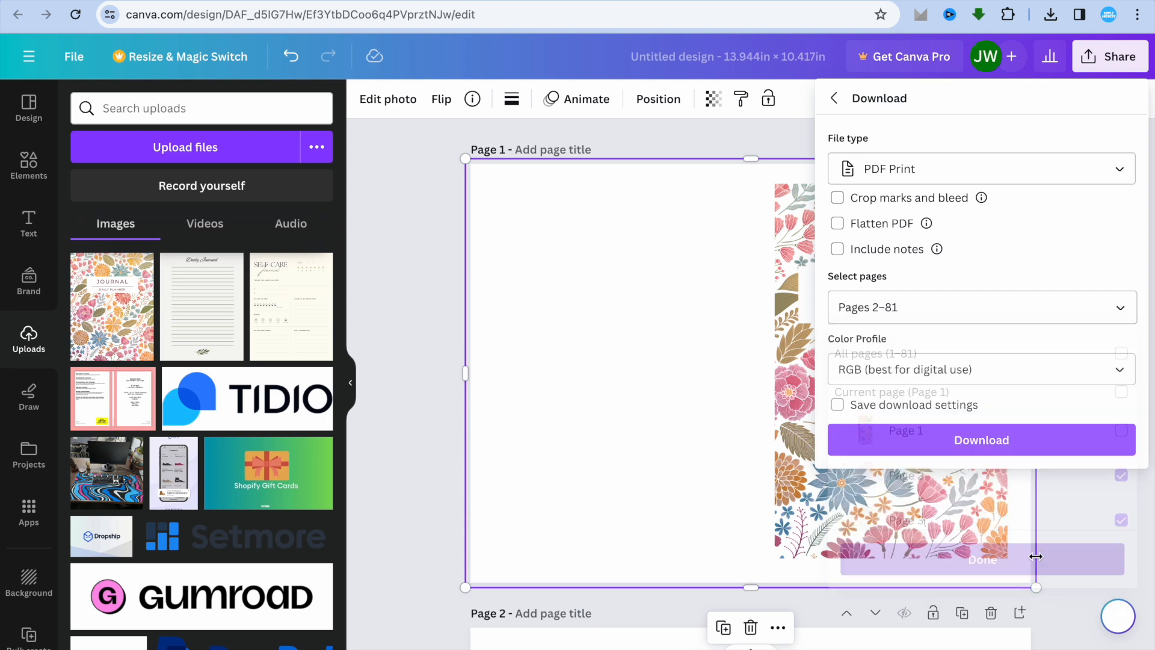
pyautogui.click(1027, 437)
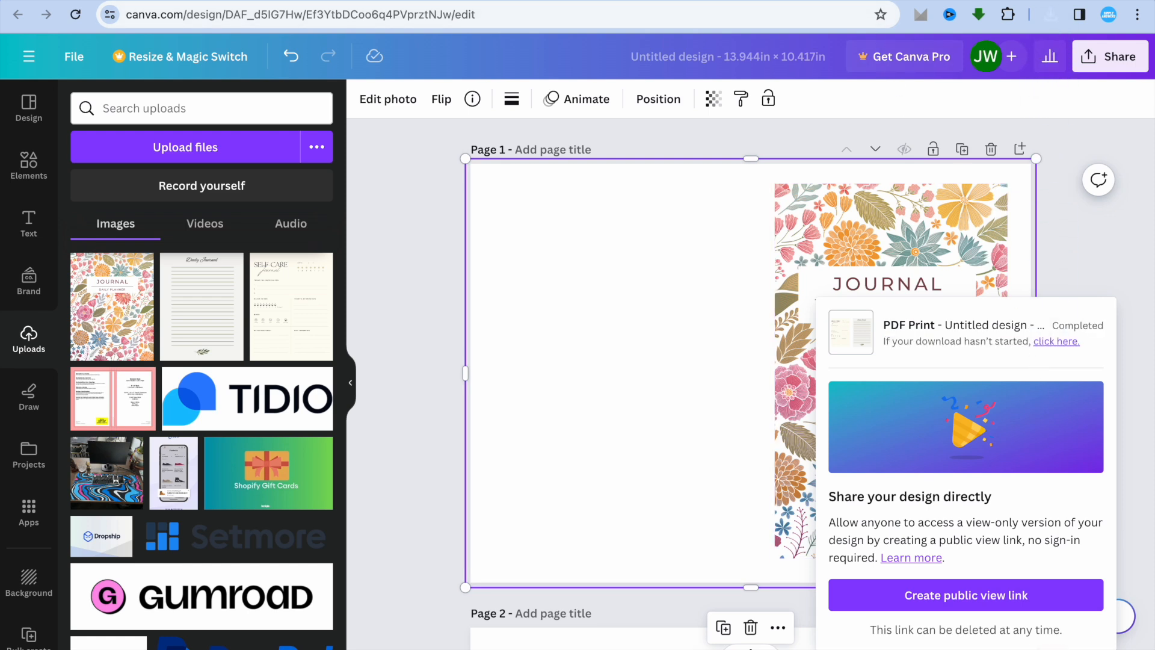
# Switch back to Amazon KDP and upload Untitled design (2).pdf as the manuscript.
pyautogui.click(850, 0)
pyautogui.click(413, 359)
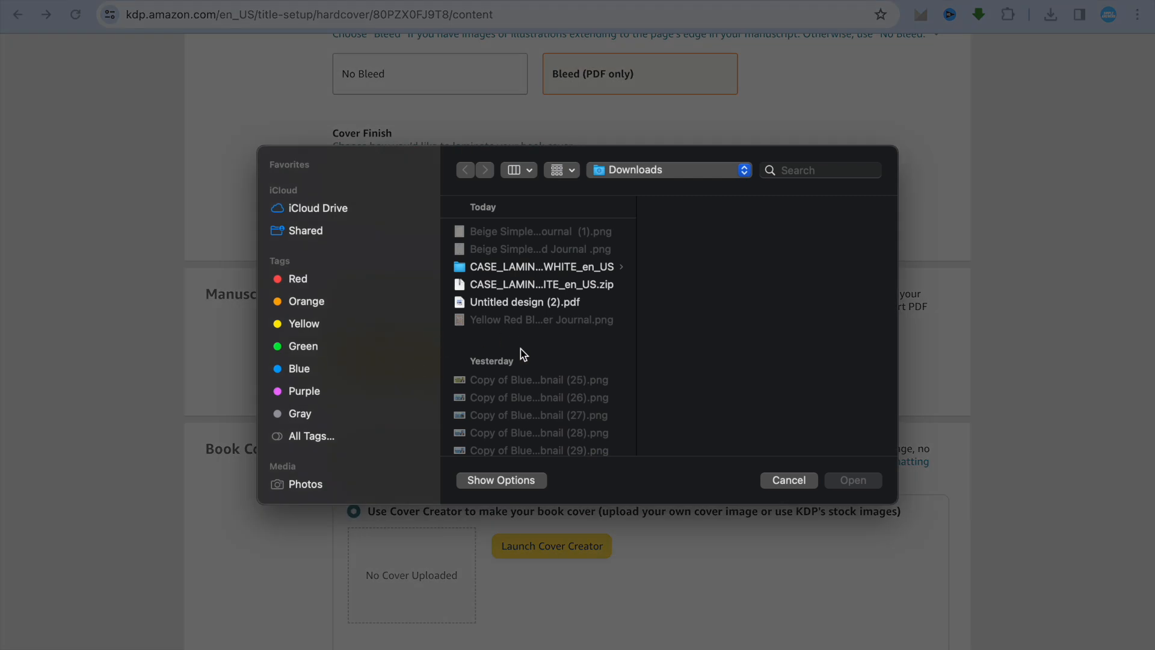
pyautogui.click(525, 306)
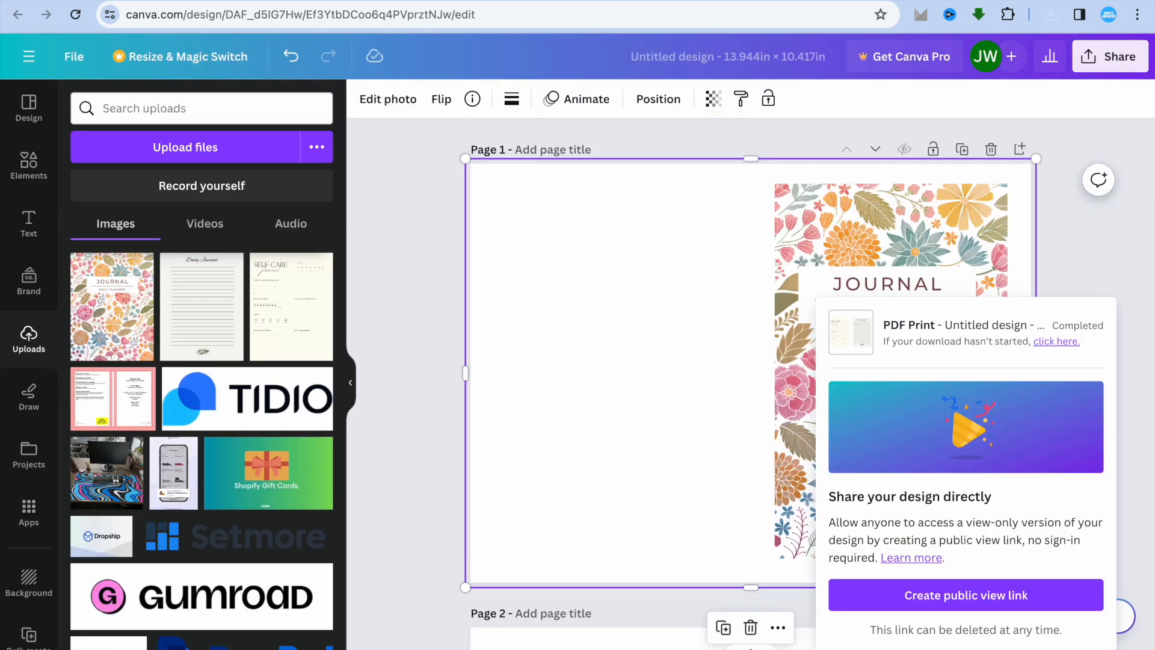
# Switch to the Canva design and download only the cover, page 1, as a PDF Print file.
pyautogui.click(444, 278)
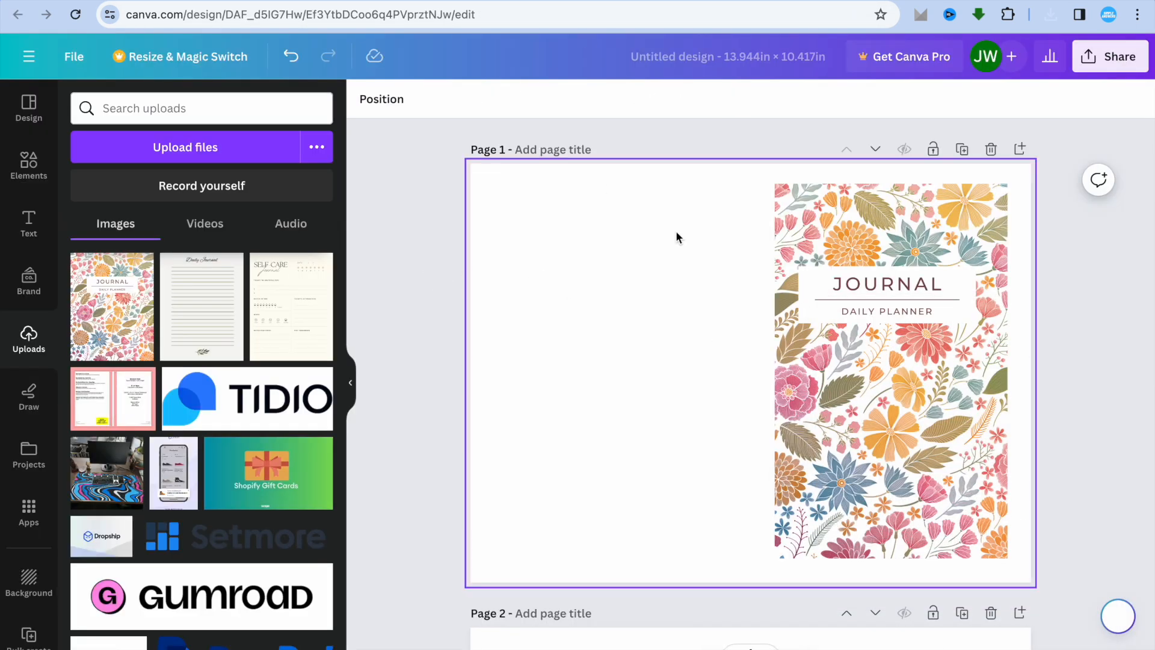
pyautogui.click(1120, 57)
pyautogui.click(990, 468)
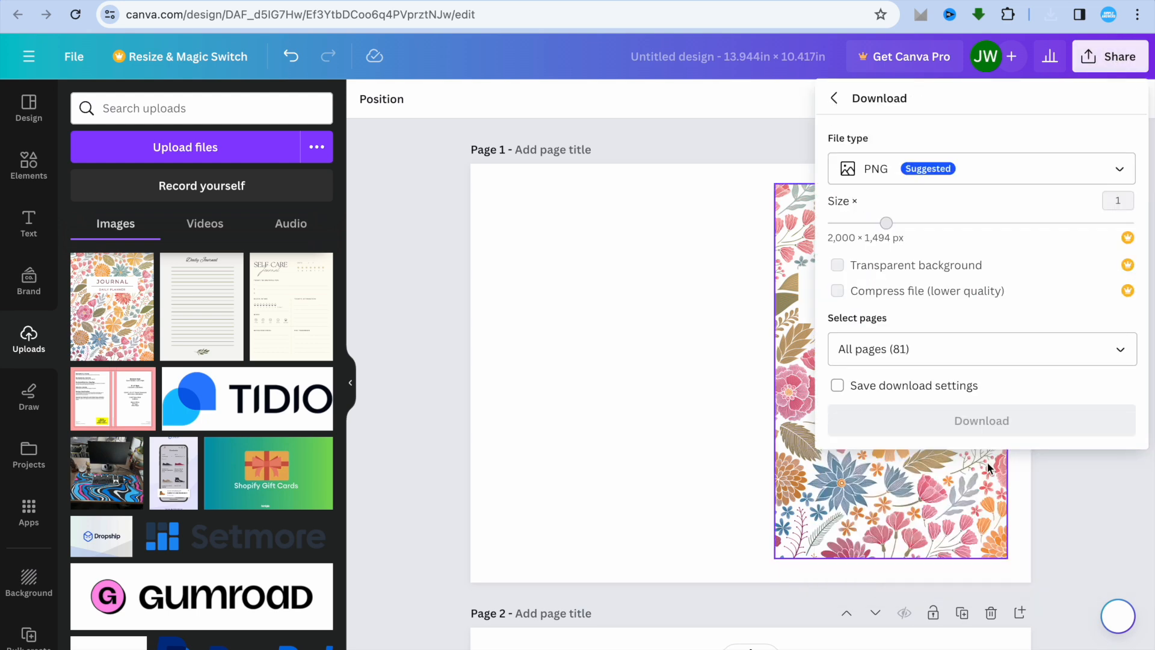
pyautogui.click(1076, 168)
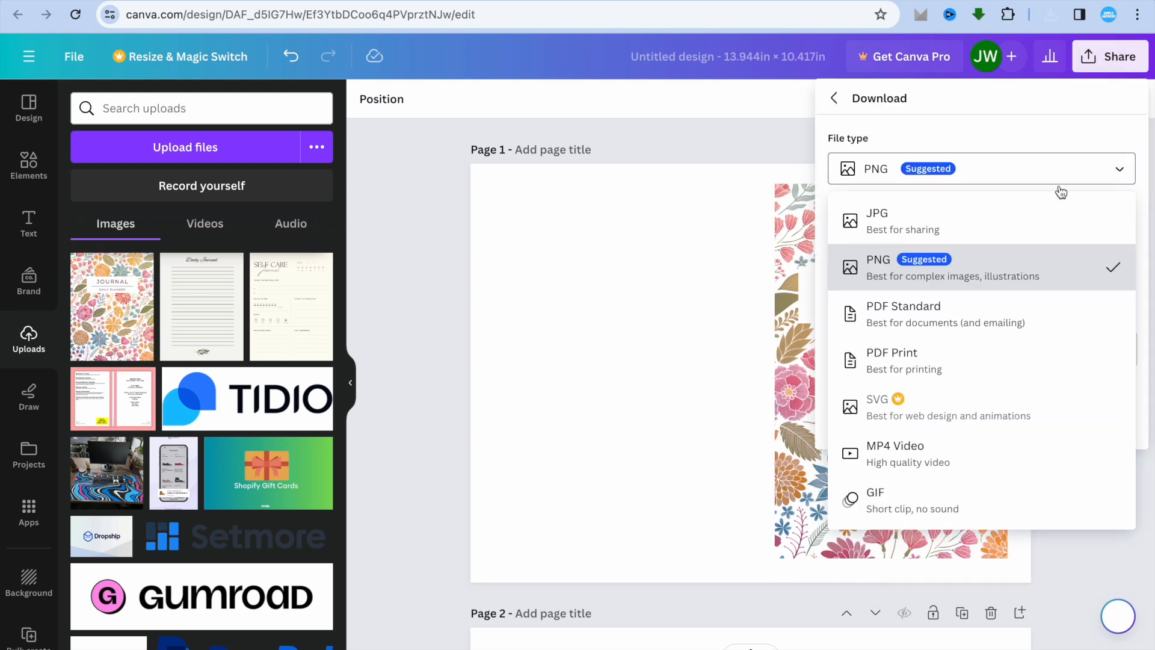
pyautogui.click(987, 371)
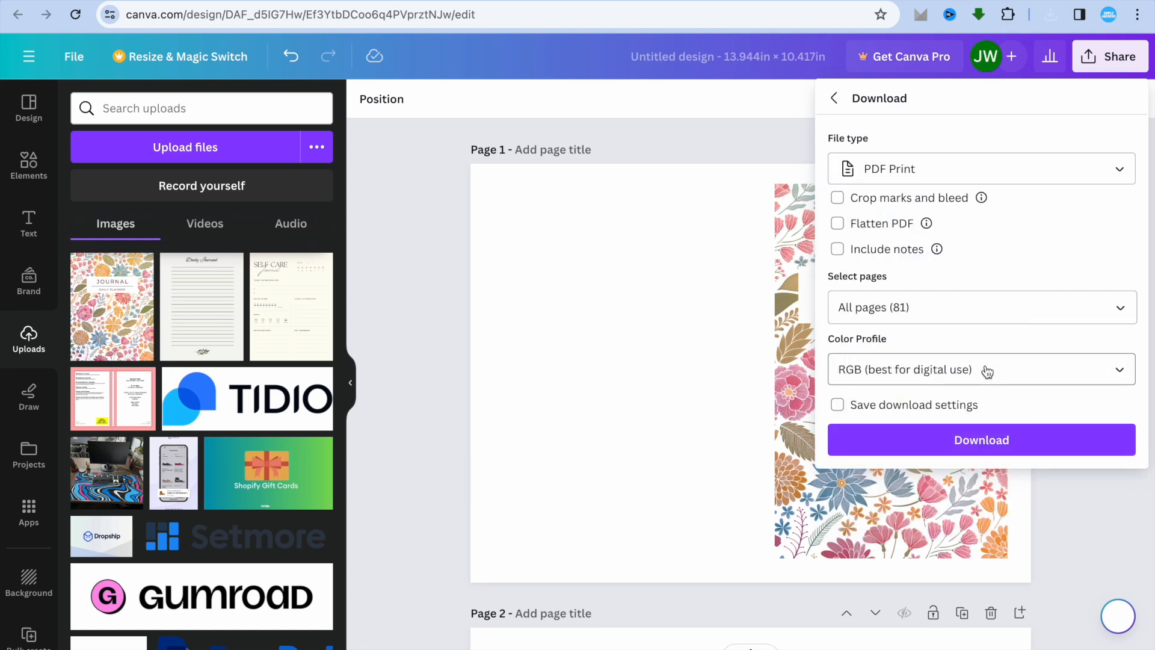
pyautogui.click(1120, 307)
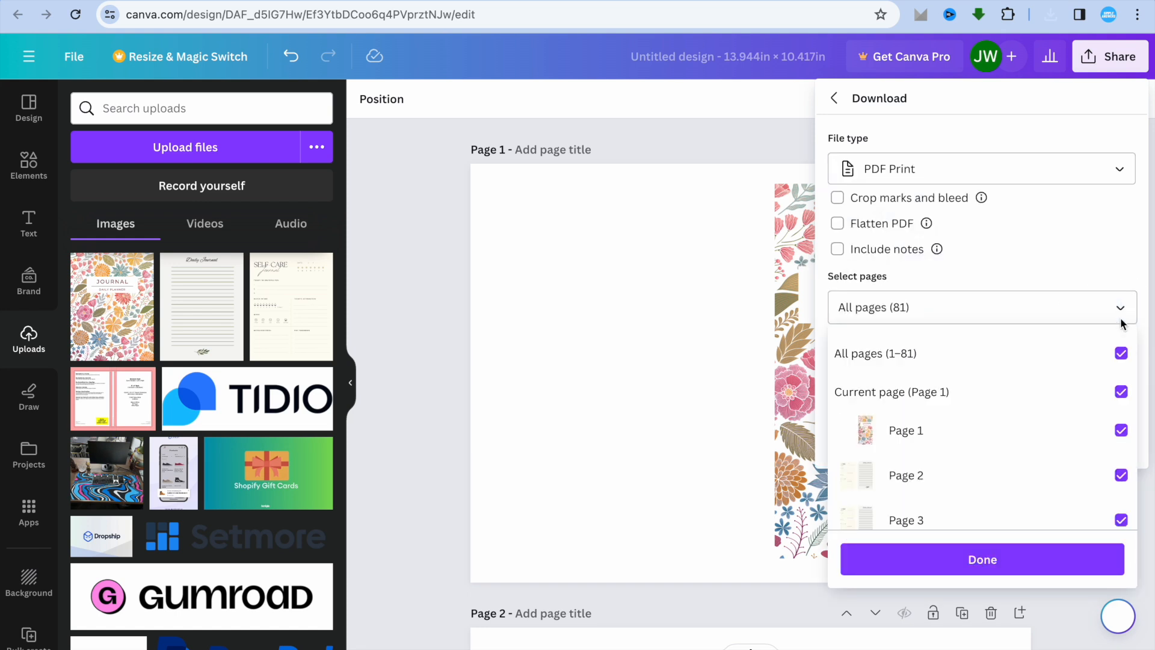
pyautogui.click(1122, 354)
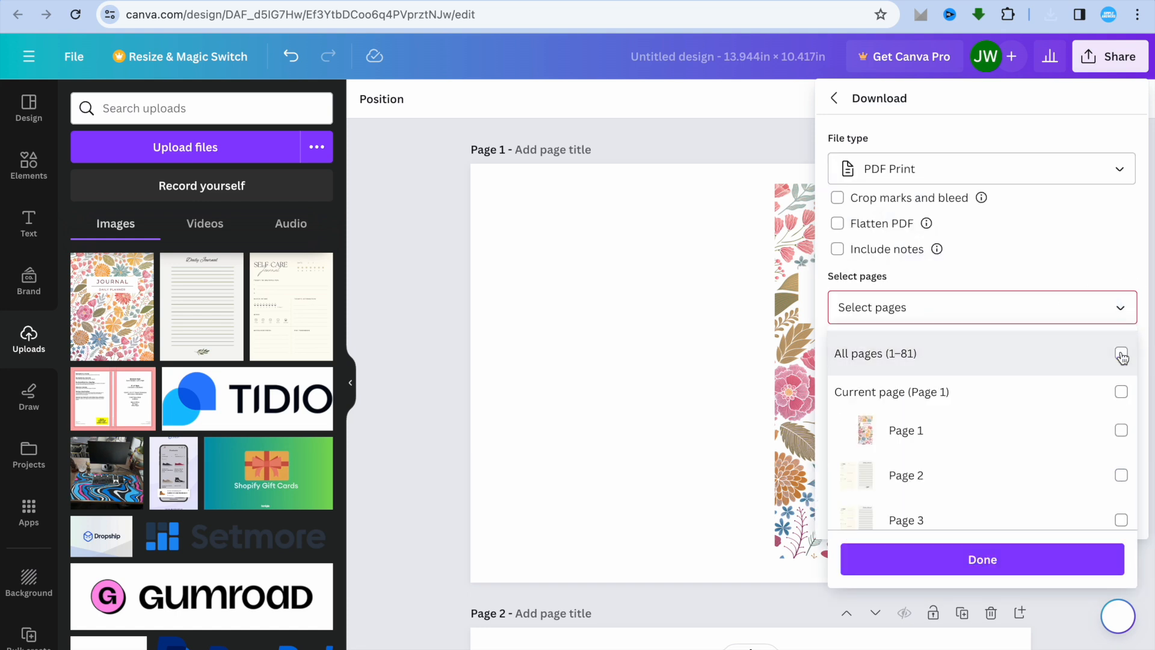
pyautogui.click(1121, 431)
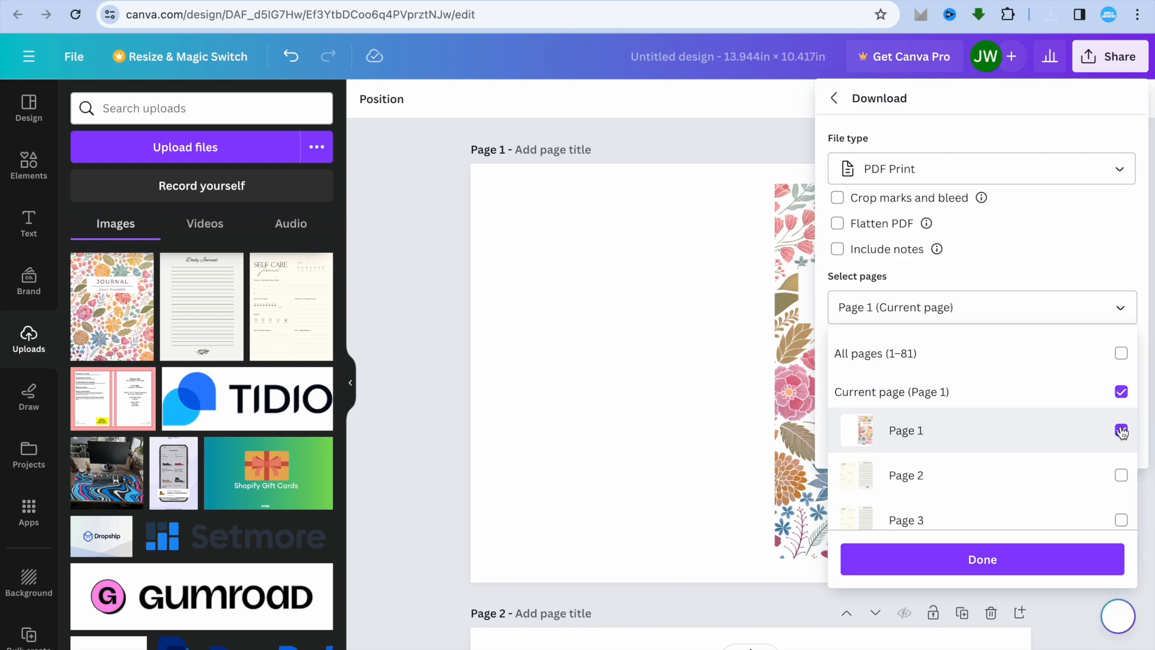
pyautogui.click(1027, 561)
pyautogui.click(1027, 440)
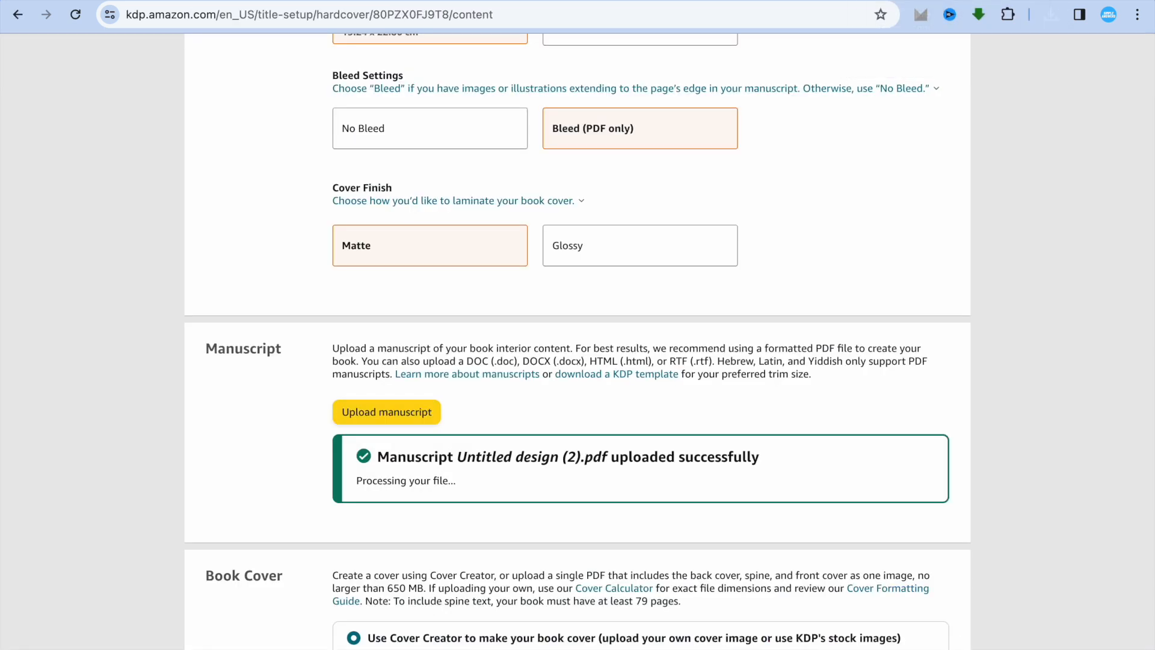
# In Amazon KDP, upload Untitled design (3).pdf as the existing print-ready cover and answer No to the use of AI tools.
pyautogui.scroll(-8, 490, 475)
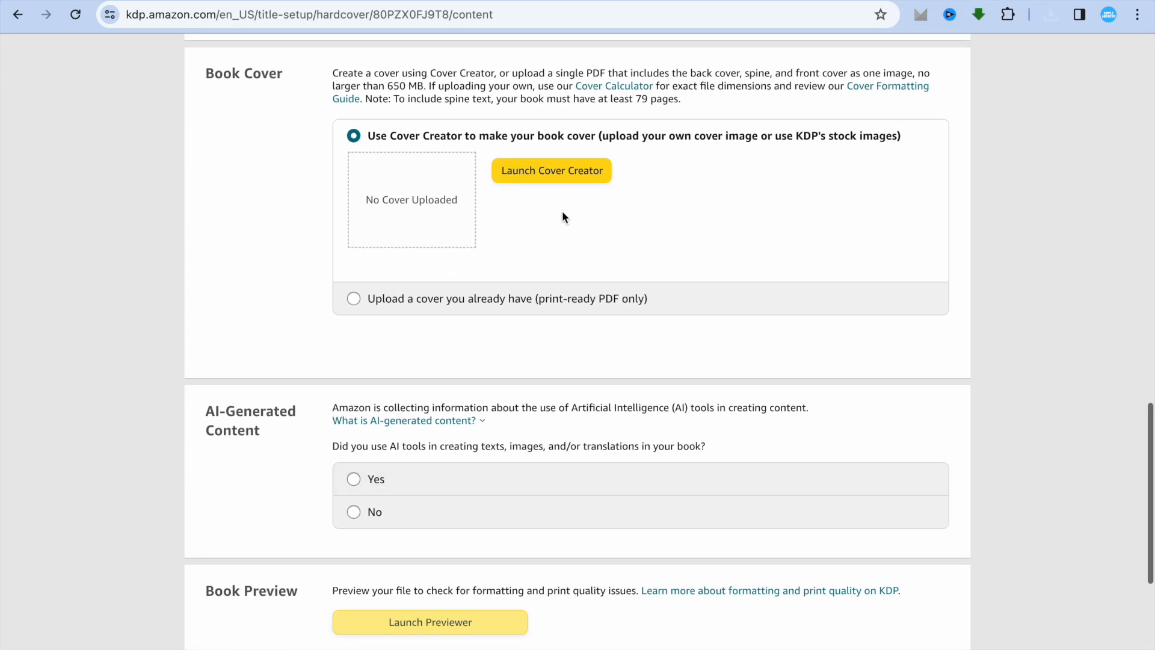
pyautogui.click(433, 307)
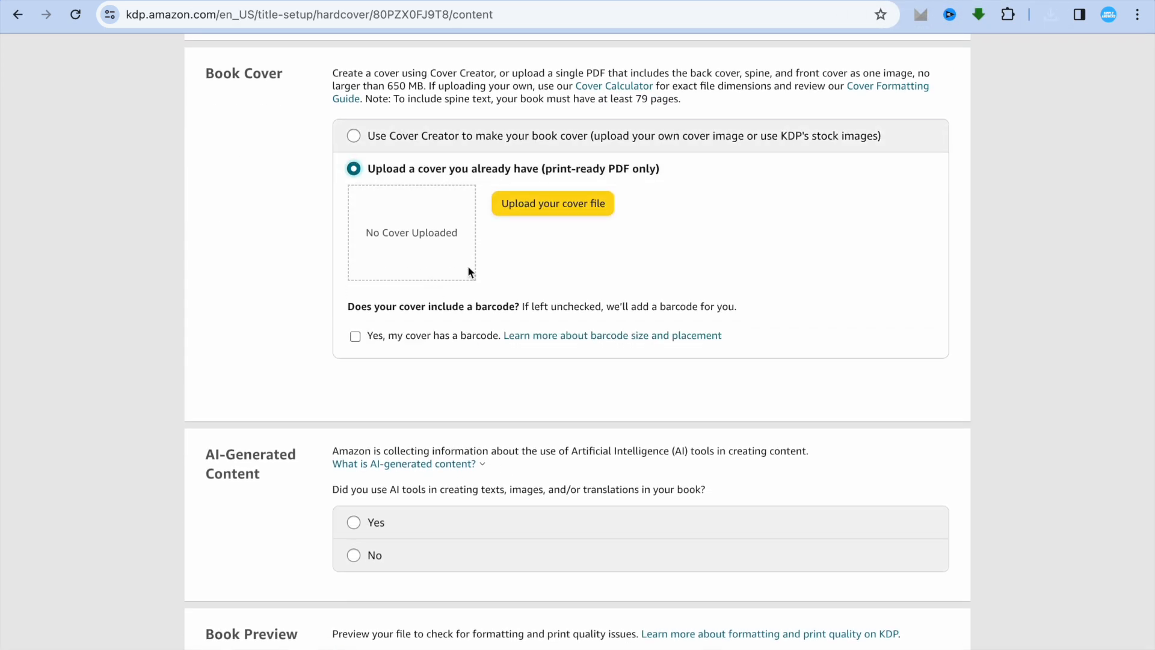
pyautogui.click(554, 215)
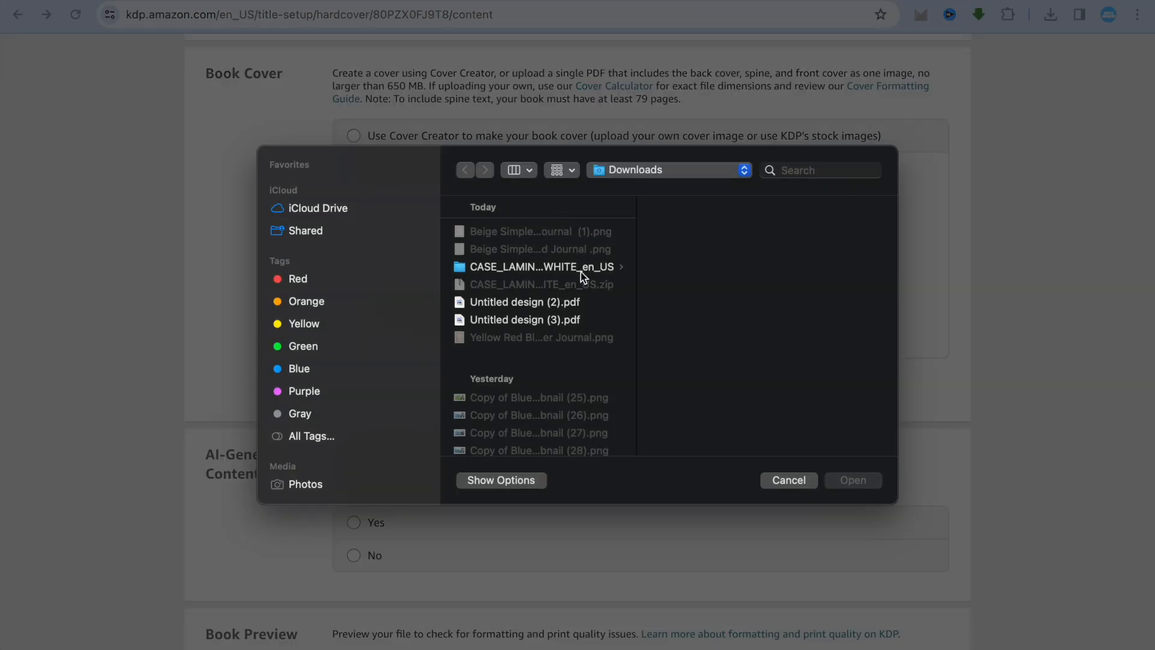
pyautogui.click(572, 321)
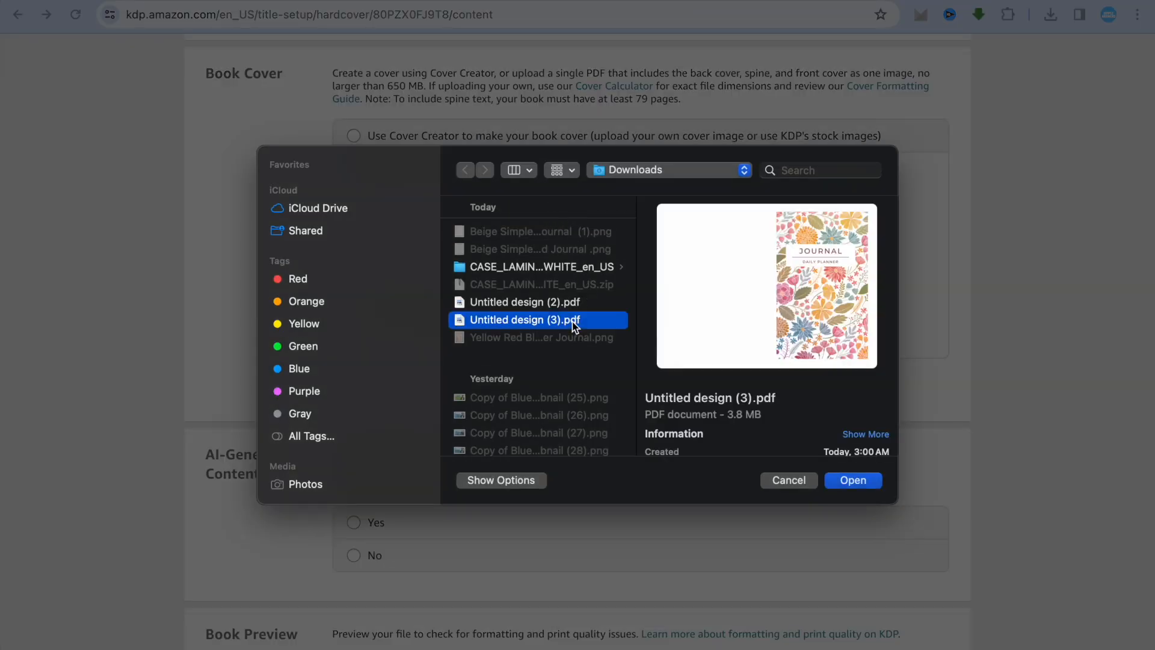
pyautogui.click(854, 481)
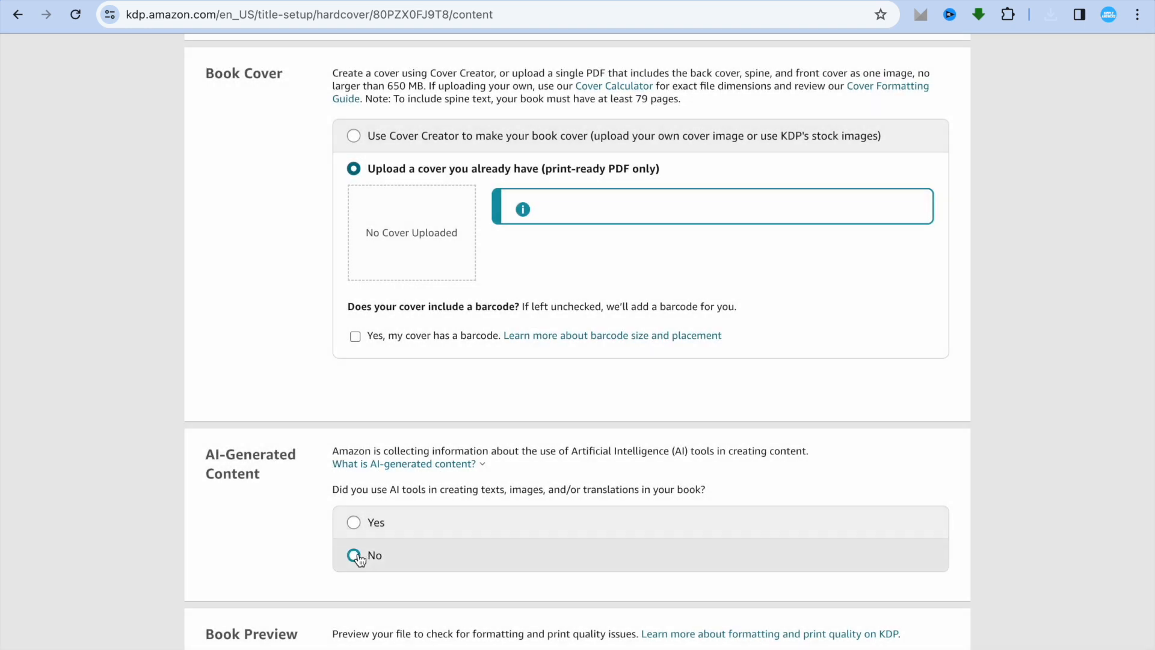
pyautogui.click(354, 554)
pyautogui.scroll(-5, 436, 565)
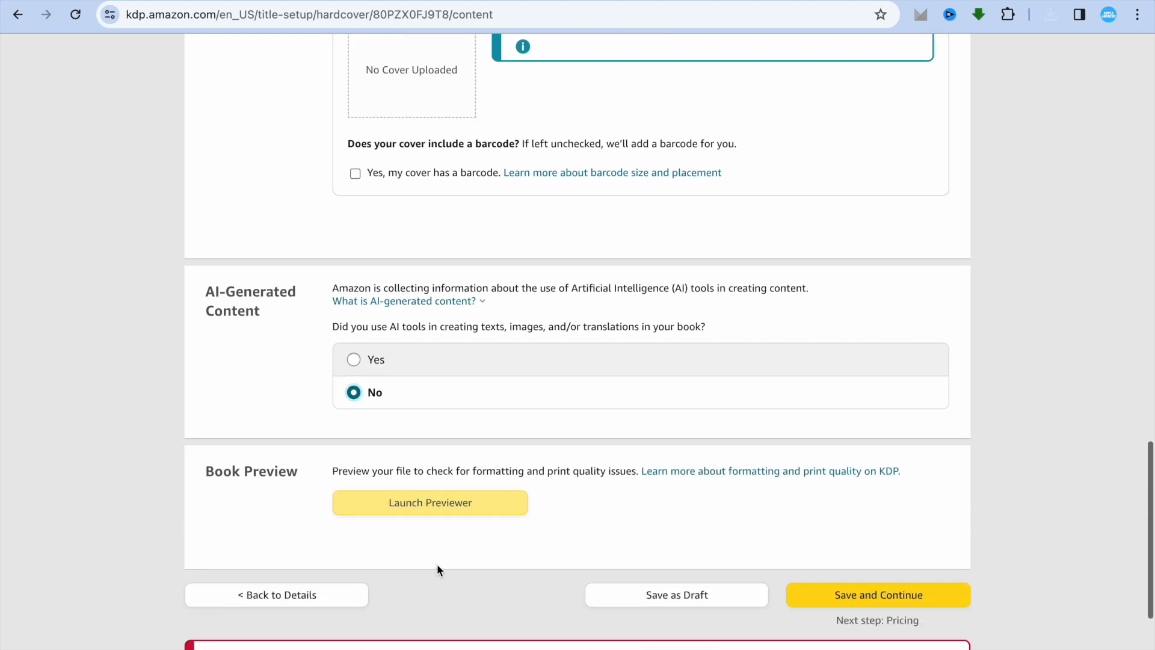
# Check the manuscript upload status, and set the book cover option to upload an existing print-ready PDF.
pyautogui.scroll(15, 437, 564)
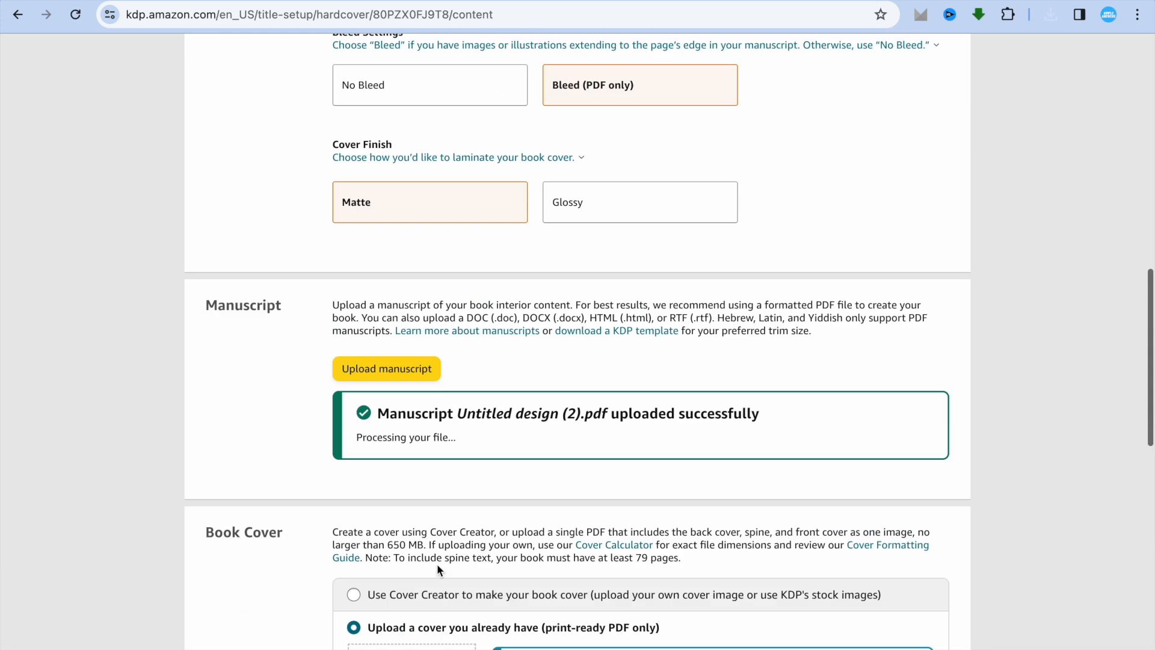
pyautogui.scroll(-6, 437, 569)
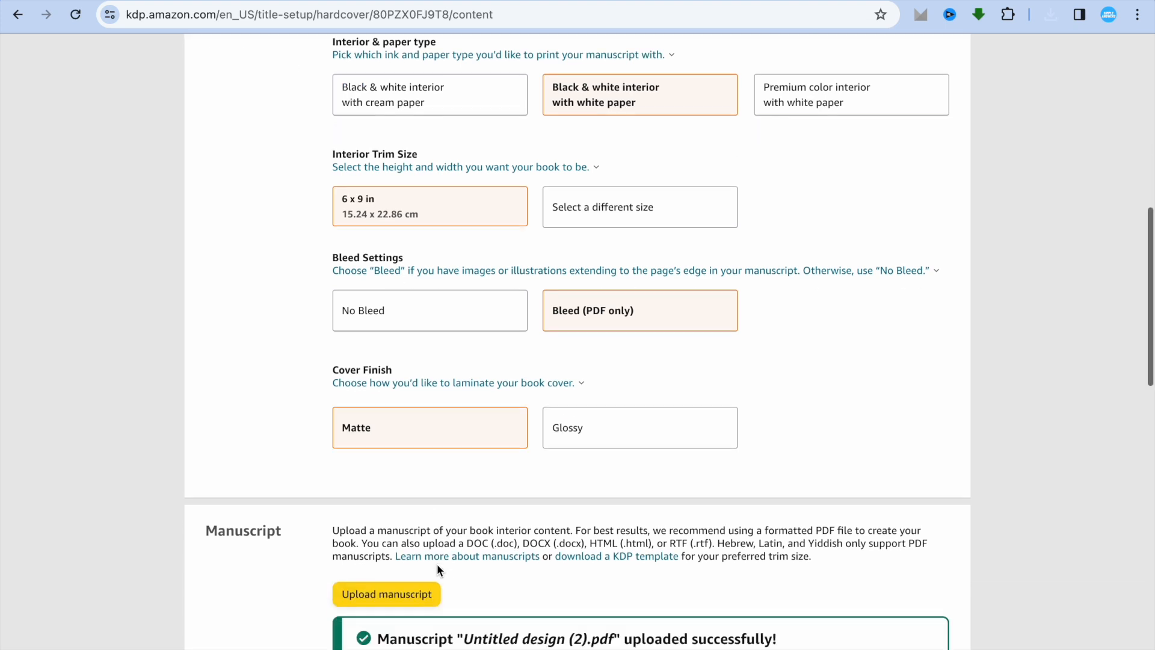
pyautogui.scroll(-3, 437, 569)
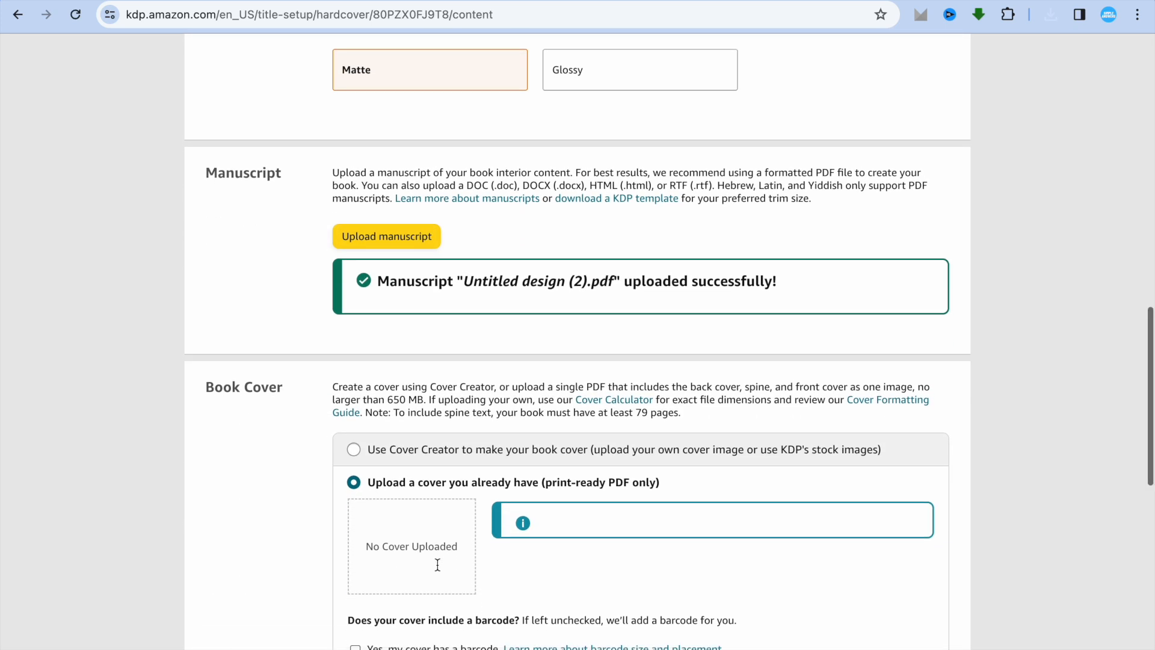
pyautogui.scroll(-3, 437, 564)
pyautogui.click(436, 565)
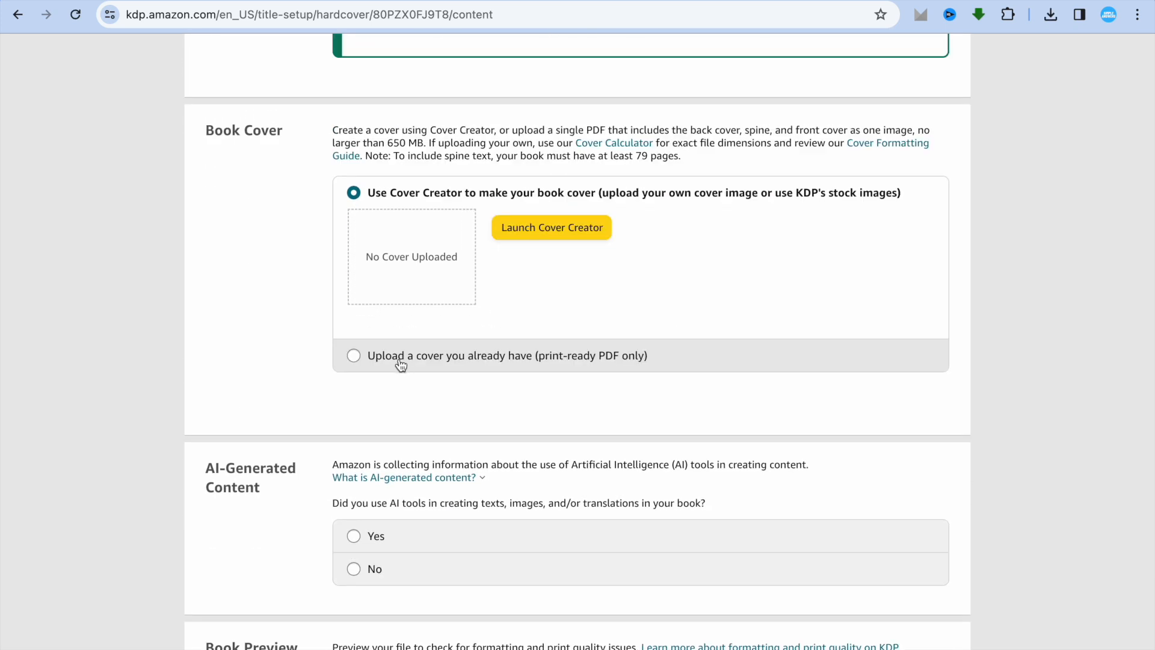
pyautogui.click(388, 358)
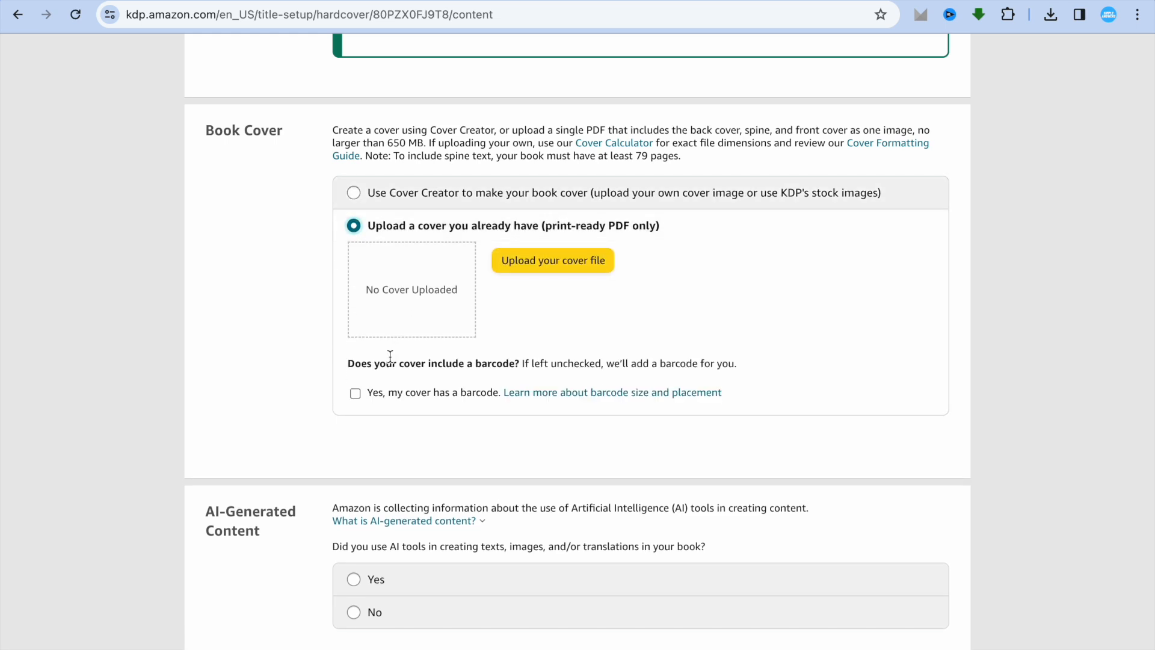
pyautogui.click(541, 262)
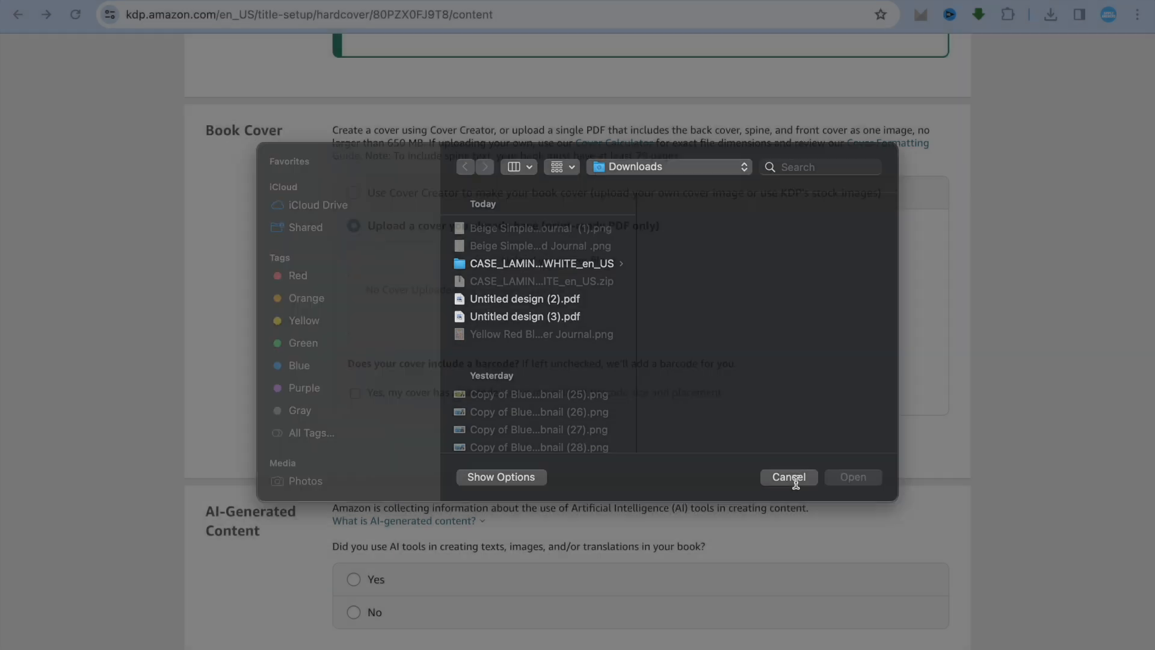
pyautogui.click(793, 479)
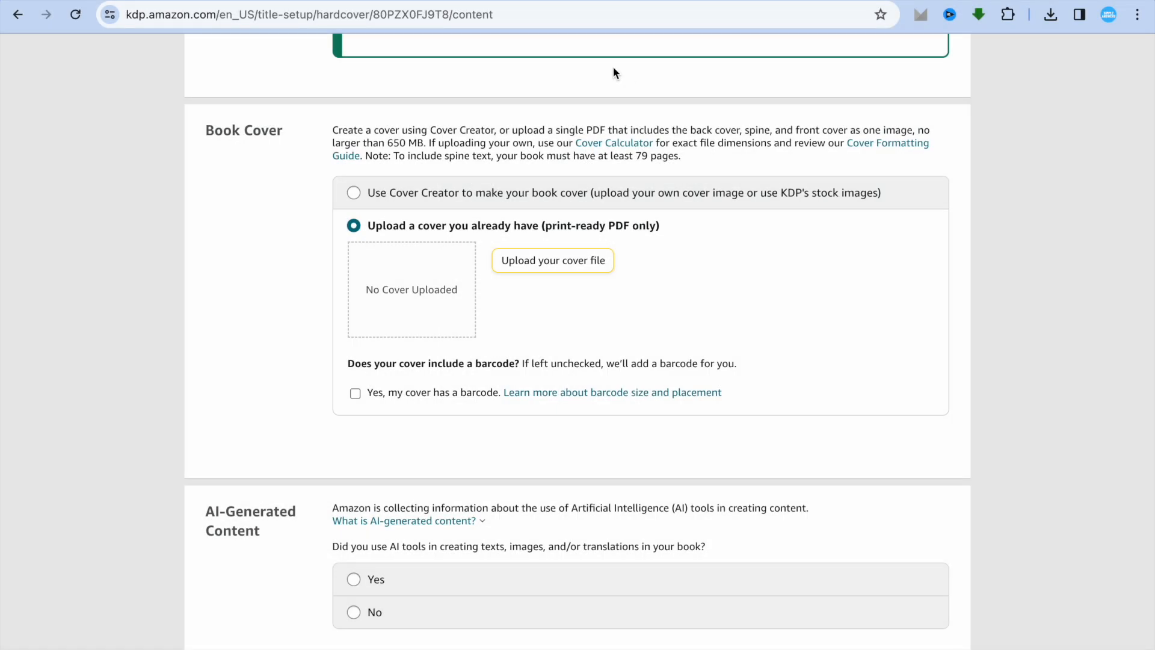
# Switch to the Canva design and set up a PDF Print download of page 1 only, without downloading it.
pyautogui.click(599, 1)
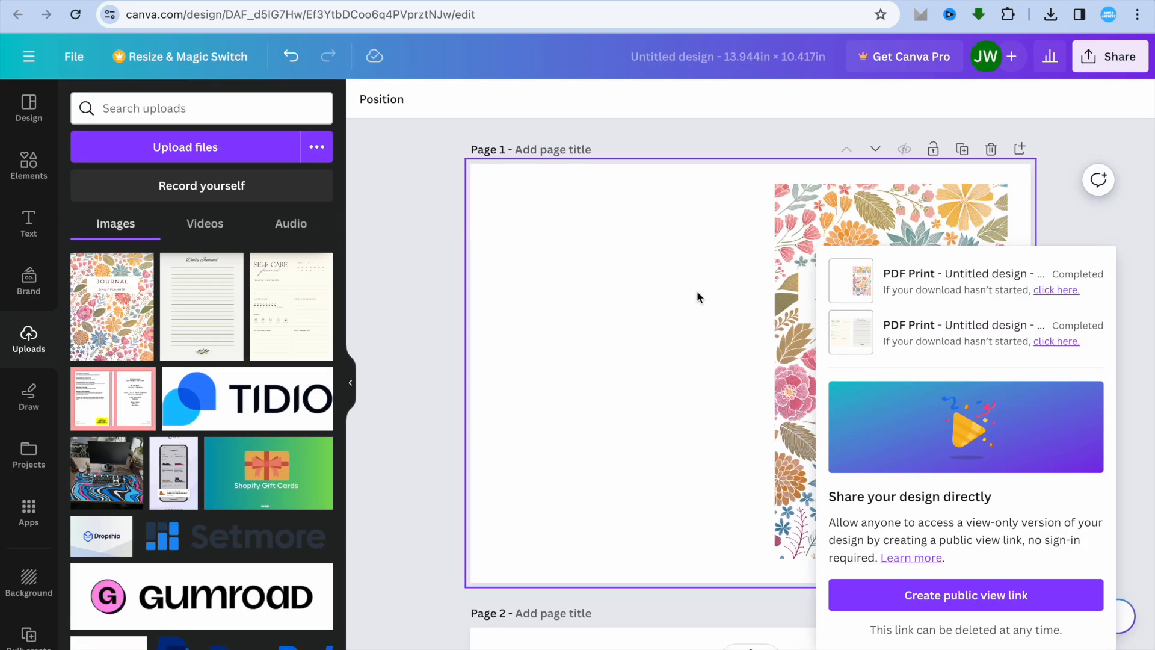
pyautogui.click(1104, 57)
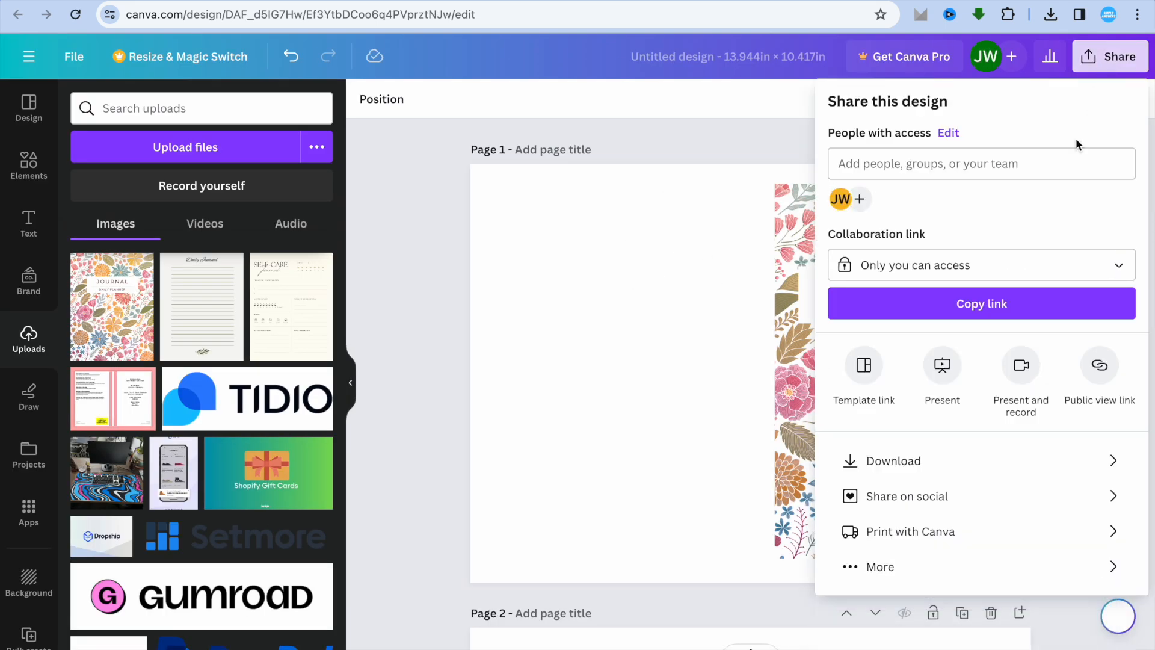
pyautogui.click(949, 455)
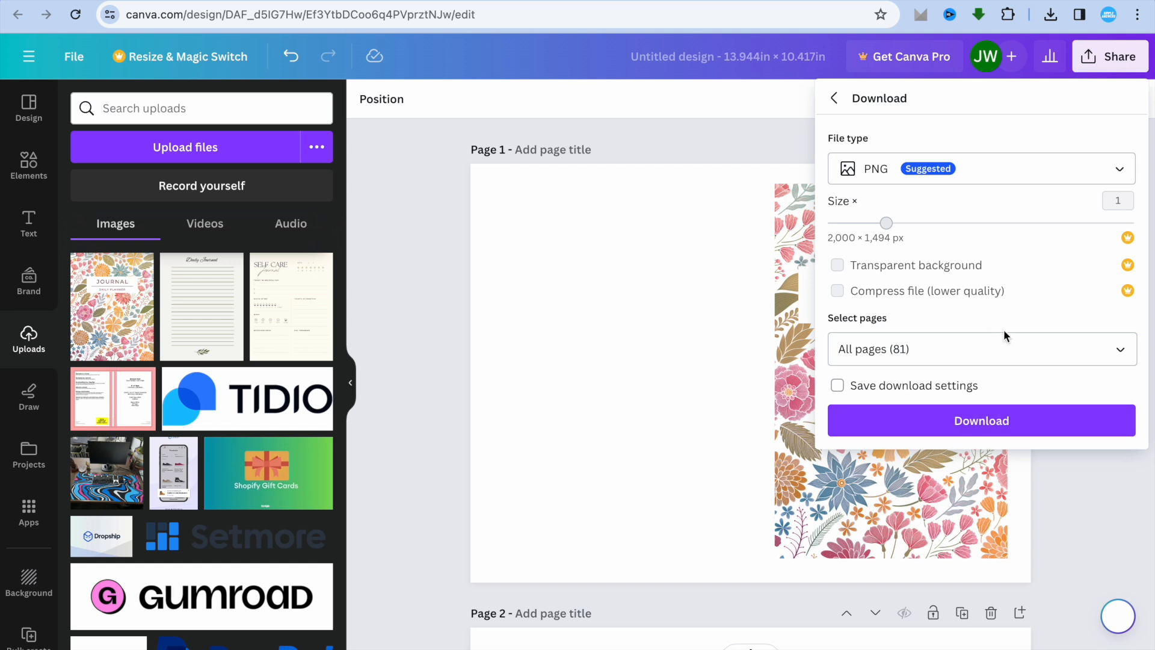
pyautogui.click(1080, 175)
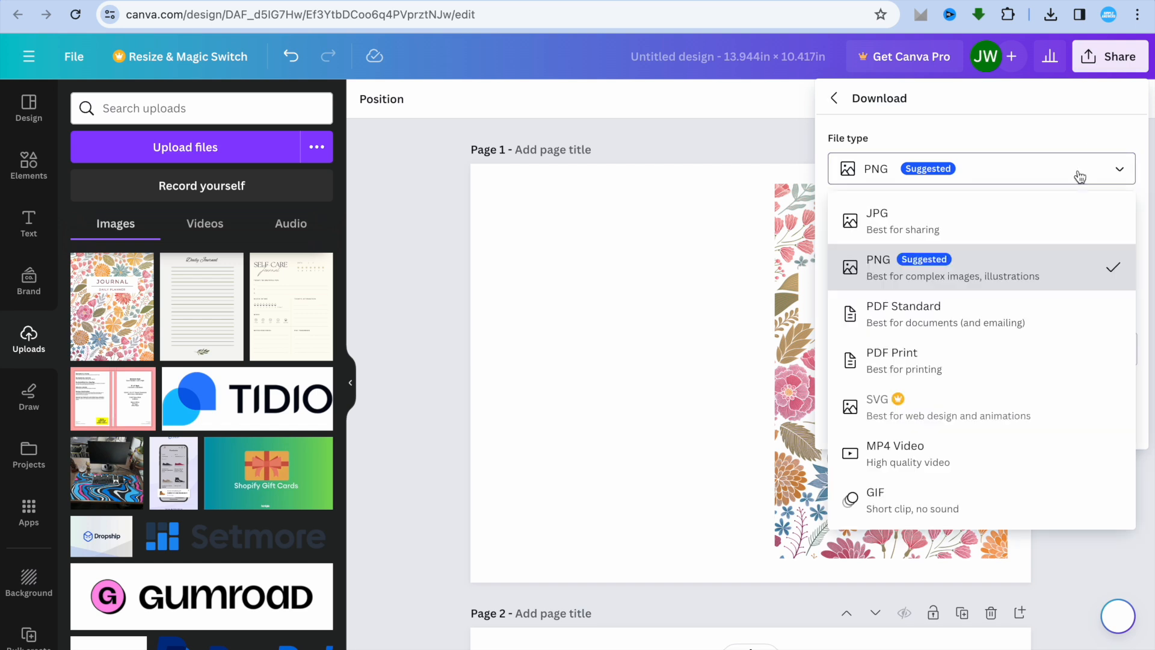
pyautogui.click(996, 366)
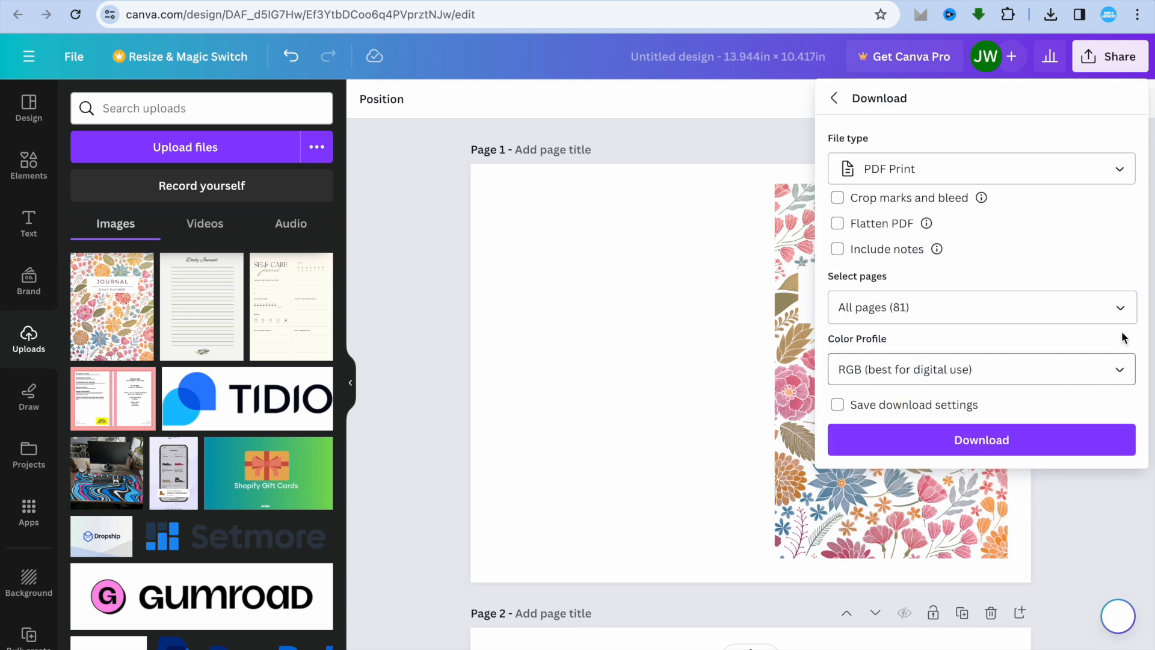
pyautogui.click(1117, 307)
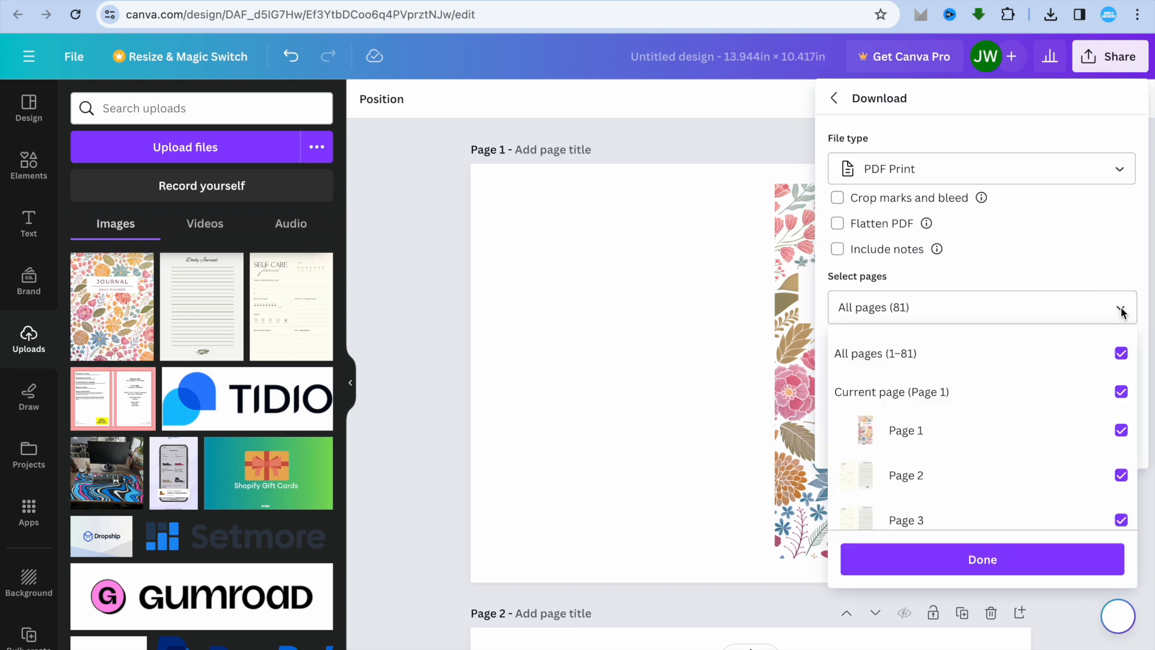
pyautogui.click(1122, 356)
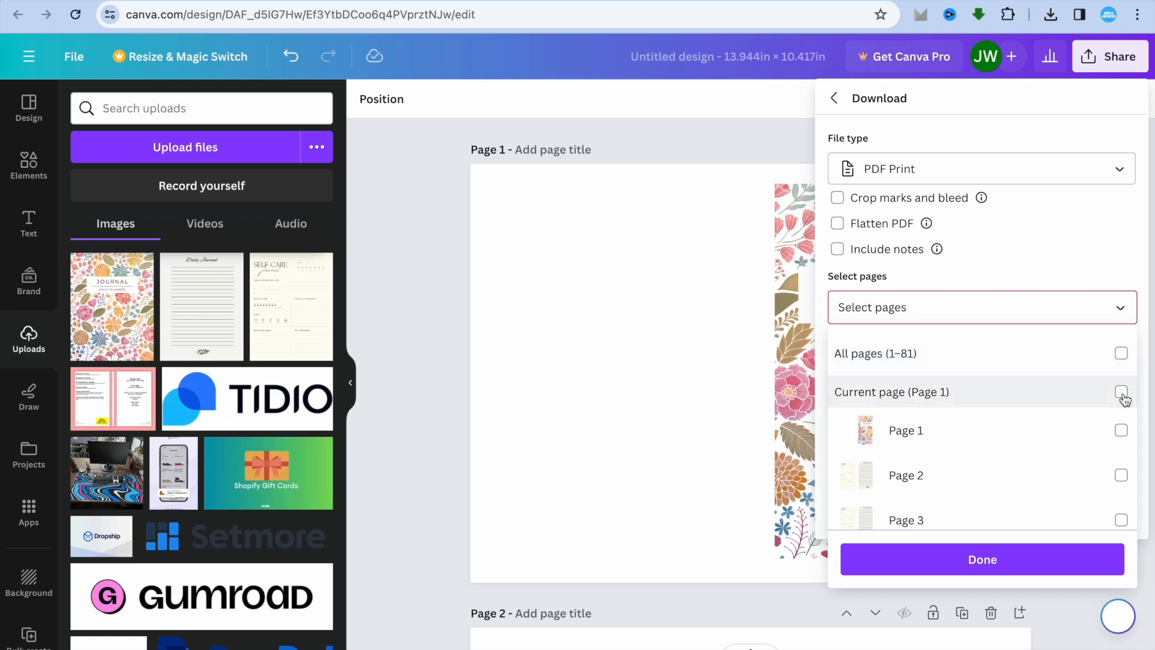
pyautogui.click(1121, 431)
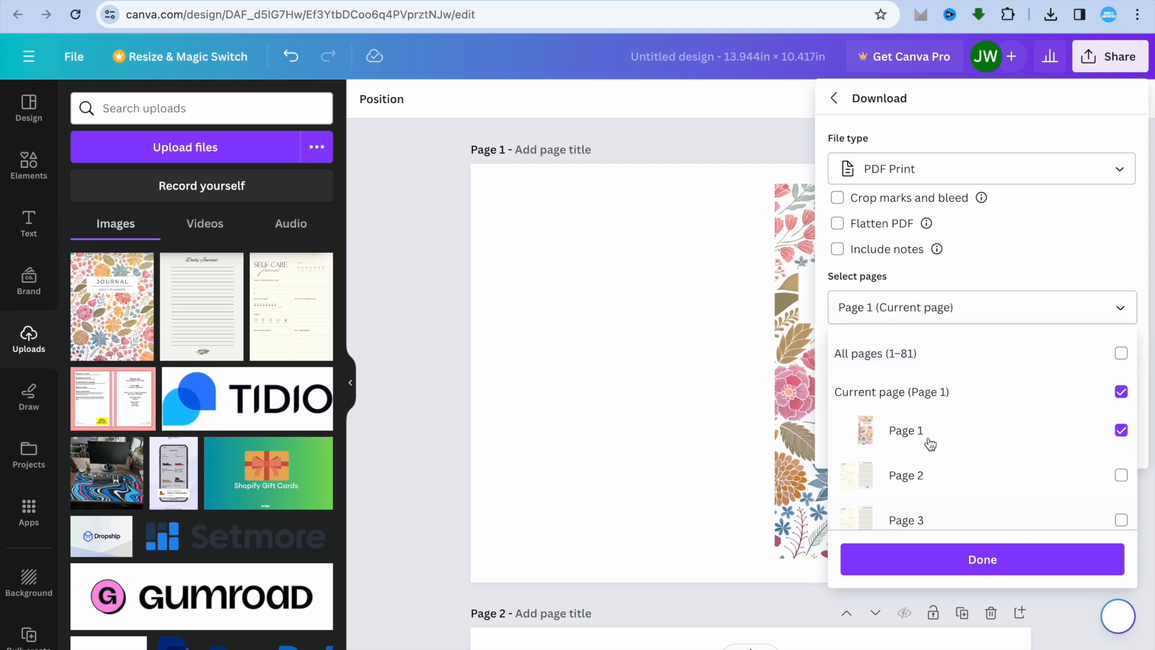
pyautogui.click(712, 161)
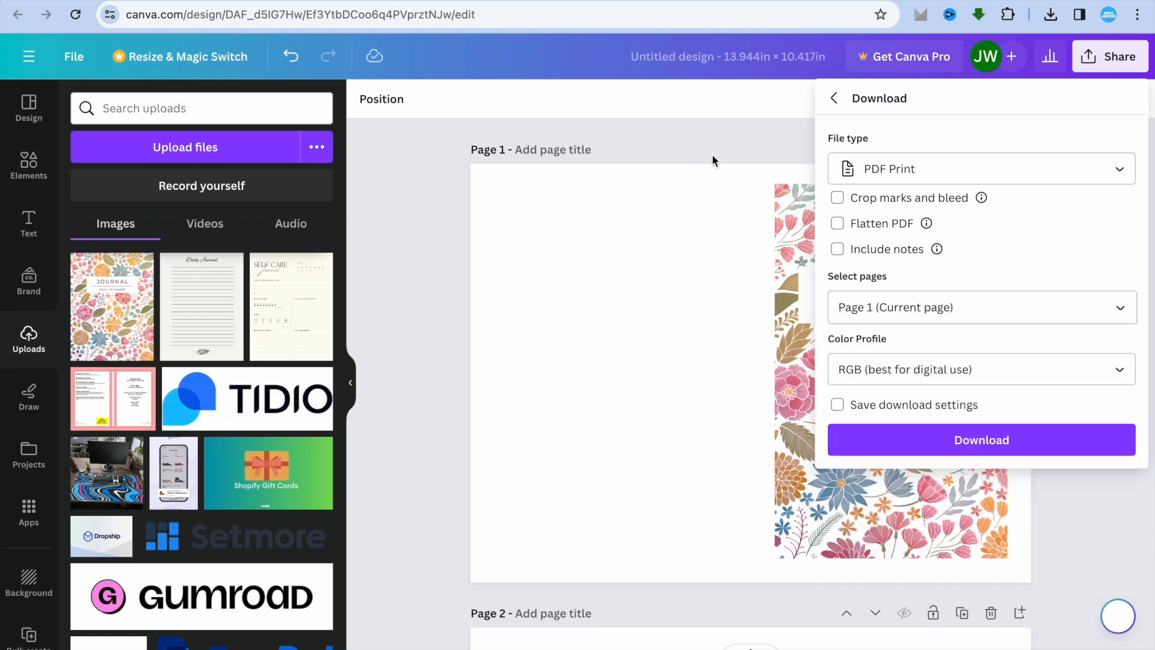
# Switch back to Amazon KDP and upload Untitled design (3).pdf as the book cover file.
pyautogui.click(743, 134)
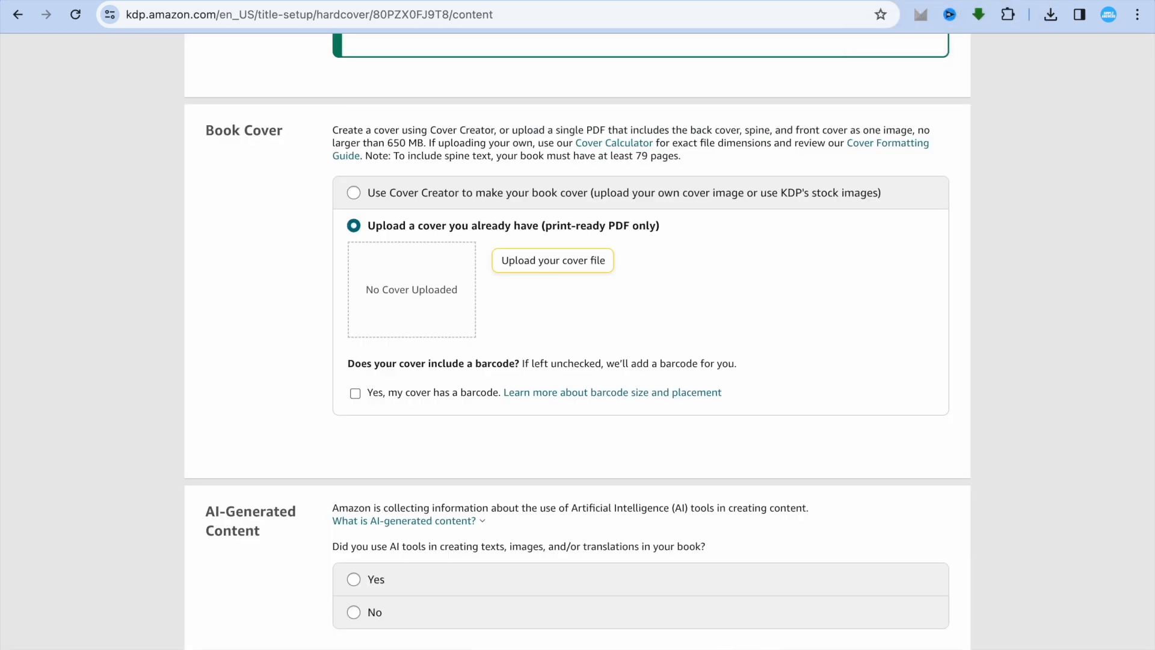
pyautogui.click(547, 267)
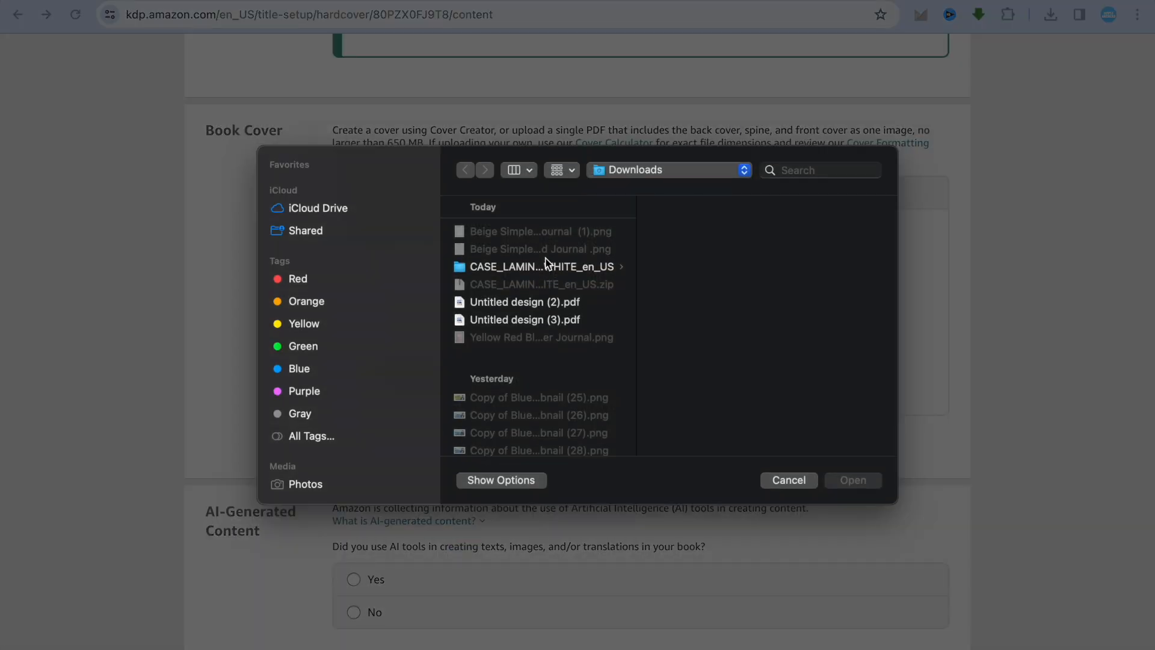
pyautogui.click(551, 320)
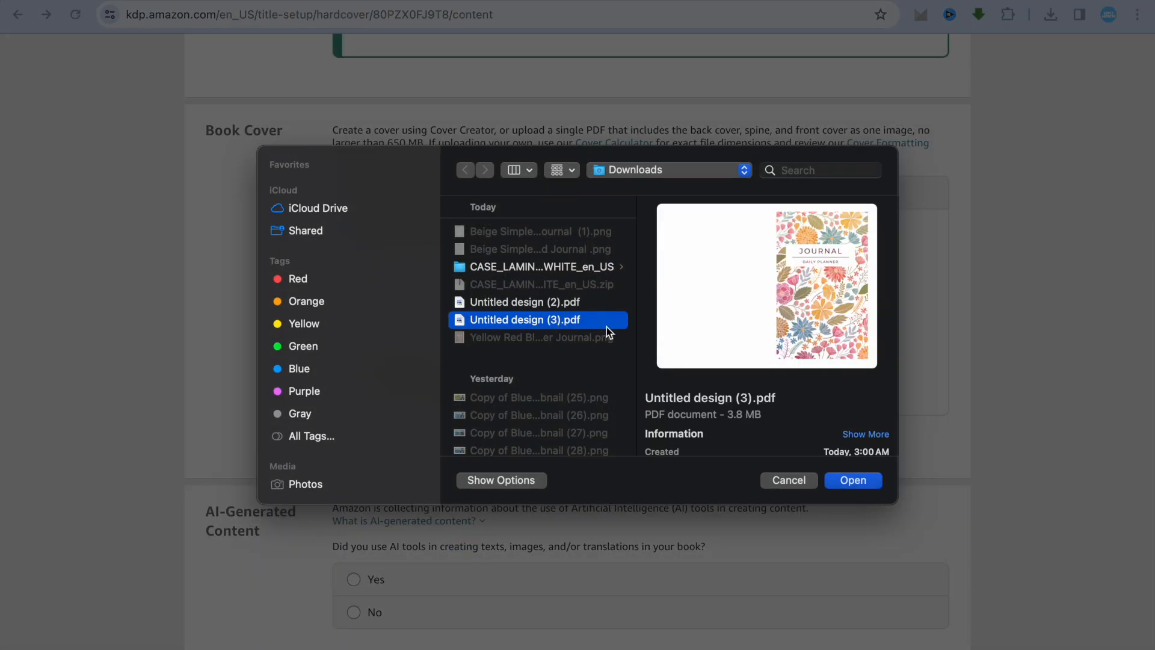
pyautogui.click(855, 481)
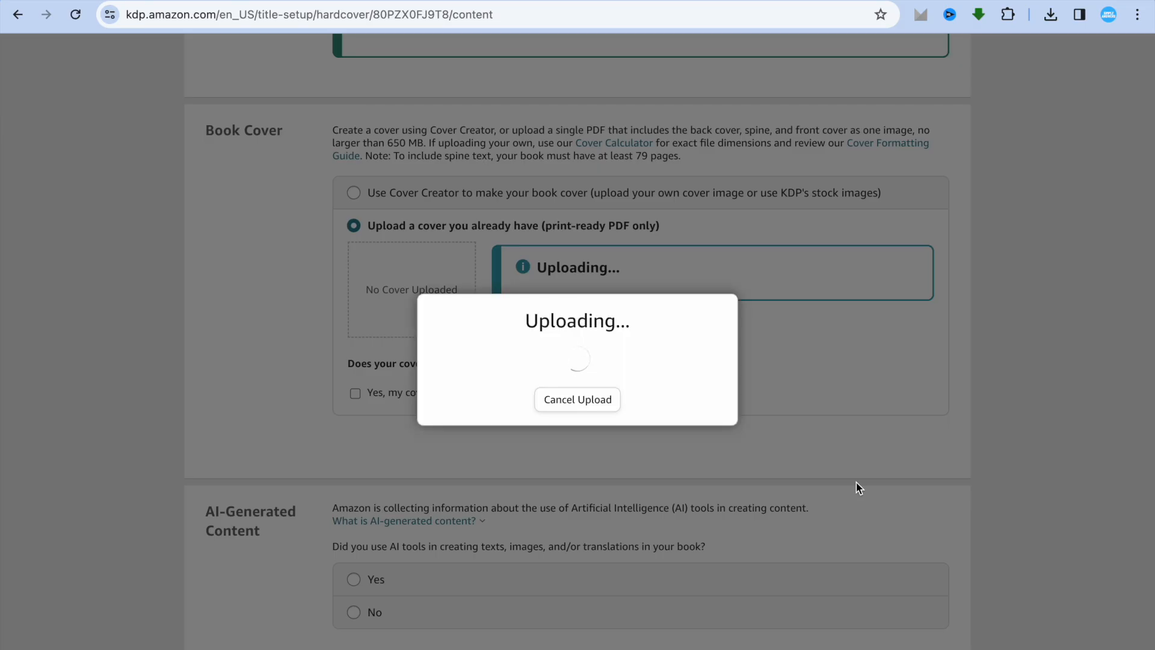